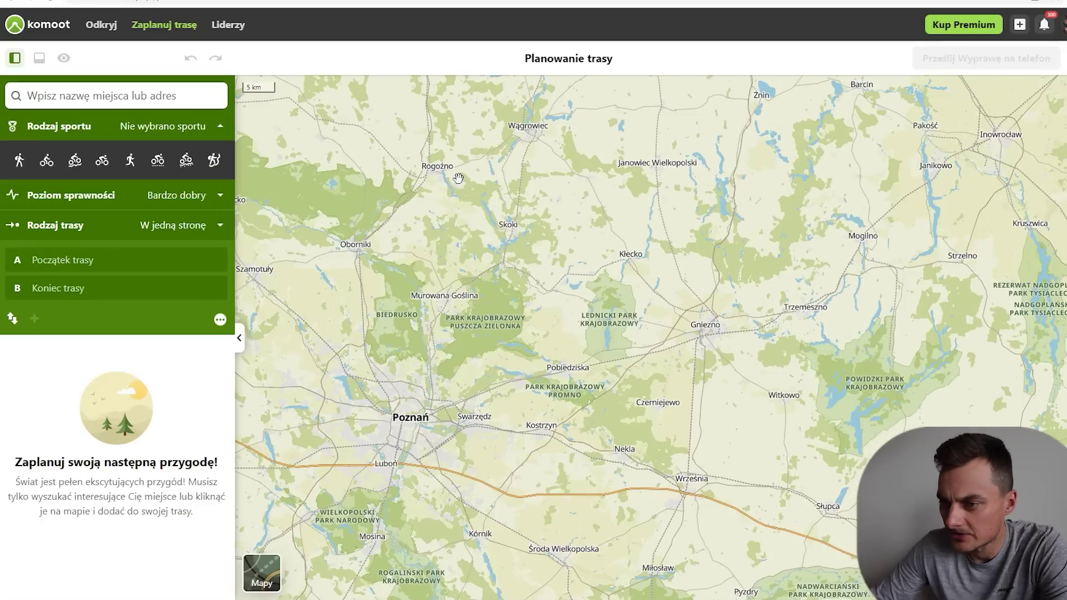
- Find the Bydgoszcz railway station "Dworzec tymczasowy Bydgoszcz Główna" and set it as the route's starting point
drag(593, 129, 608, 270)
drag(588, 194, 605, 362)
click(605, 388)
drag(839, 264, 635, 404)
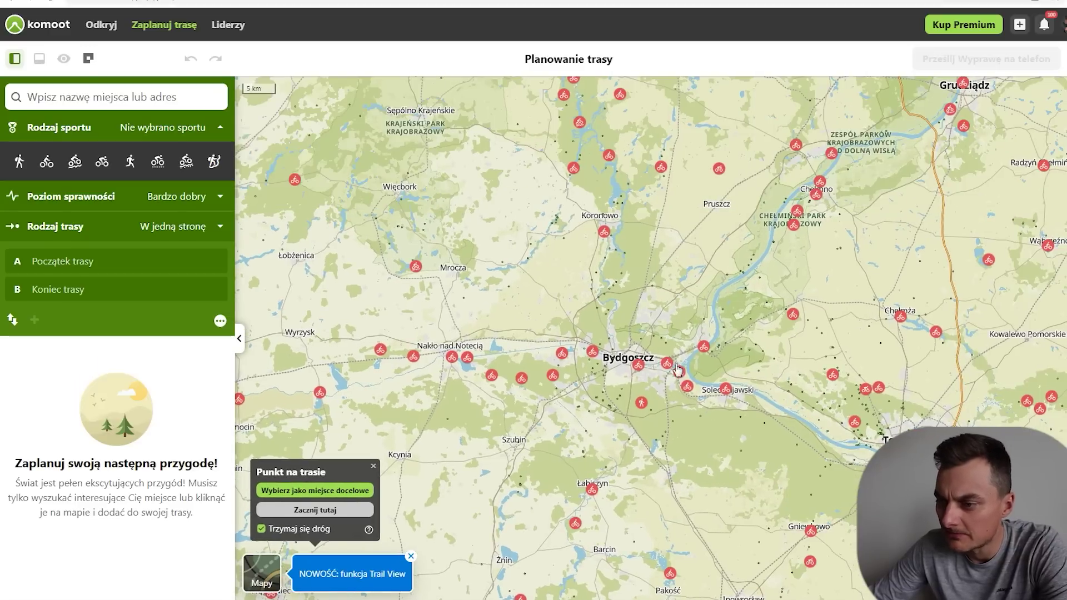
click(100, 97)
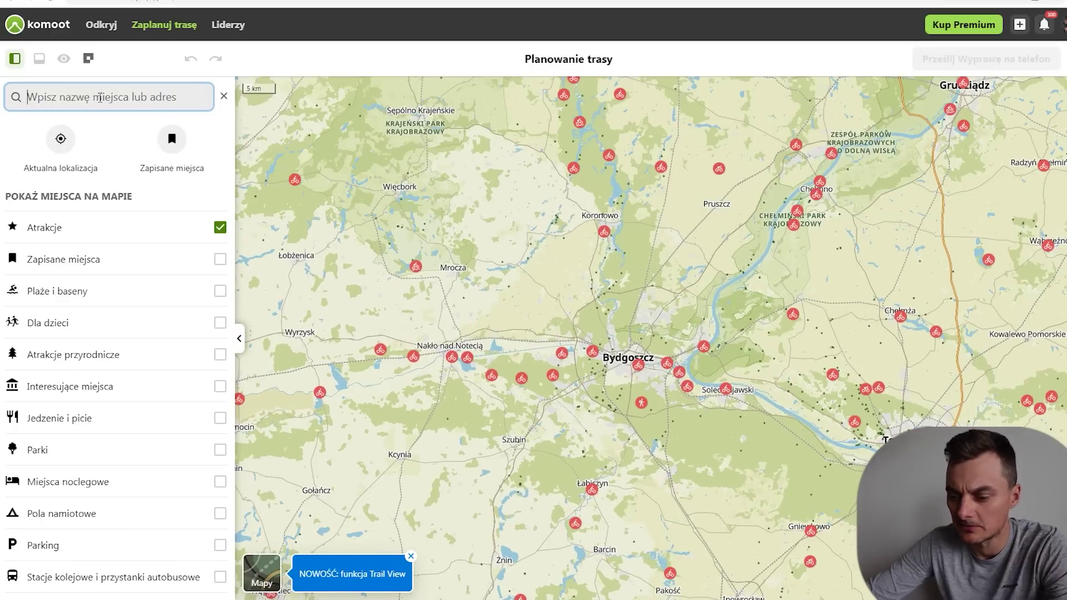
text(bydgoszcz dworzec)
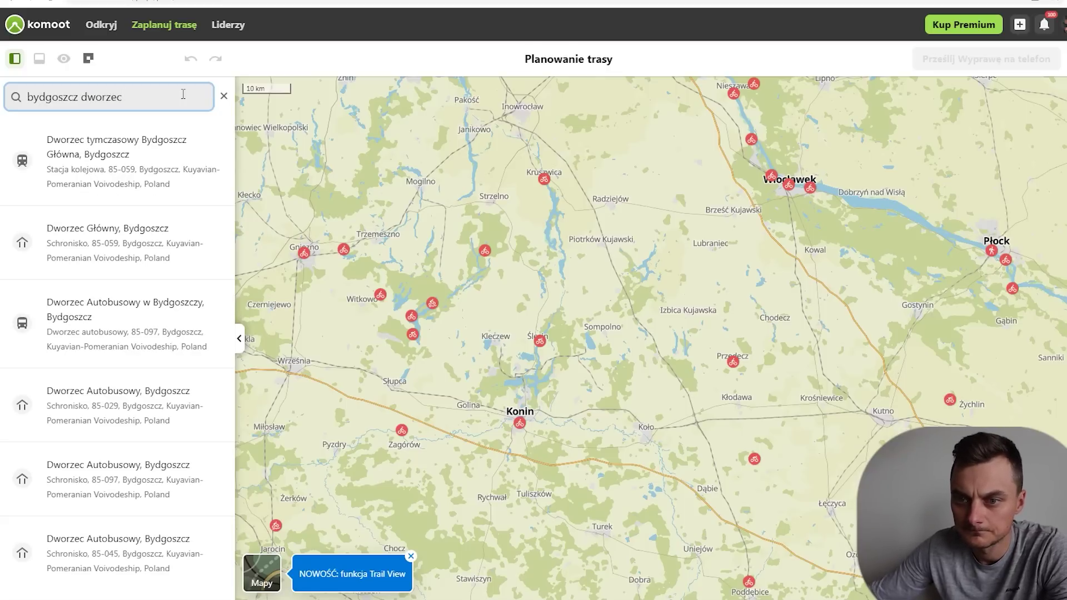
click(141, 162)
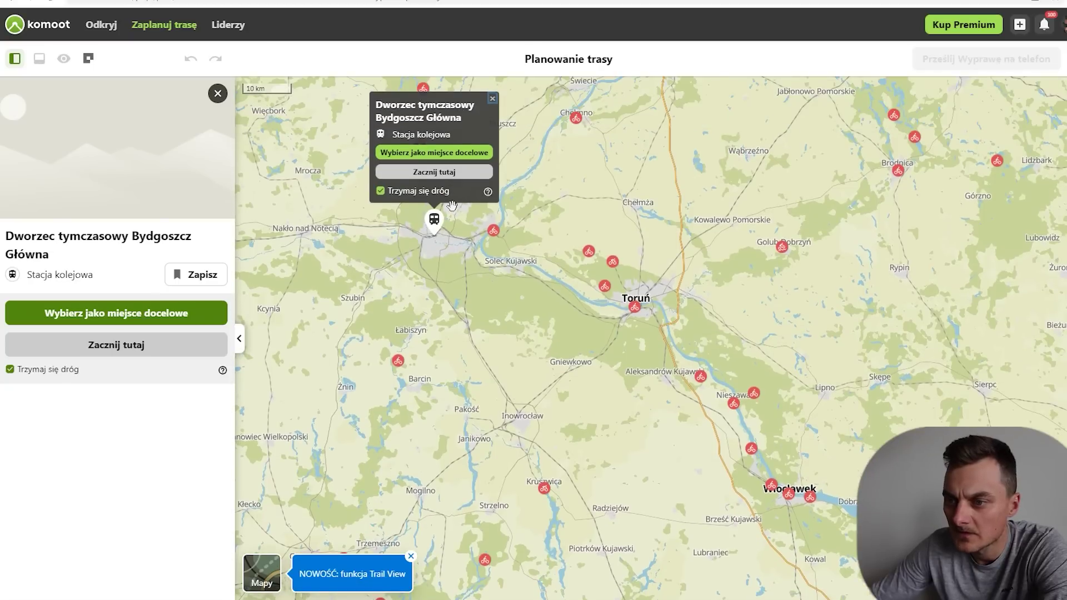
click(437, 173)
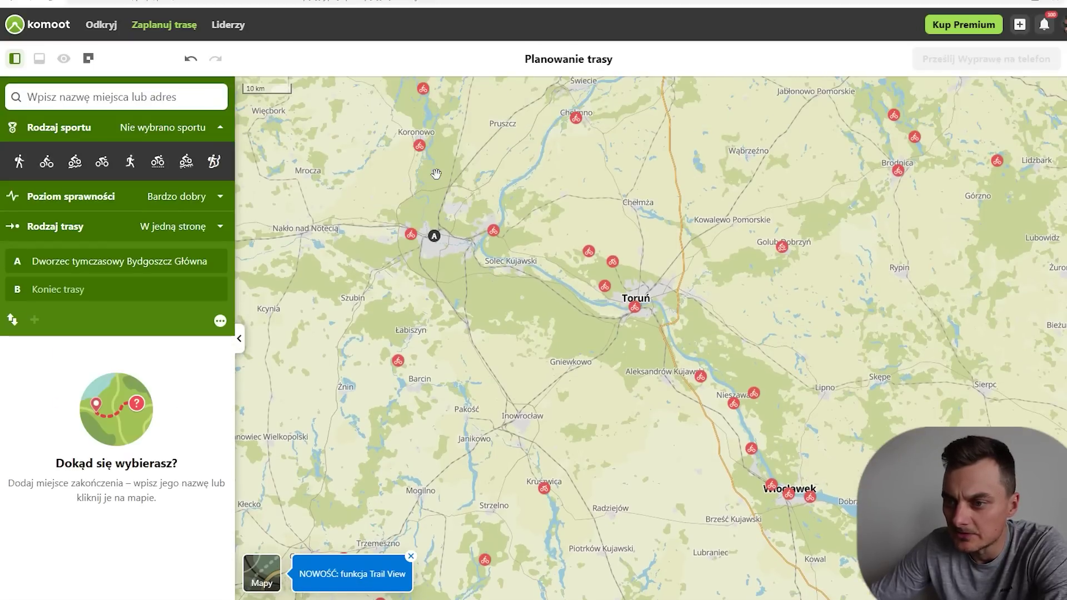
- Set the "Wystawa grafiti" cycling highlight, east of Chmielno in the Kashubian lake district, as the route's destination
drag(524, 201, 597, 342)
mouse_move(590, 200)
mouse_down()
mouse_move(615, 340)
mouse_move(613, 467)
mouse_up()
mouse_move(622, 239)
mouse_down()
mouse_move(660, 296)
mouse_move(734, 290)
mouse_up()
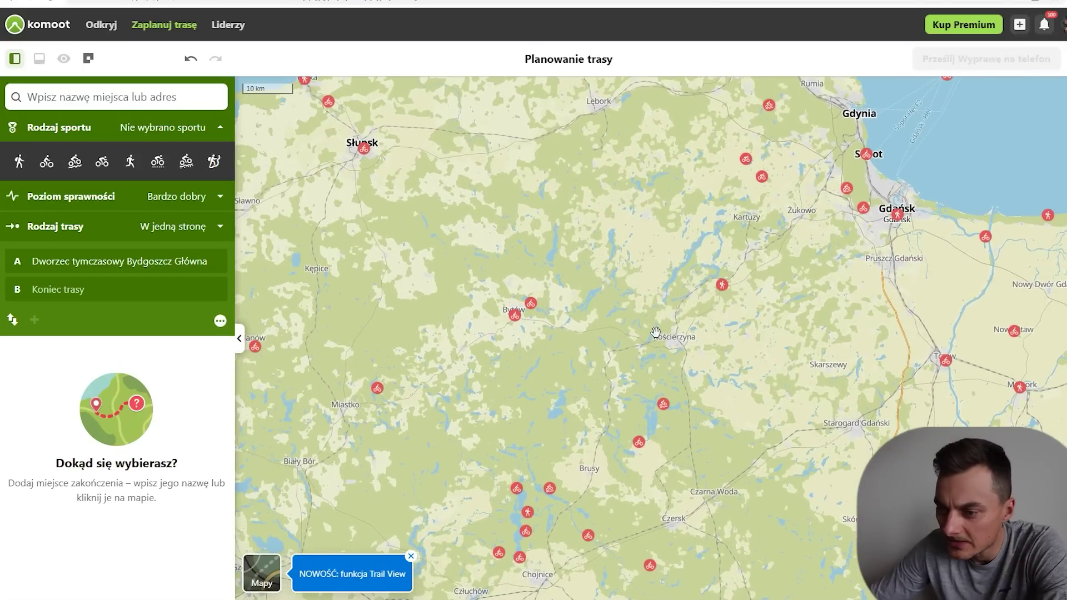
scroll(622, 345, up, 3)
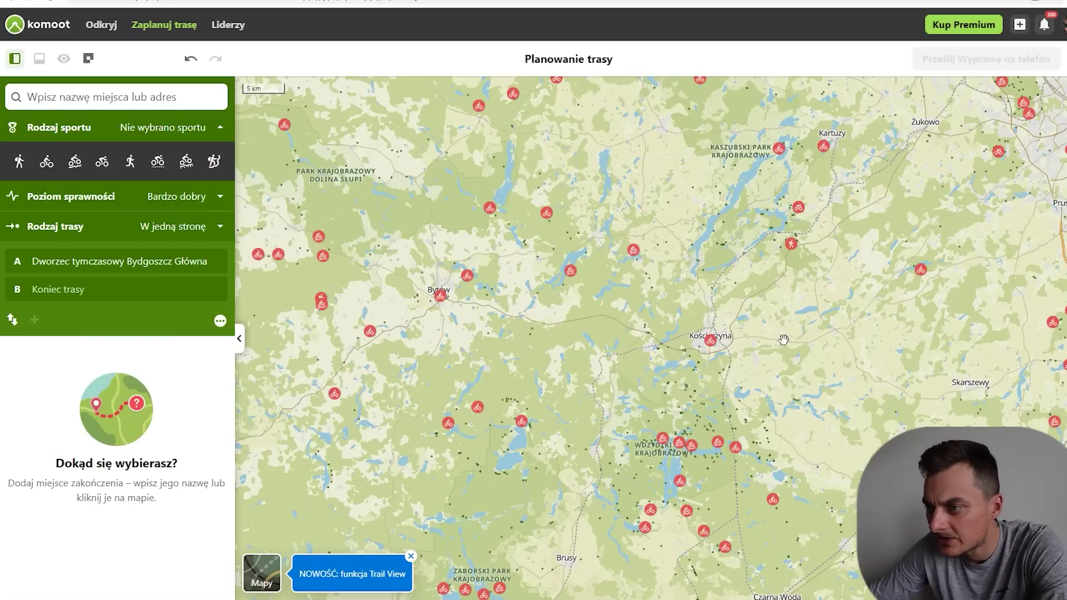
drag(646, 214, 685, 287)
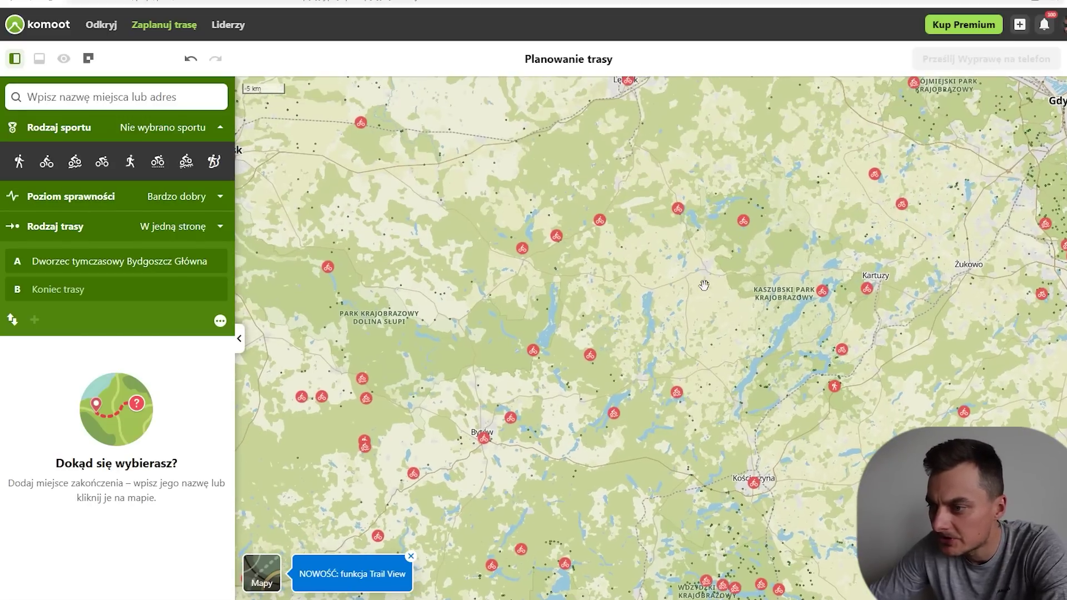
scroll(699, 285, up, 2)
scroll(716, 282, up, 1)
scroll(672, 299, up, 2)
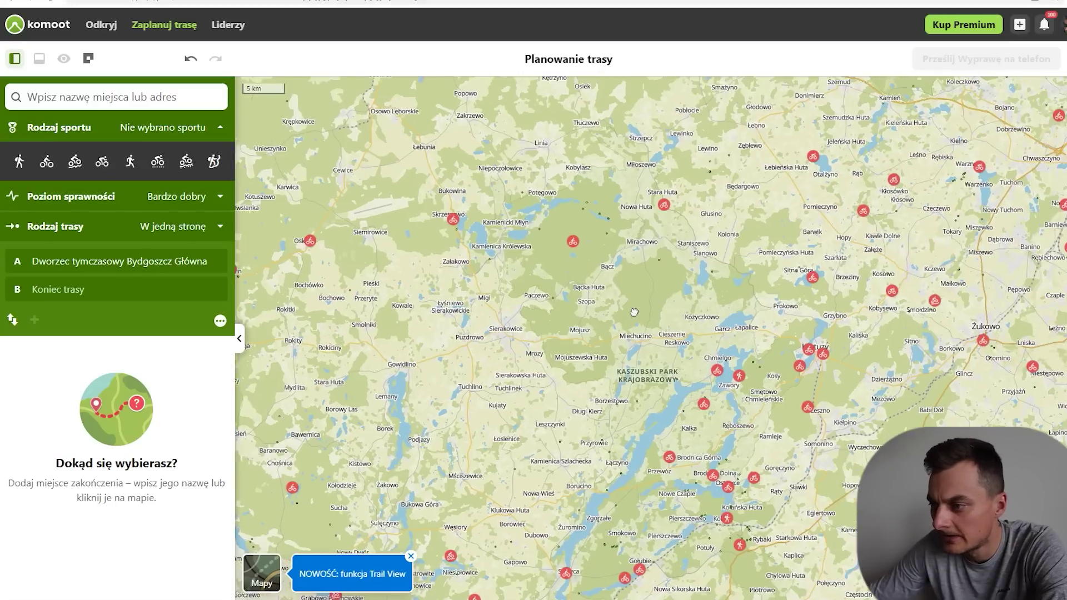
scroll(650, 310, up, 2)
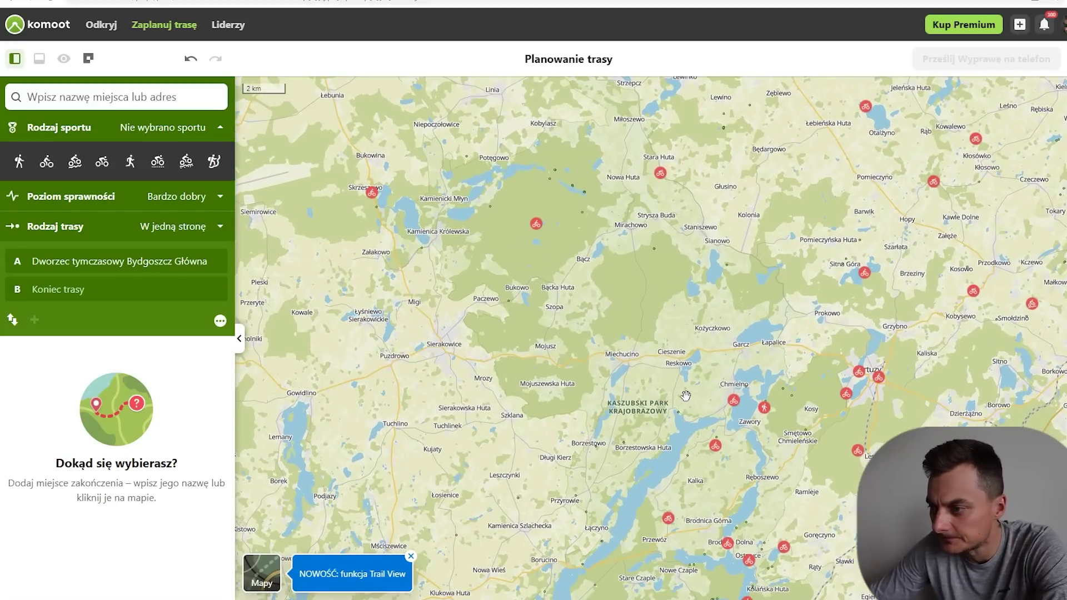
scroll(685, 395, up, 4)
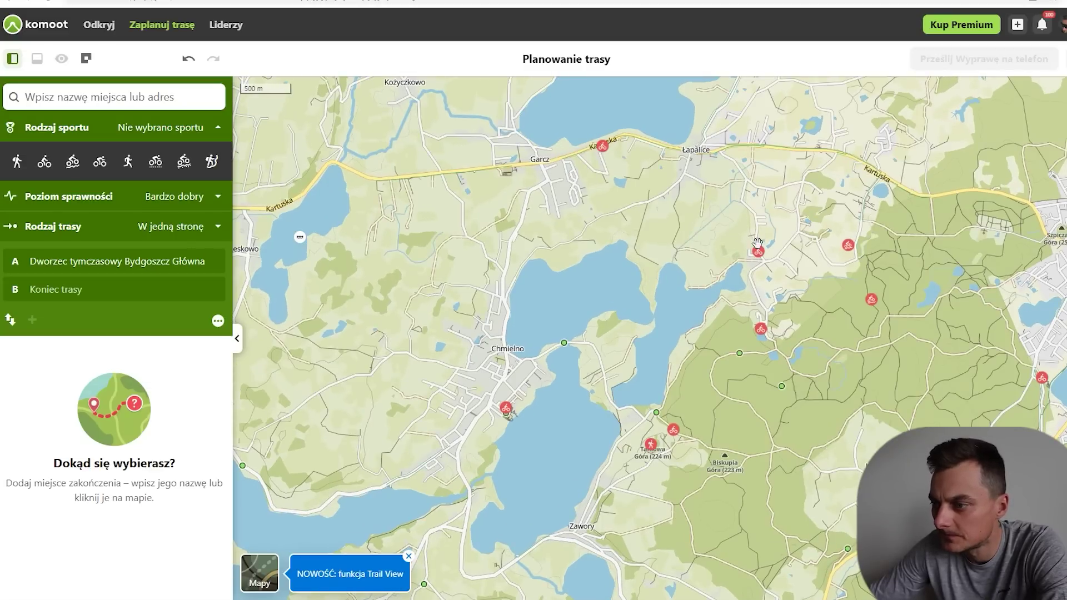
click(761, 330)
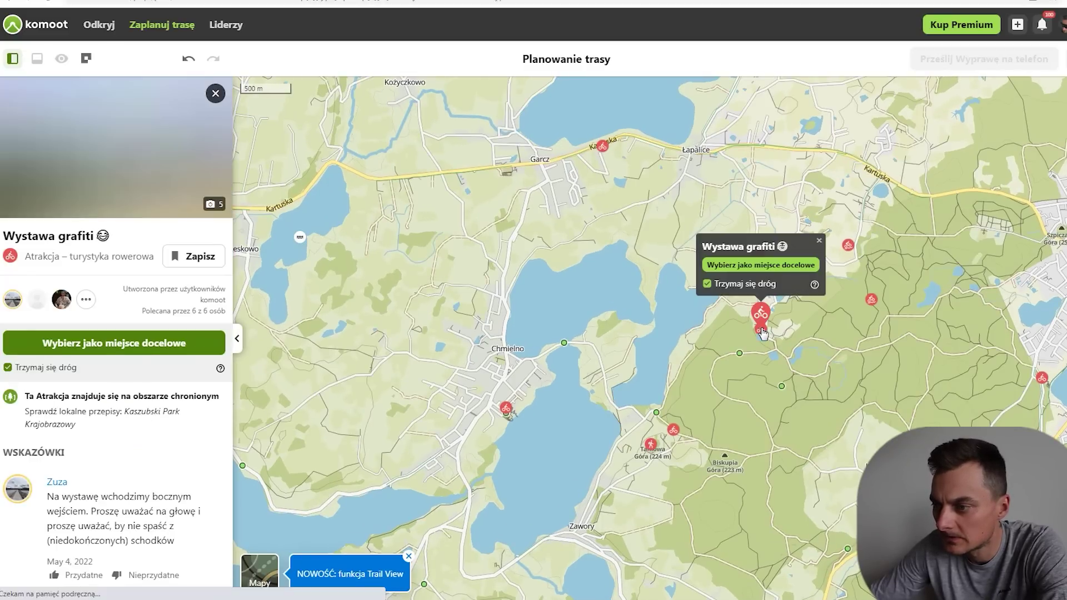
click(764, 264)
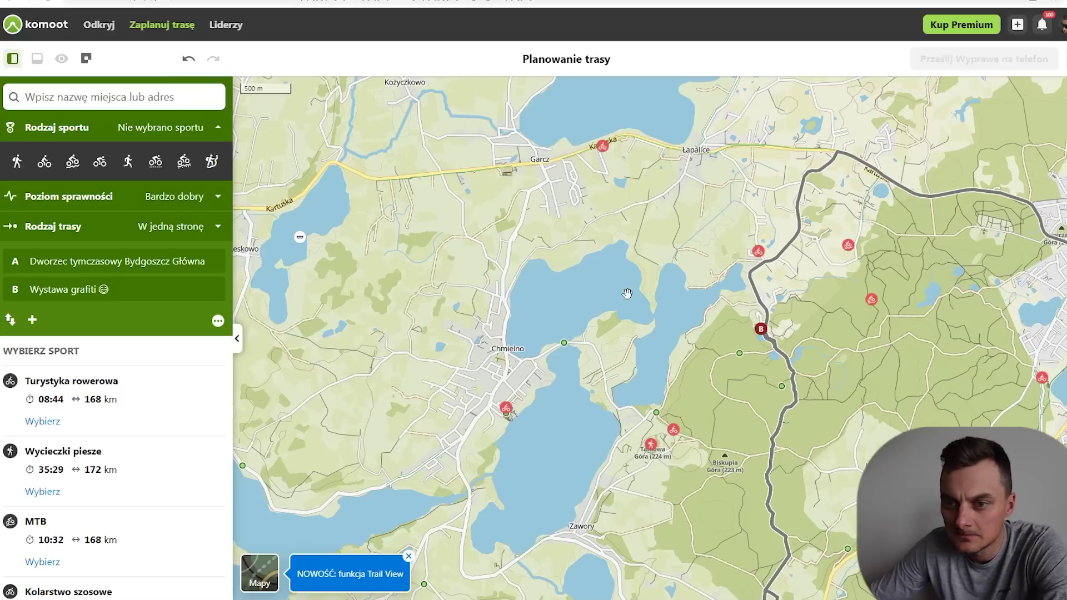
- Set the route's sport type to gravel cycling (Kolarstwo szutrowe)
drag(627, 294, 560, 263)
scroll(560, 262, down, 2)
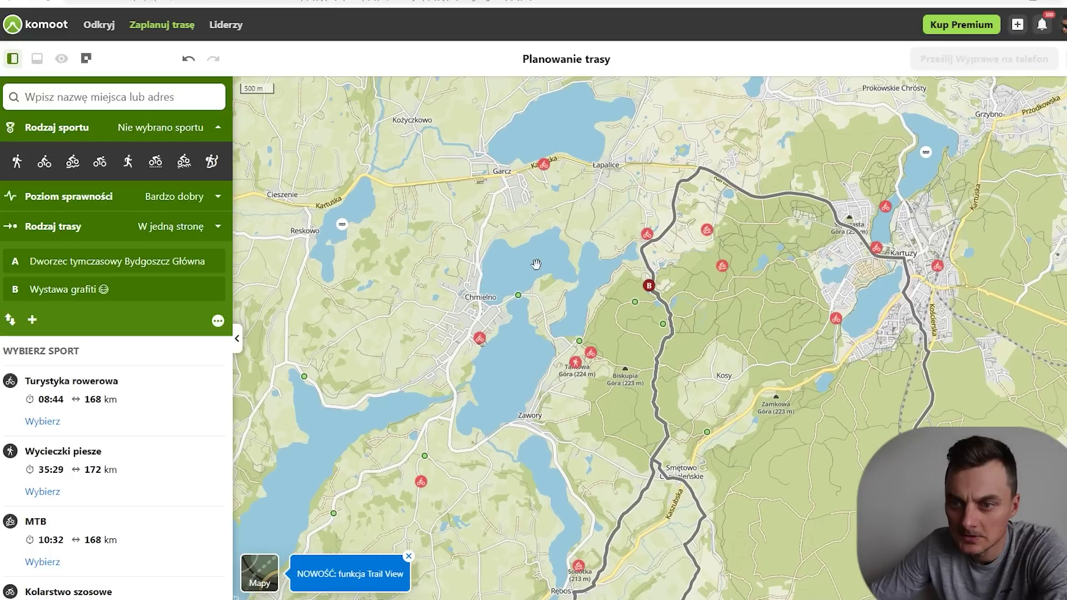
click(156, 163)
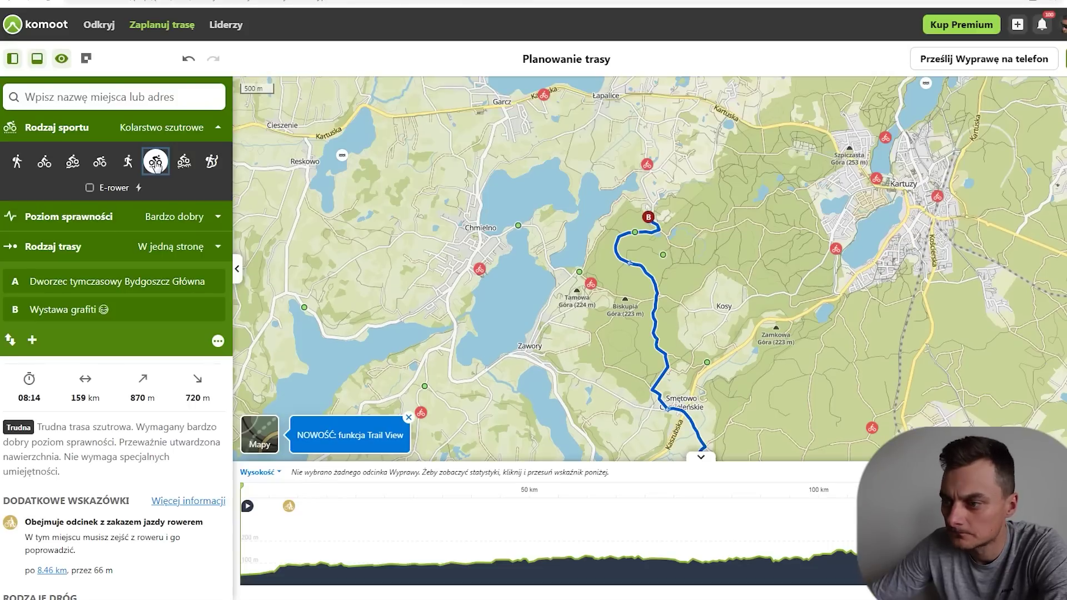
- Examine the gravel route's course southward from the destination and its breakdown of road and surface types
drag(443, 284, 429, 248)
scroll(431, 249, down, 3)
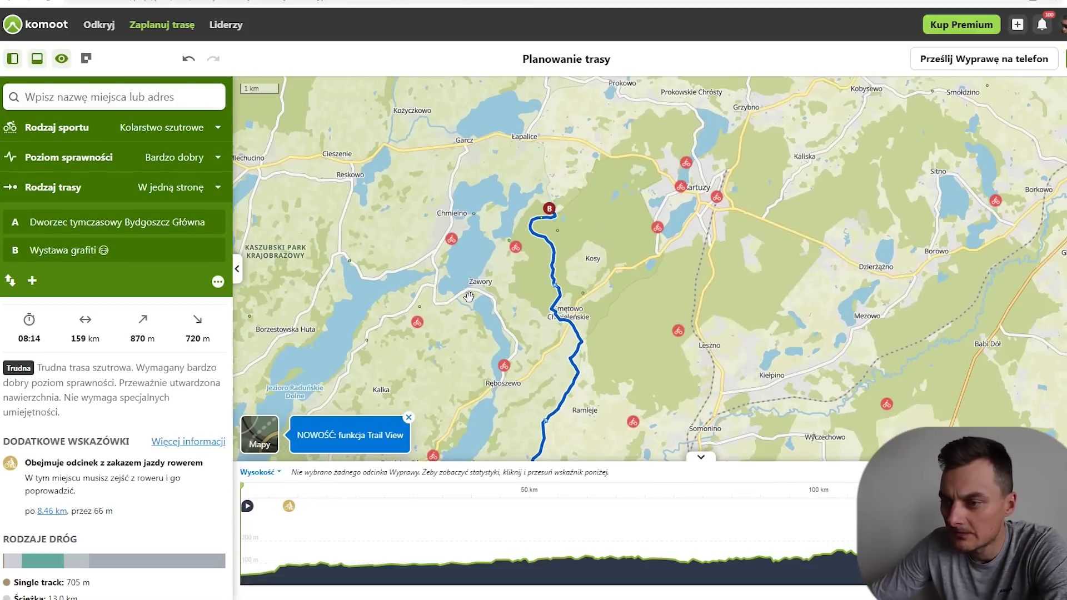
drag(469, 294, 460, 231)
scroll(461, 231, down, 2)
drag(443, 274, 495, 213)
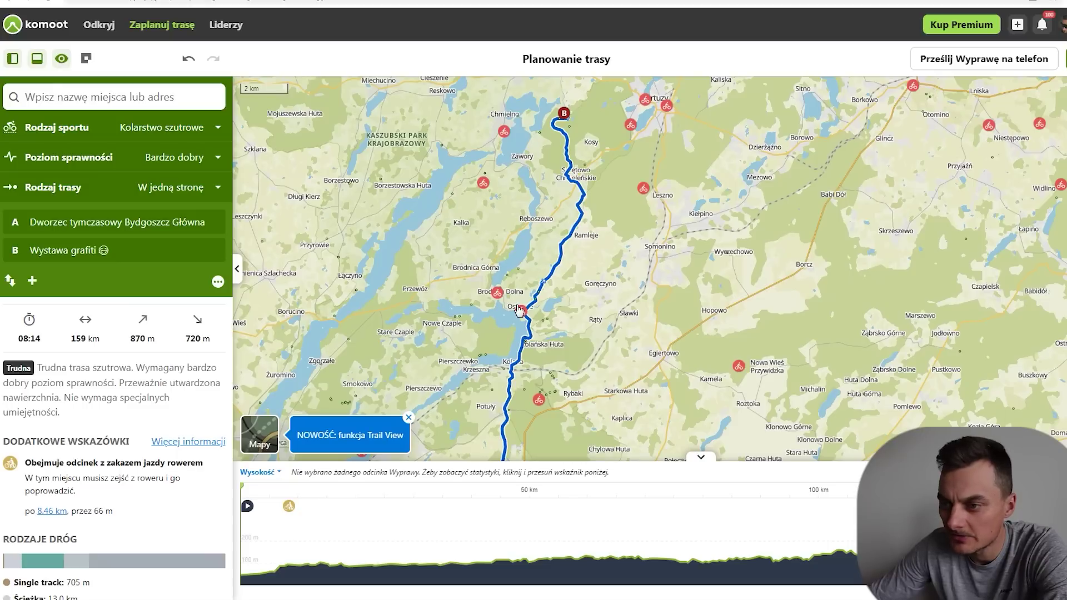
drag(518, 312, 541, 269)
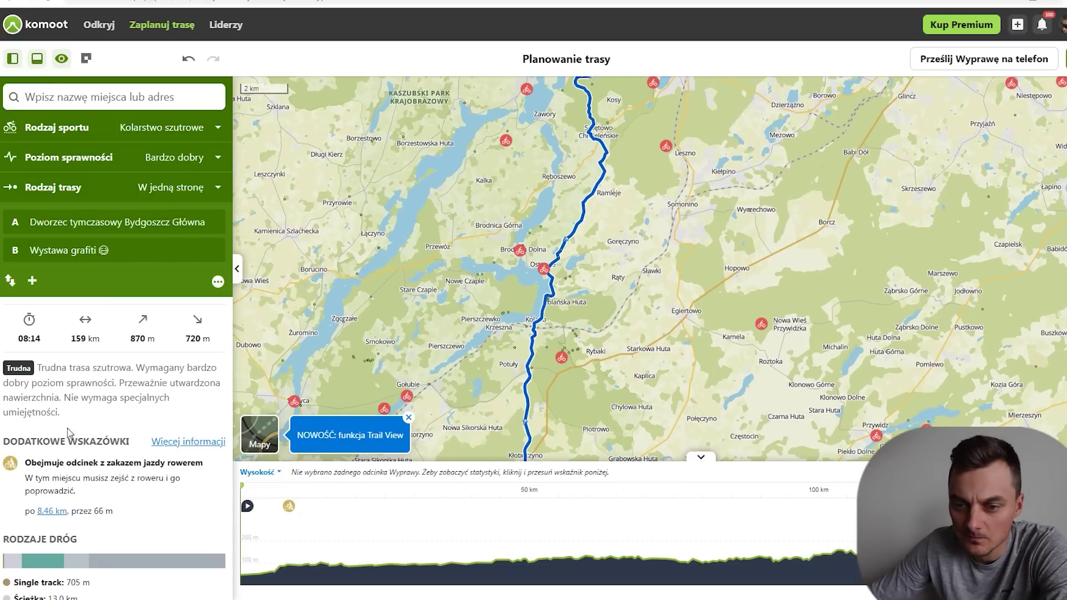
scroll(97, 422, down, 5)
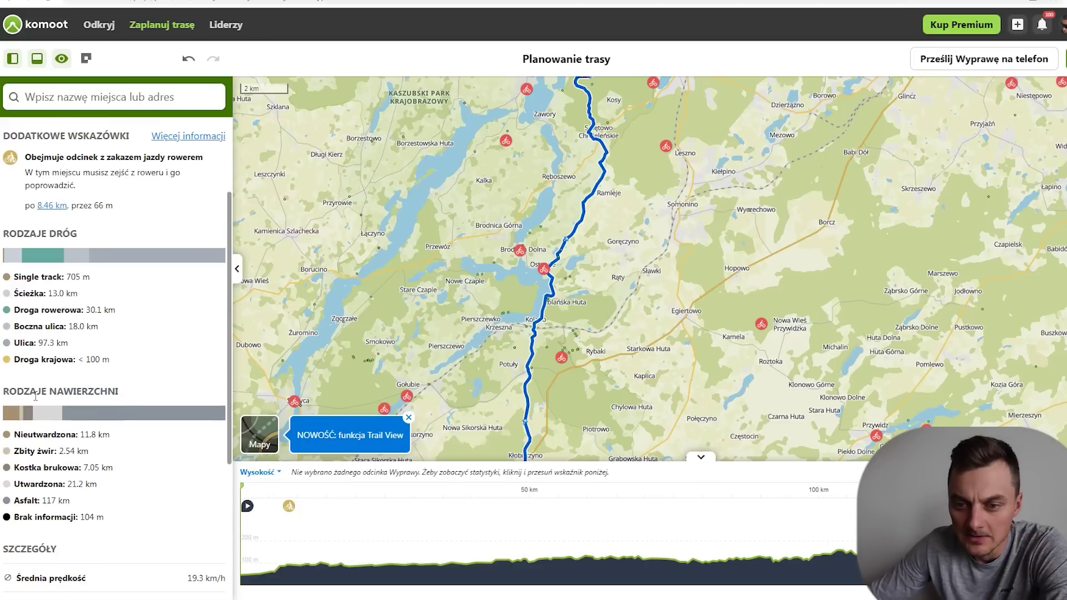
mouse_move(131, 417)
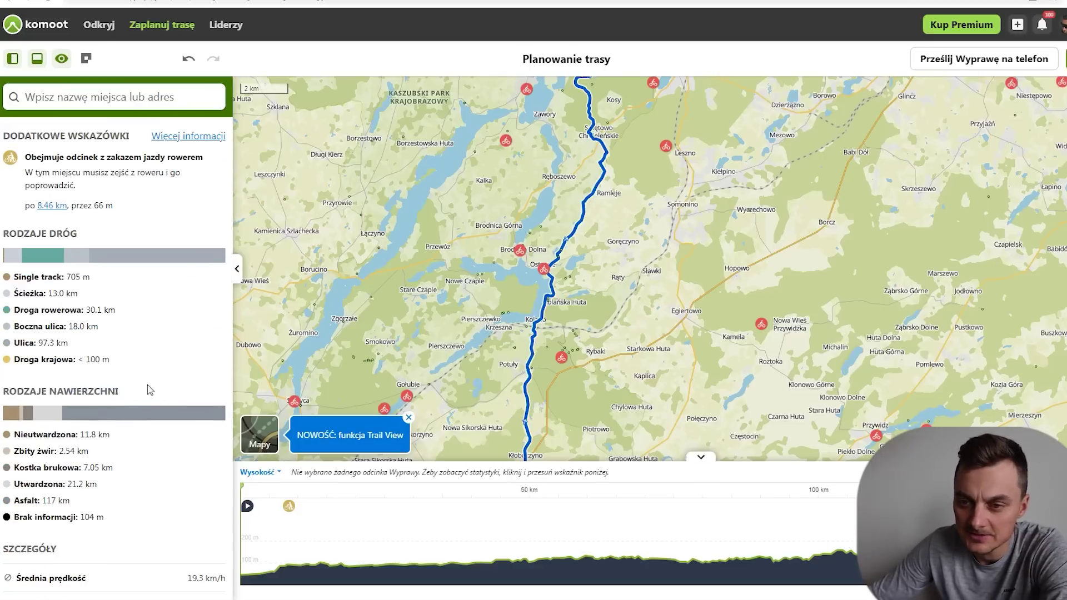
- Try the MTB sport type for the route and examine its breakdown of road and surface types
scroll(148, 393, up, 5)
click(171, 129)
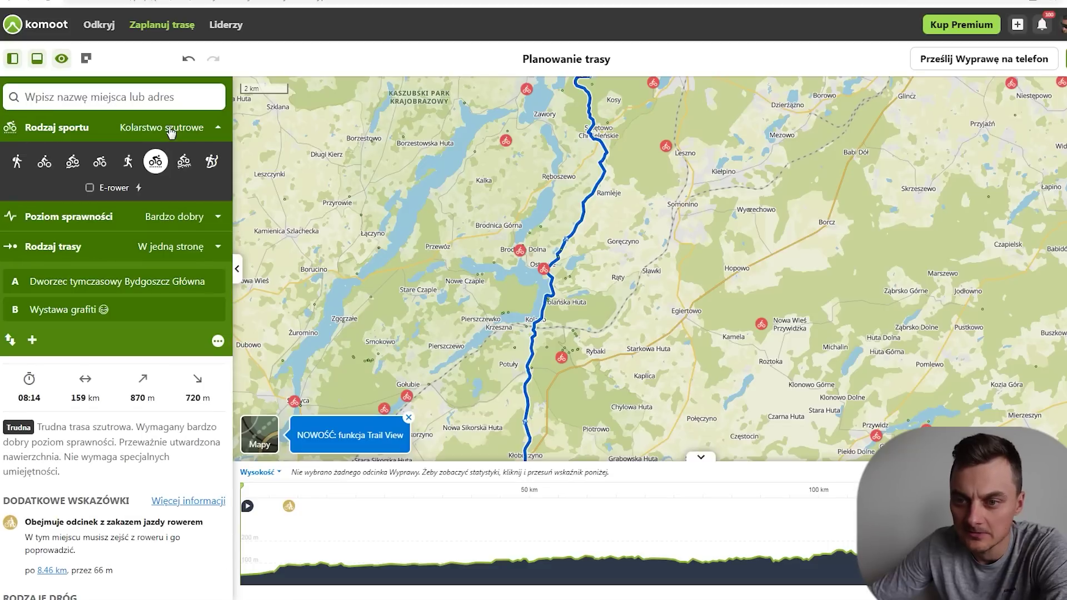
click(72, 164)
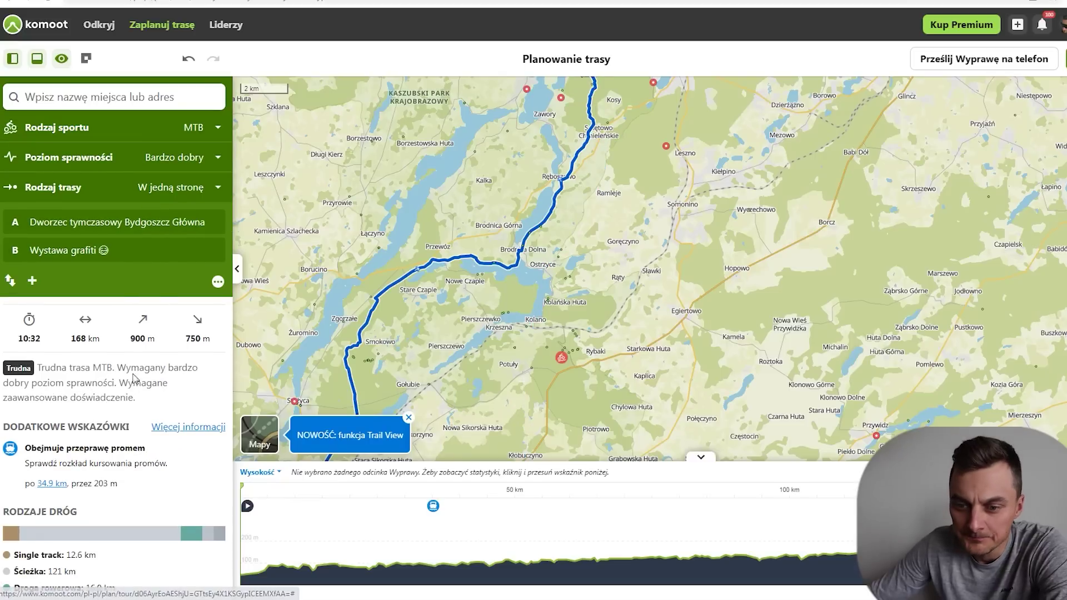
scroll(143, 357, down, 6)
mouse_move(145, 363)
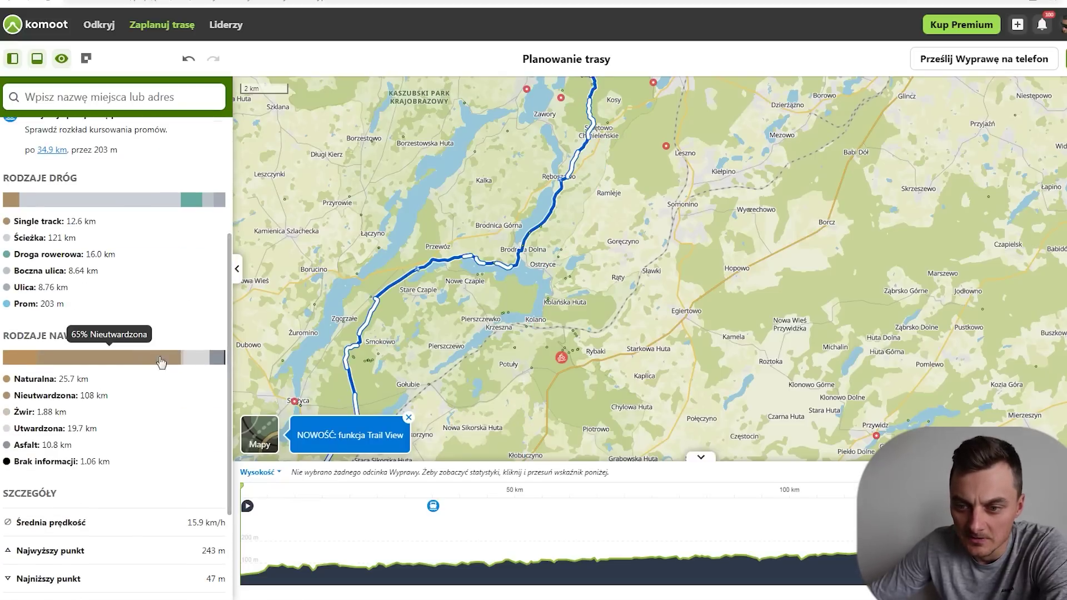
mouse_move(223, 360)
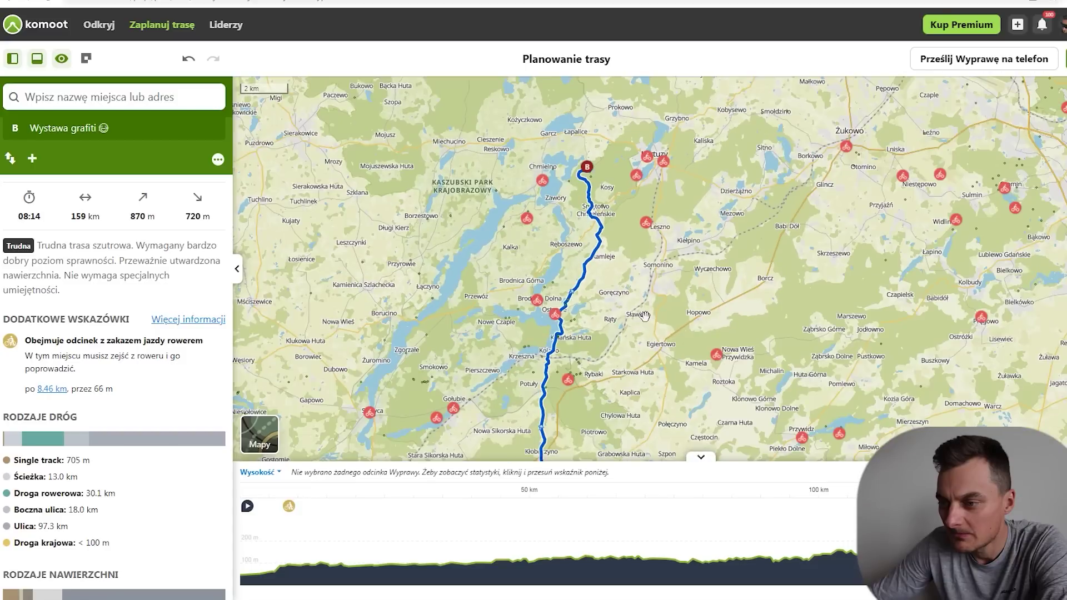
- Examine the cycling highlights around Chmielno and Kartuzy near the end of the gravel route
scroll(645, 315, down, 3)
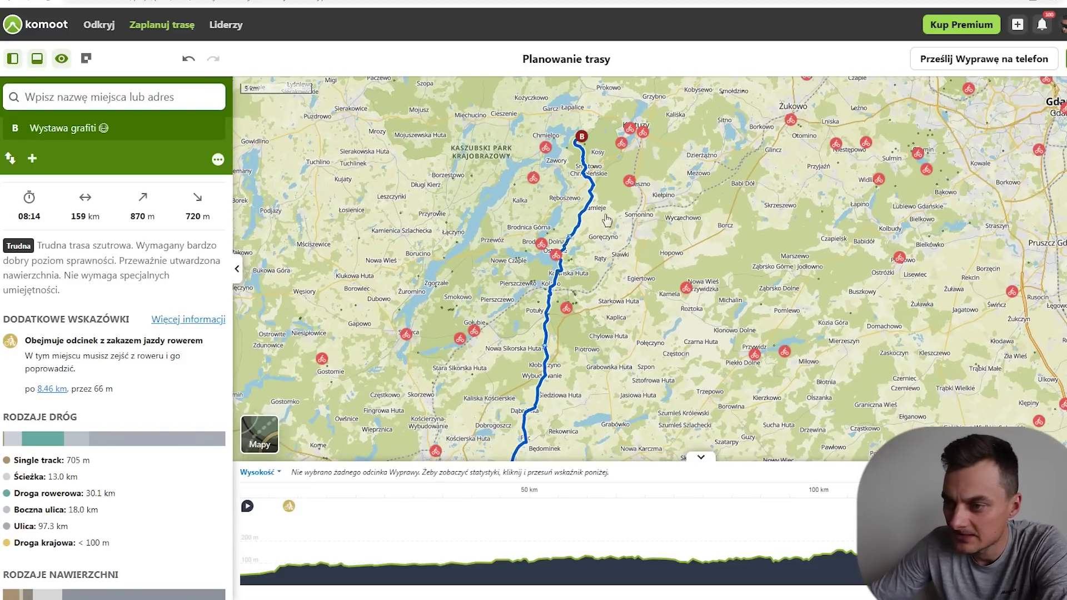
scroll(618, 207, up, 5)
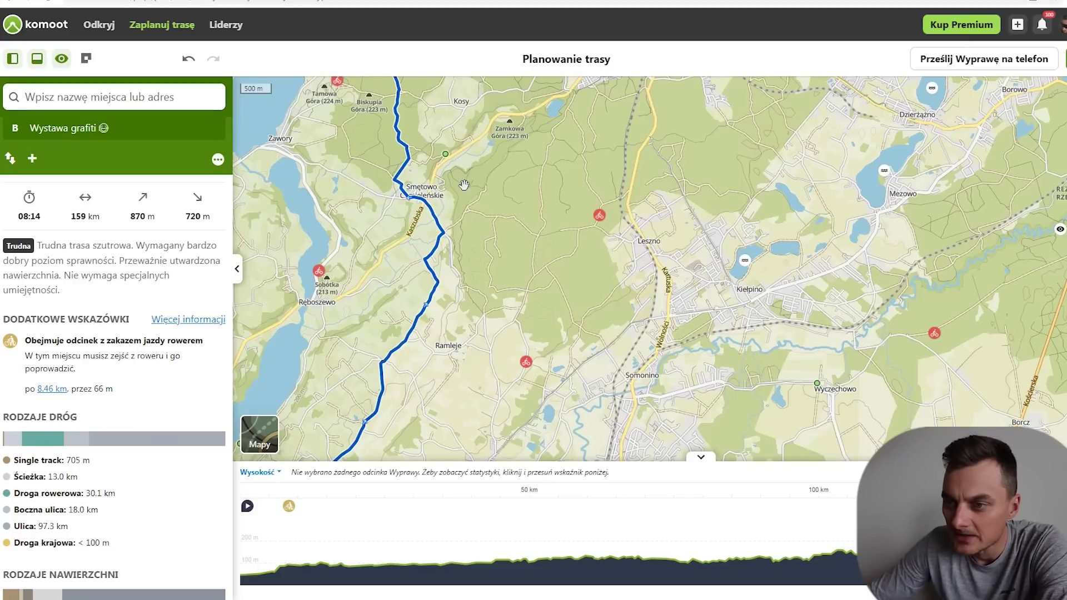
drag(518, 212, 601, 292)
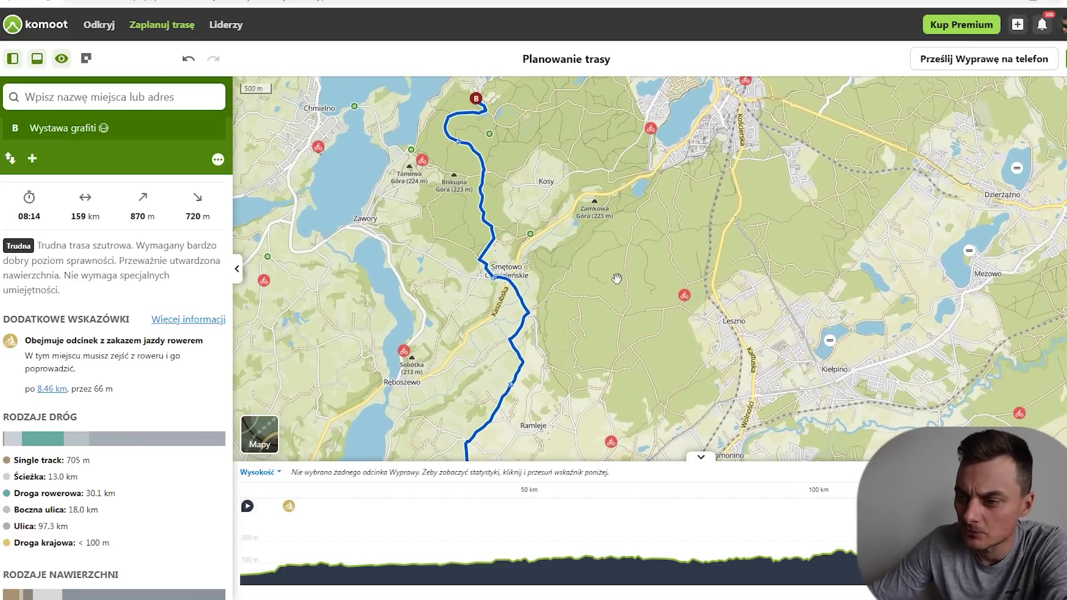
mouse_move(600, 164)
mouse_down()
mouse_move(617, 175)
mouse_move(642, 231)
mouse_move(641, 259)
mouse_up()
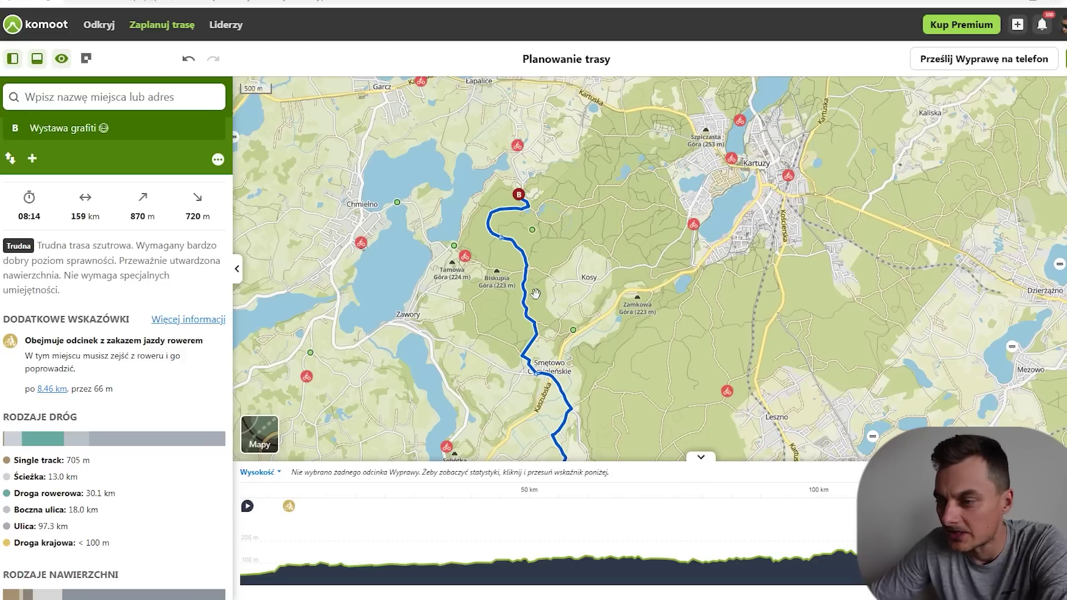
drag(628, 289, 641, 334)
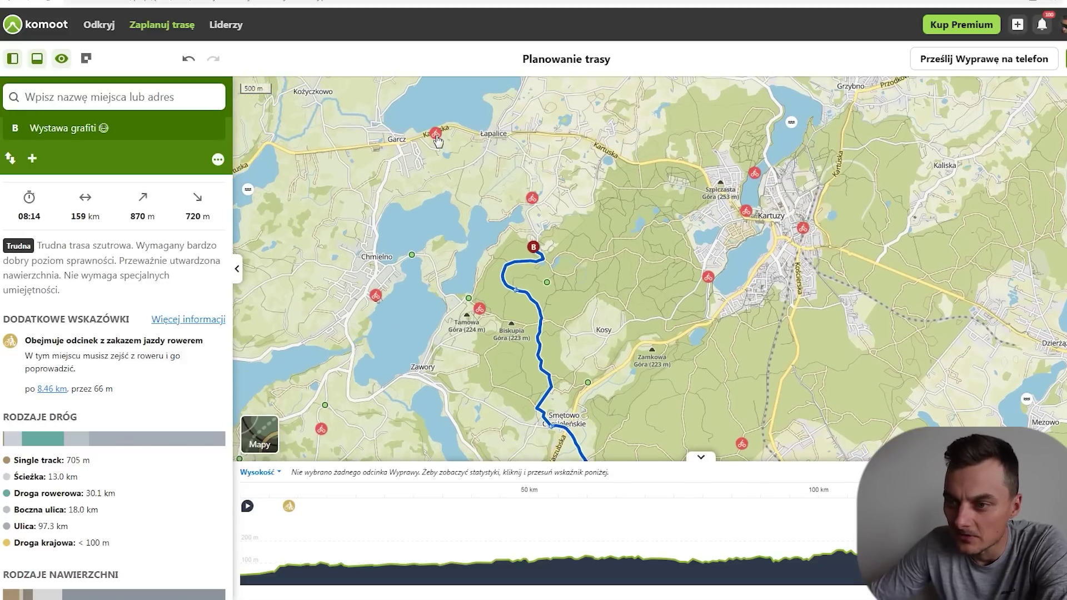
mouse_move(376, 300)
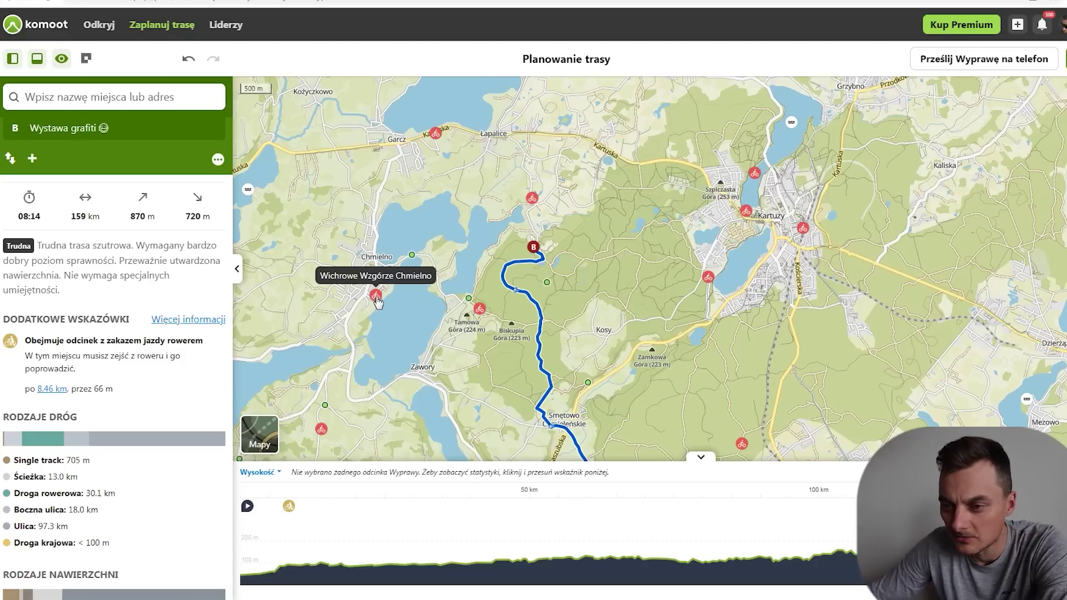
drag(528, 371, 571, 268)
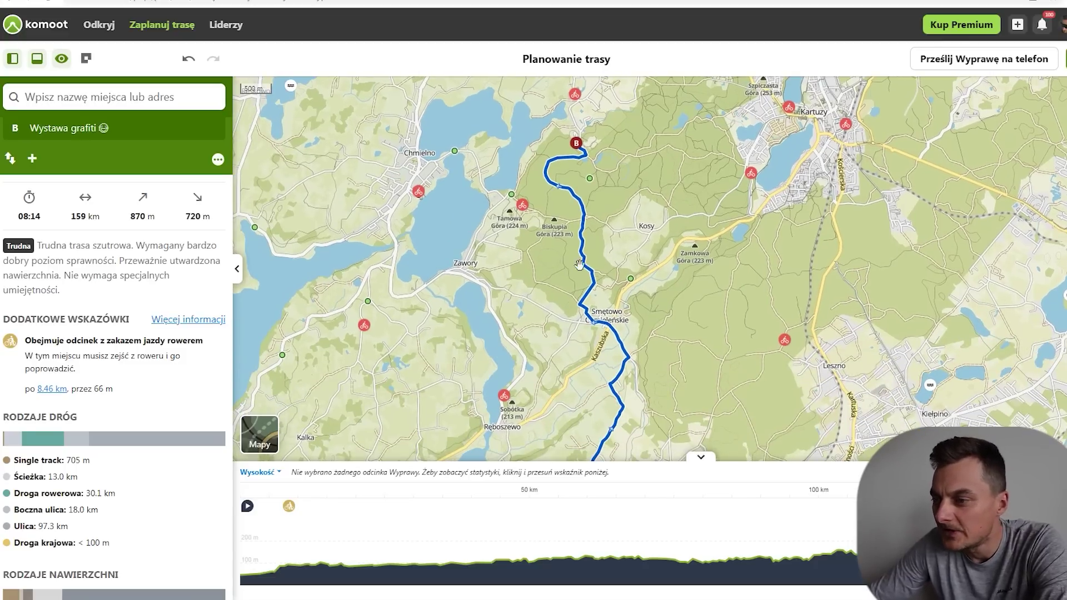
- Inspect the course of the "Cudowna trasa wśród drzew" cycling highlight in the forest west of Leszno
drag(725, 312, 701, 228)
scroll(709, 231, down, 3)
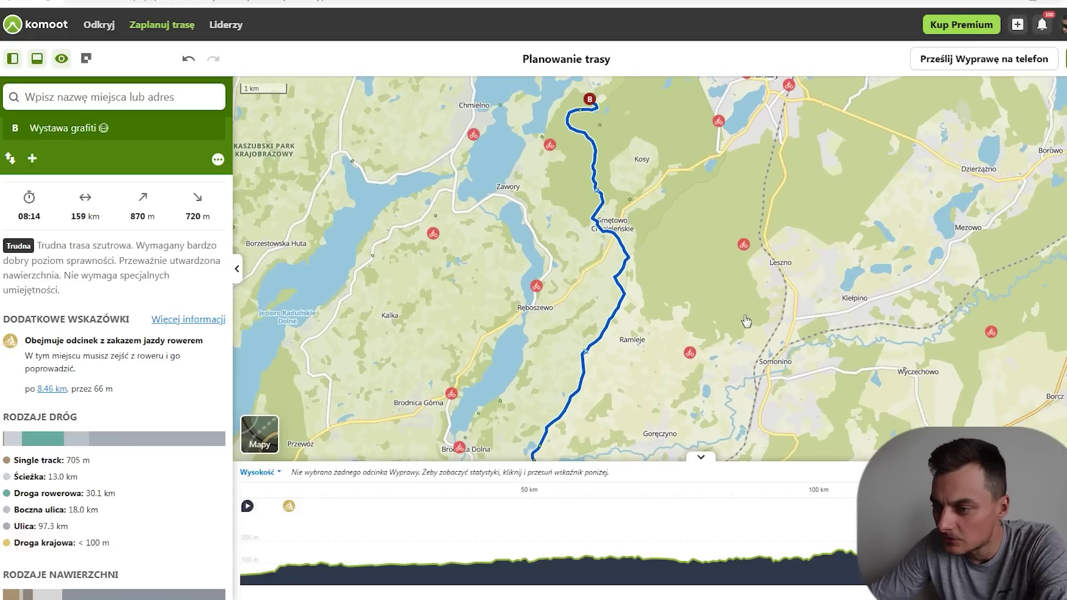
drag(746, 321, 724, 240)
mouse_move(723, 173)
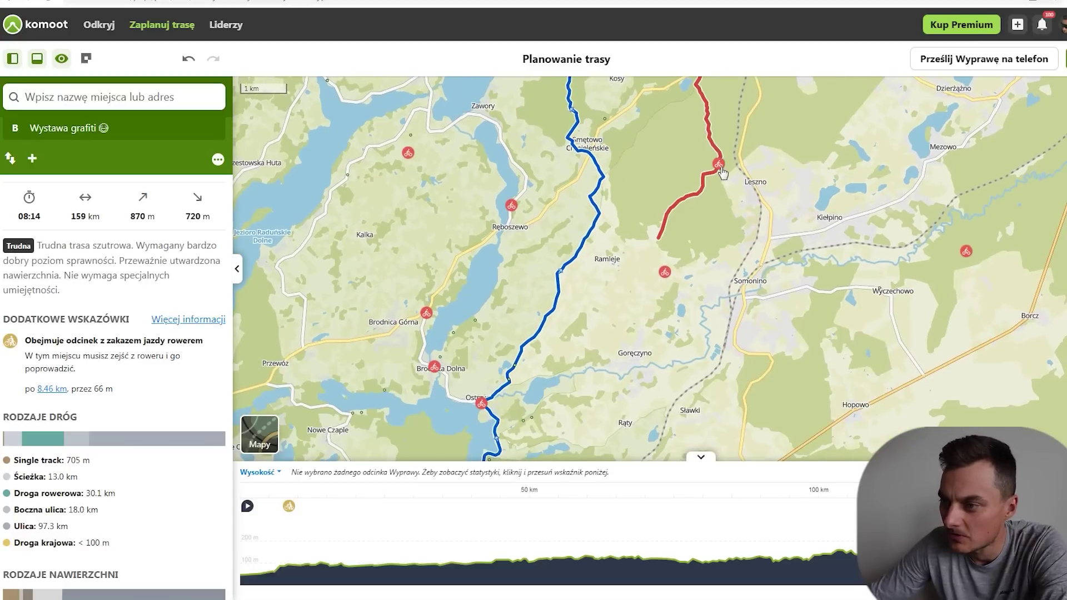
drag(732, 249, 680, 342)
scroll(695, 266, up, 3)
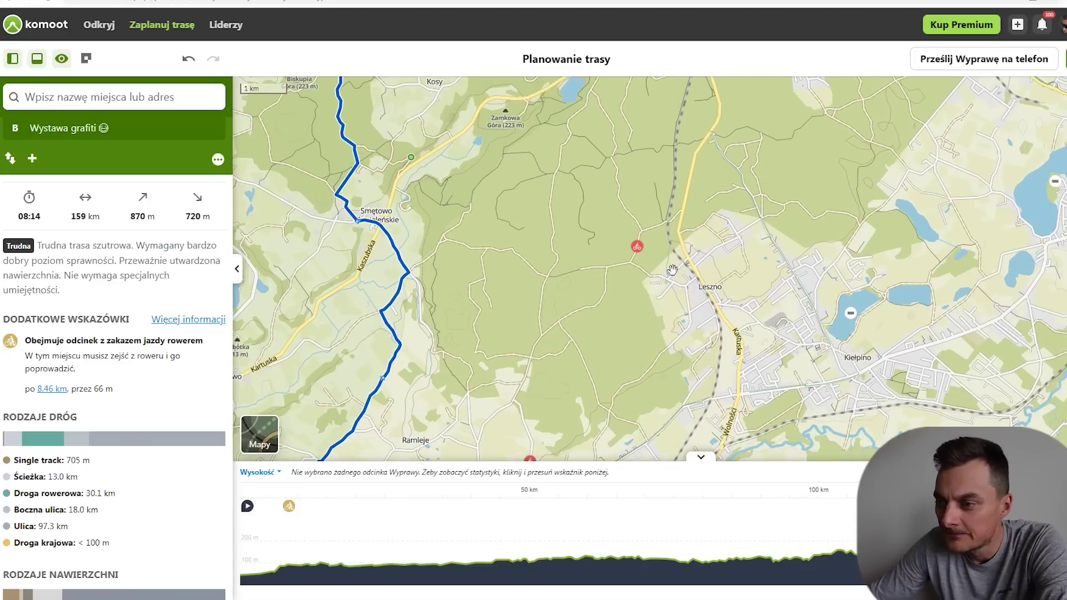
mouse_move(639, 253)
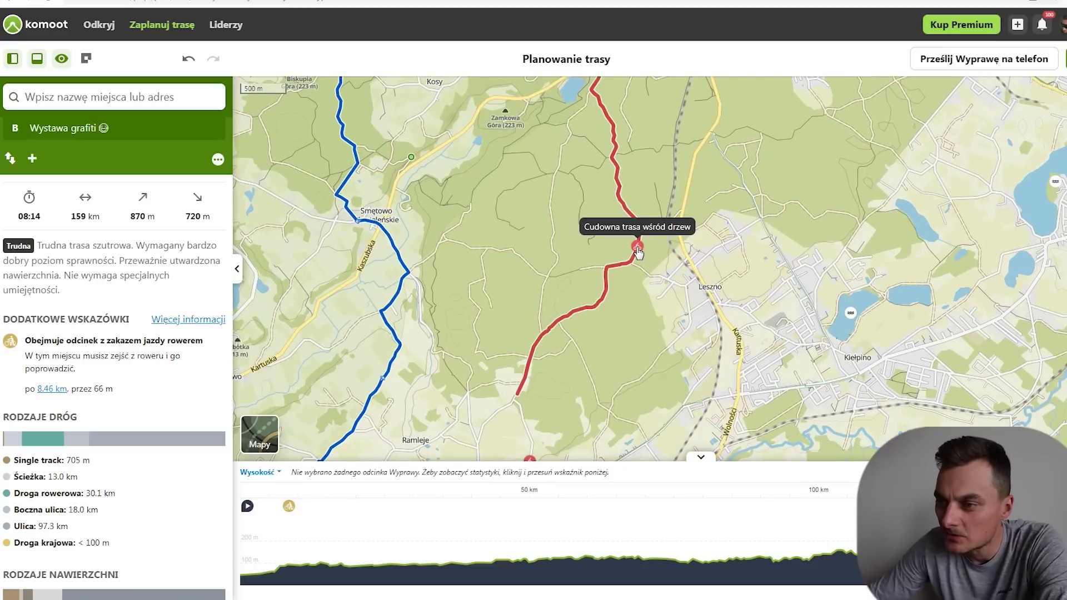
- Add the "Cudowna trasa wśród drzew" highlight to the route and set the route type to "W obie strony"
click(637, 248)
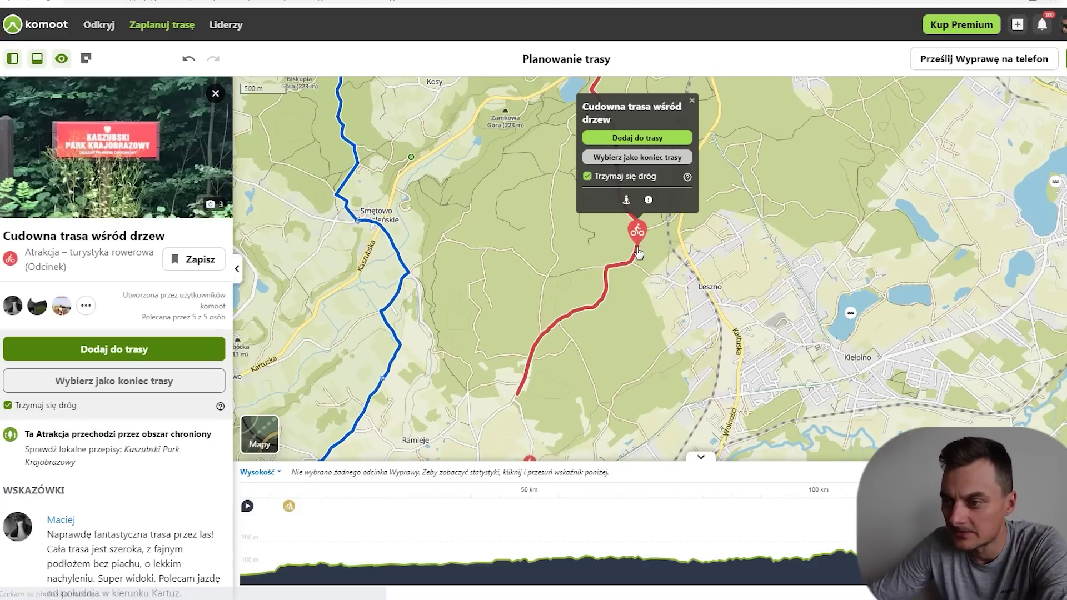
click(641, 140)
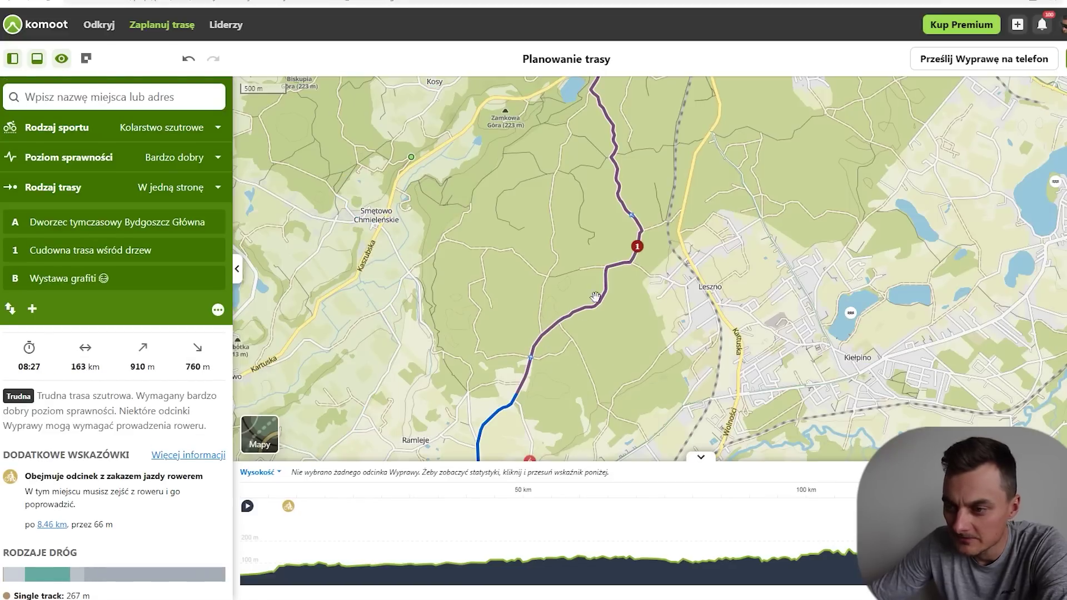
drag(651, 137, 677, 215)
click(187, 196)
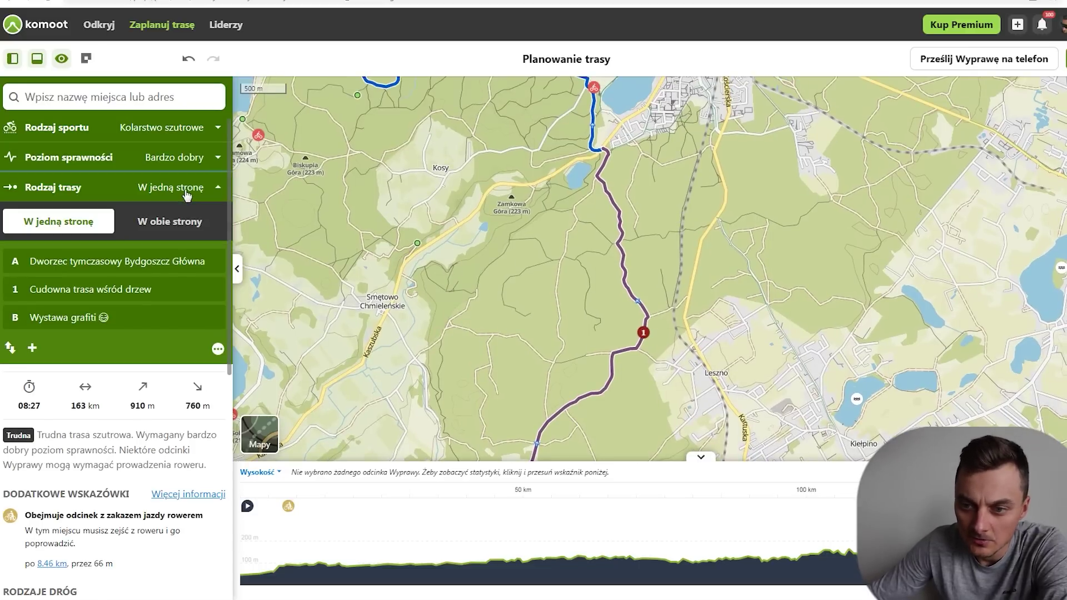
click(167, 222)
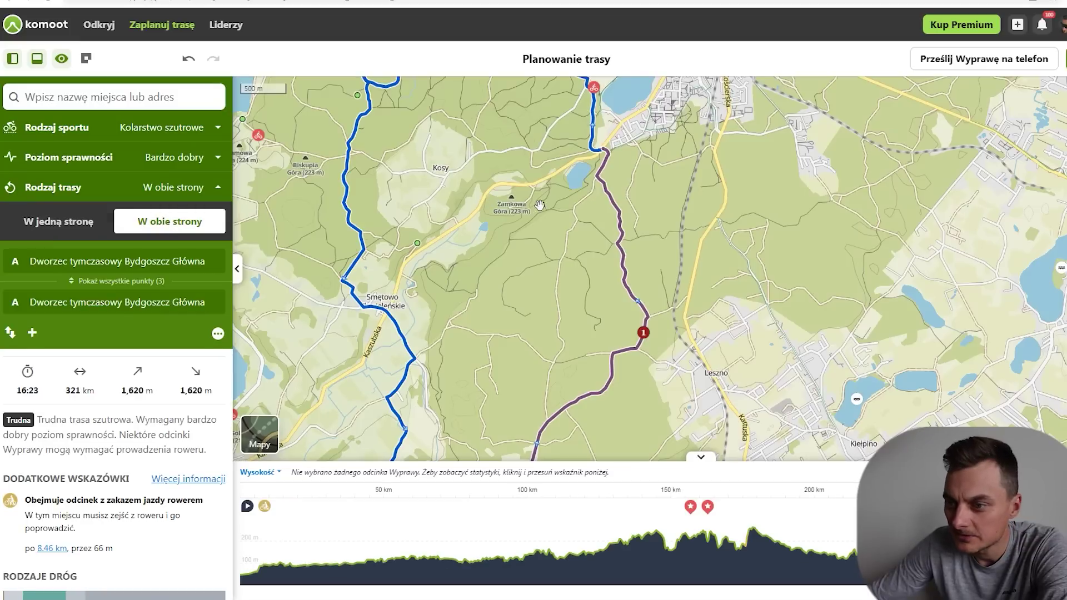
- Examine the course of the outbound and return legs between Kartuzy, the graffiti highlight and Smętowo Chmieleńskie
scroll(560, 216, down, 1)
scroll(560, 216, down, 3)
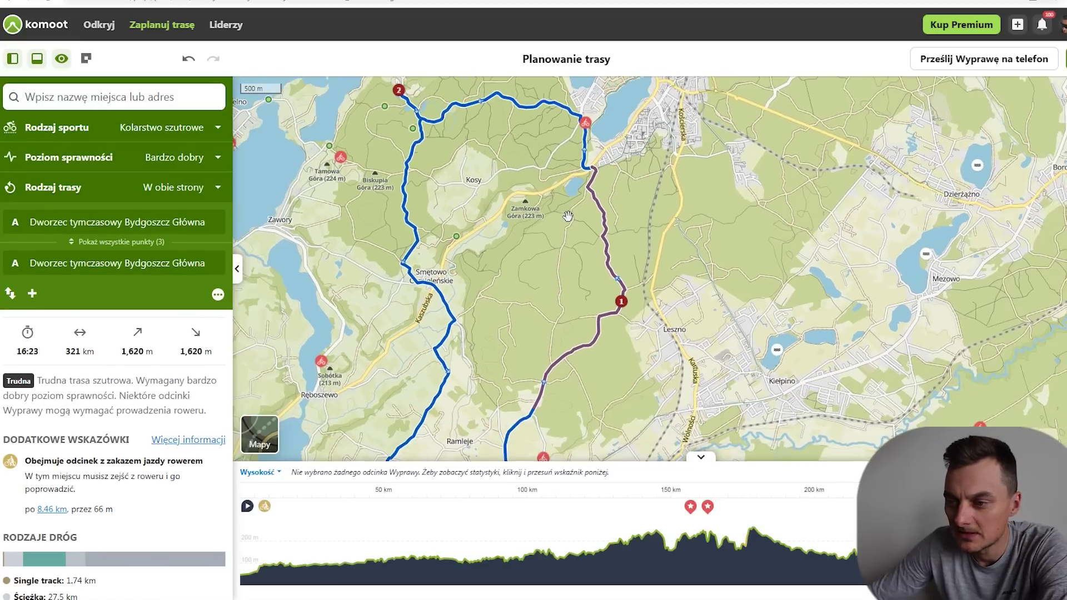
scroll(653, 234, up, 4)
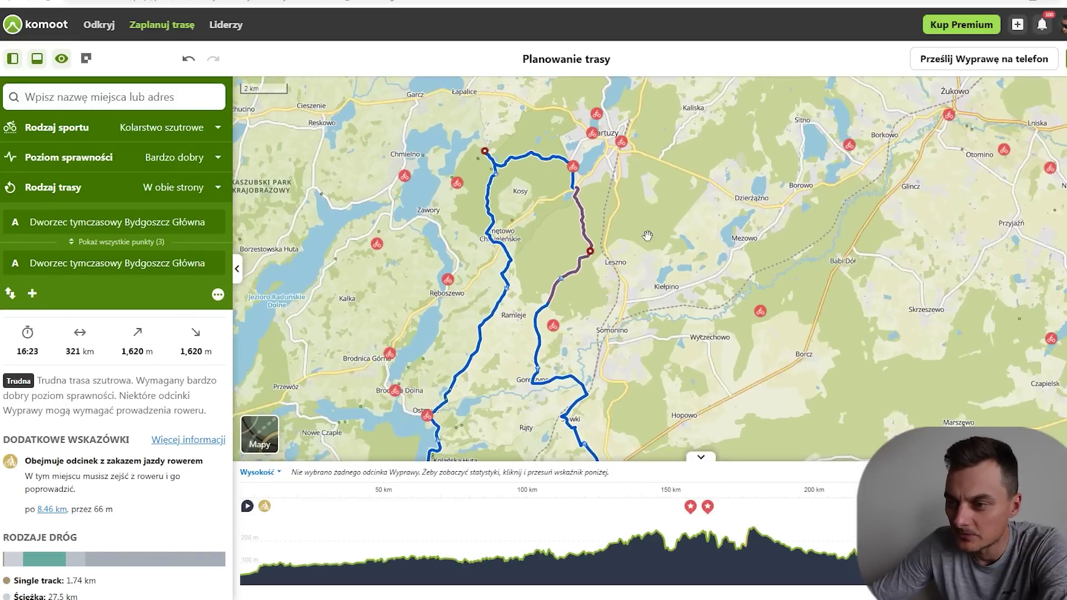
drag(586, 183, 709, 281)
mouse_move(490, 229)
mouse_down()
mouse_move(586, 260)
mouse_move(610, 313)
mouse_up()
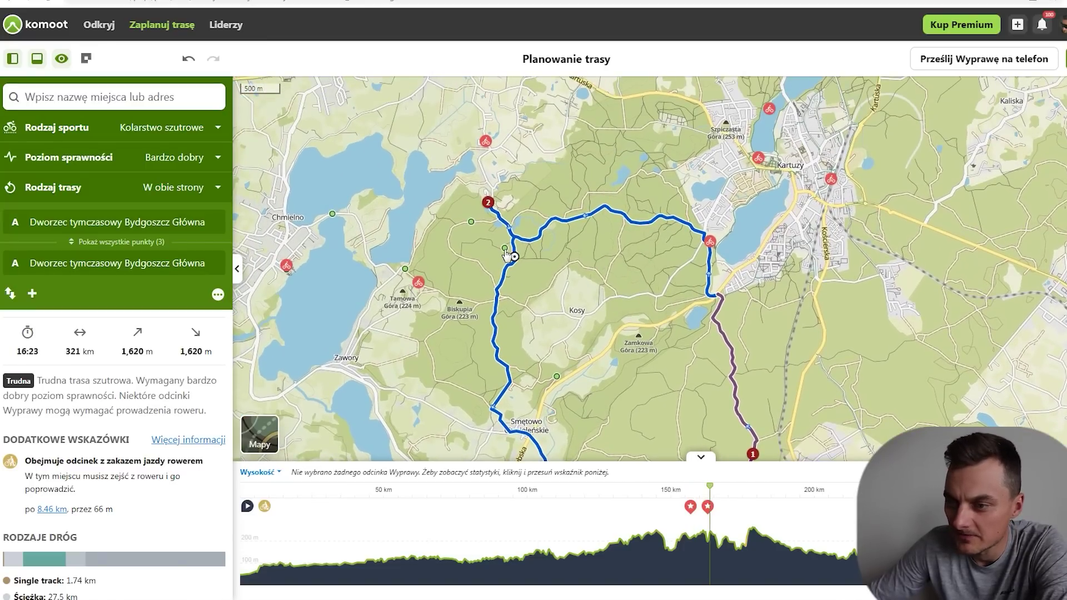
mouse_move(504, 248)
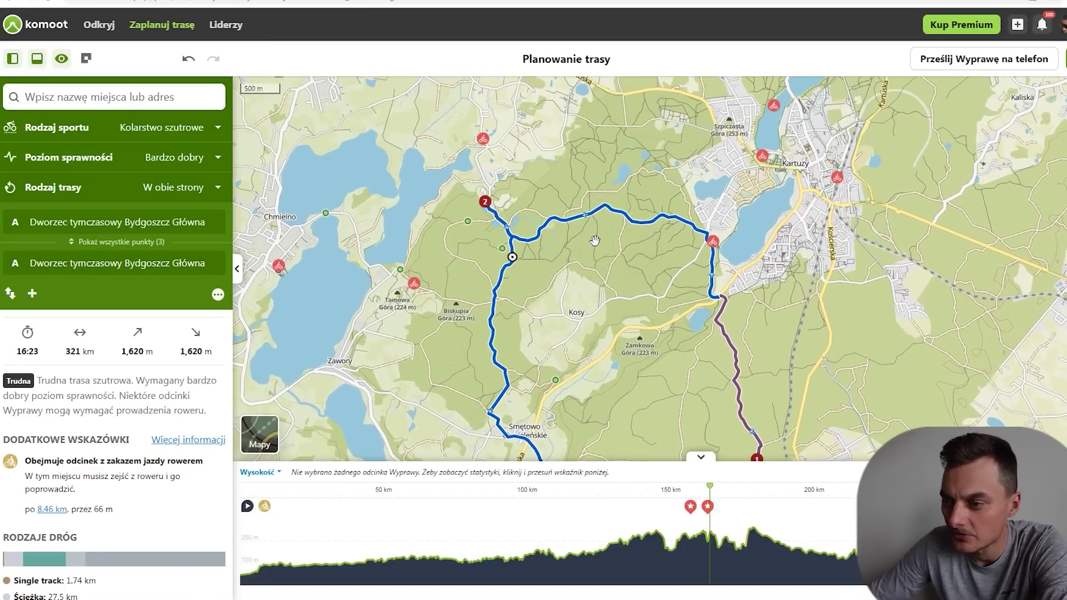
scroll(594, 242, up, 2)
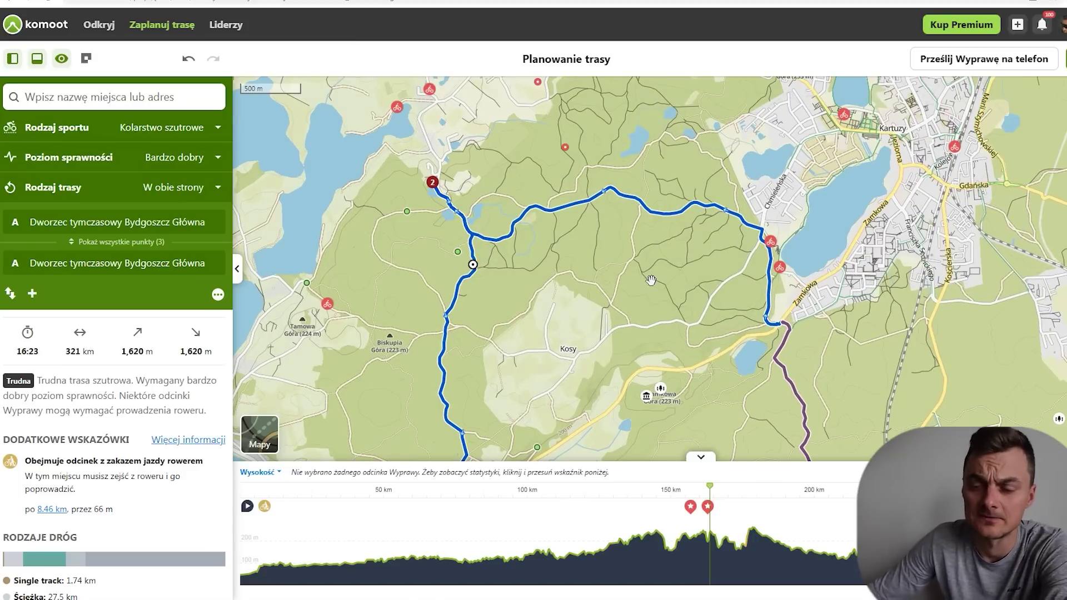
drag(680, 311, 648, 268)
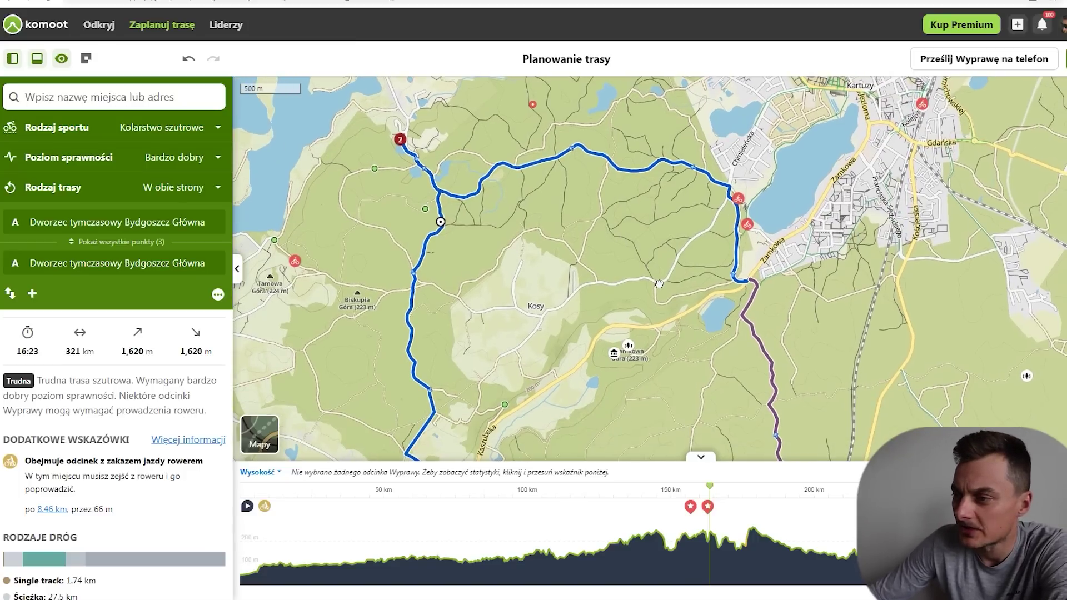
drag(558, 301, 554, 210)
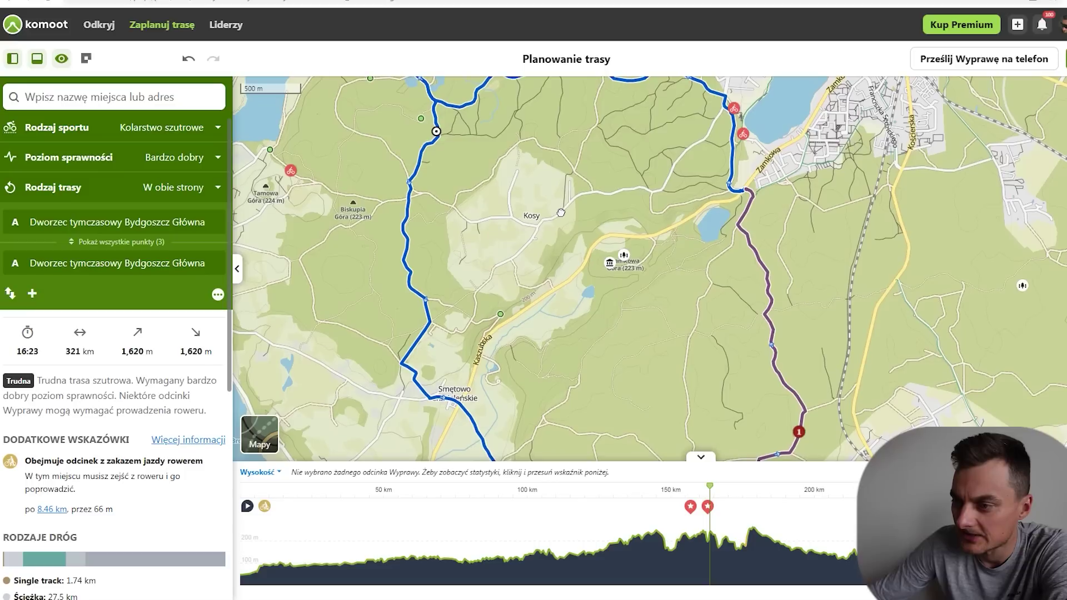
- Show the "Pola namiotowe" and "Jedzenie i picie" place categories on the map
click(90, 98)
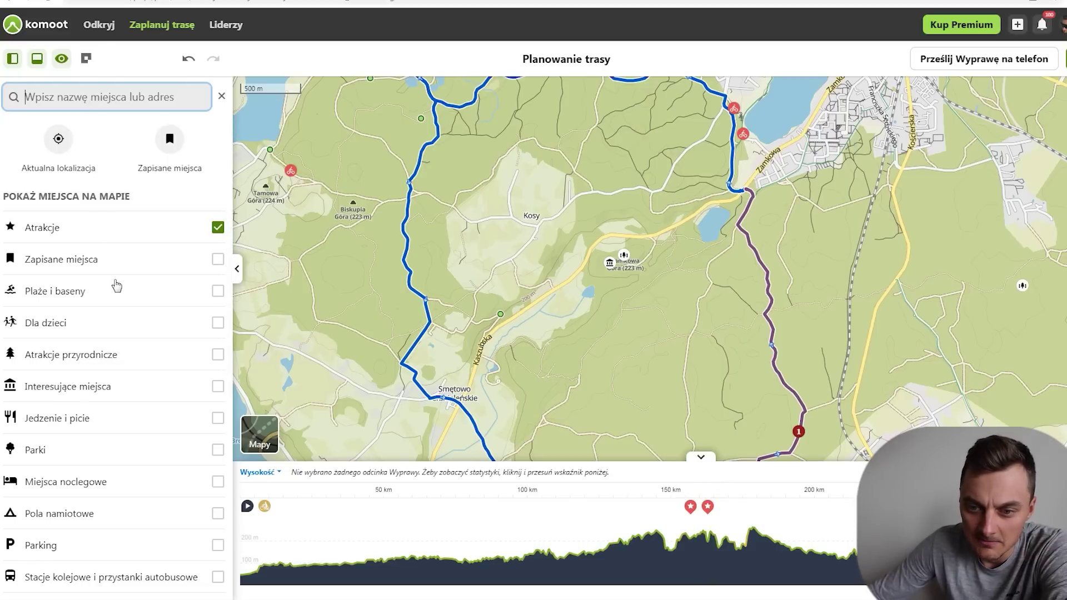
scroll(116, 286, down, 5)
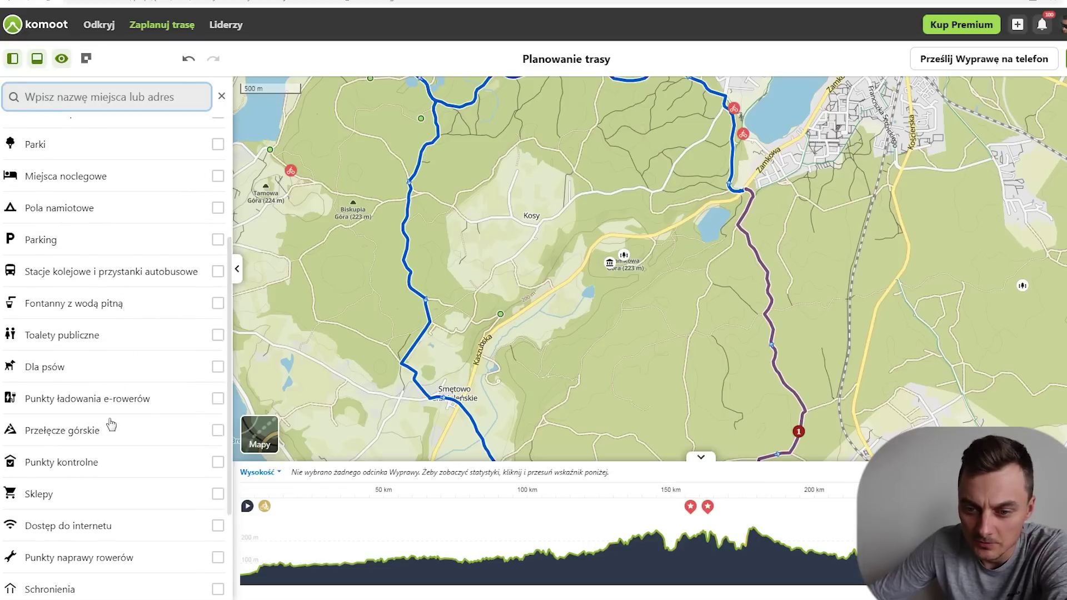
scroll(124, 417, up, 4)
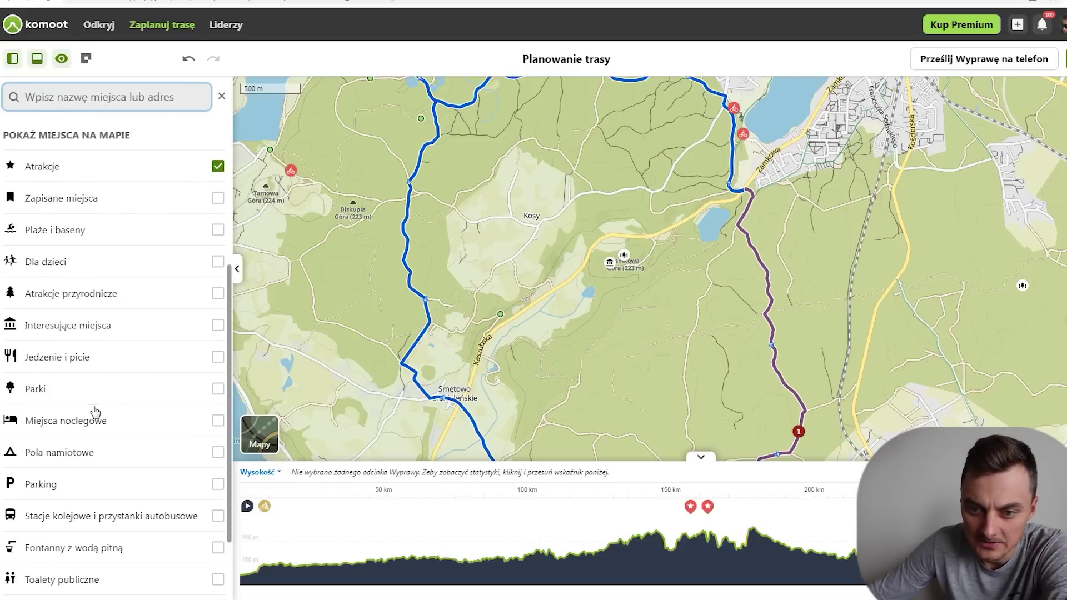
click(219, 456)
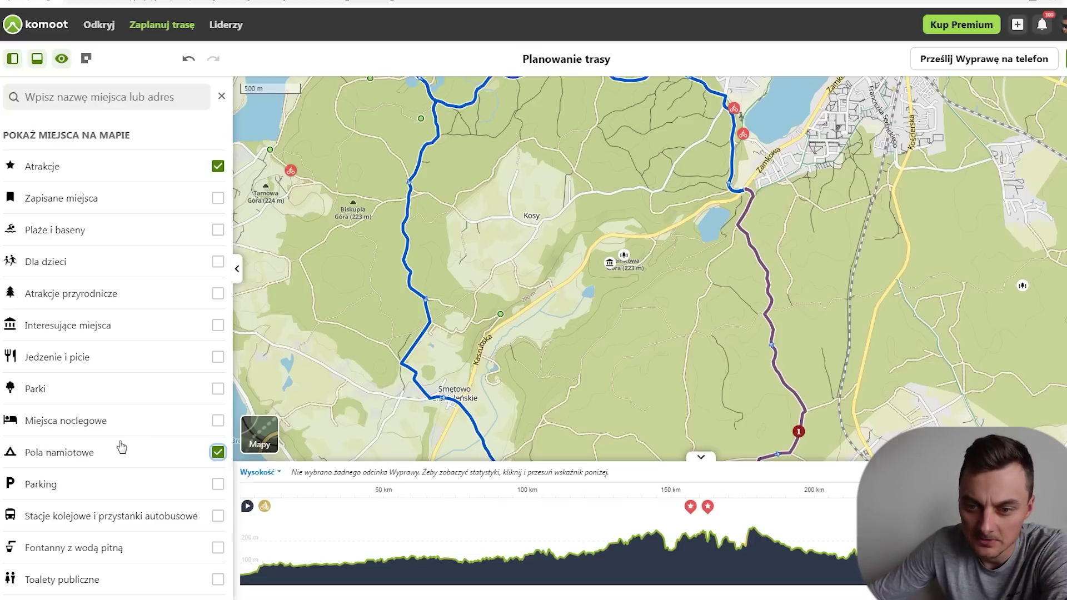
click(219, 358)
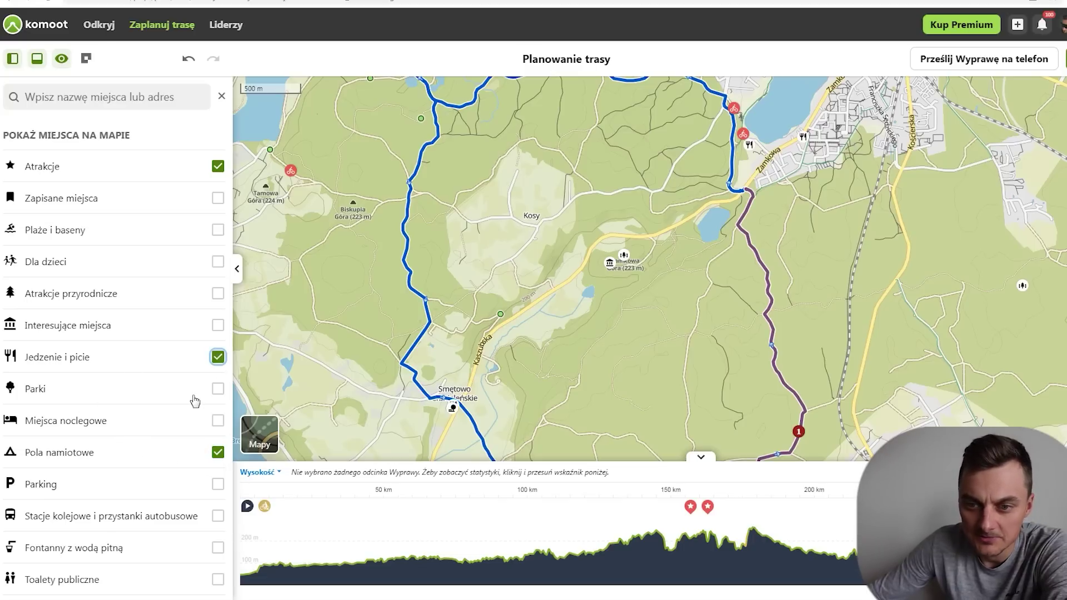
- Review the remaining place categories and show "Sklepy" on the map as well
scroll(111, 309, down, 2)
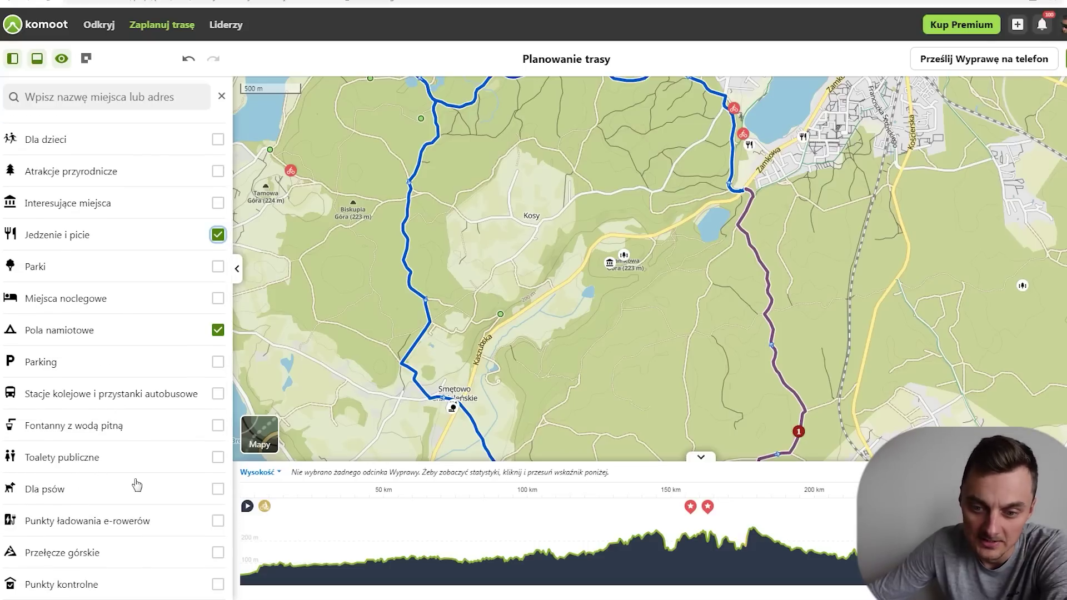
scroll(122, 423, up, 2)
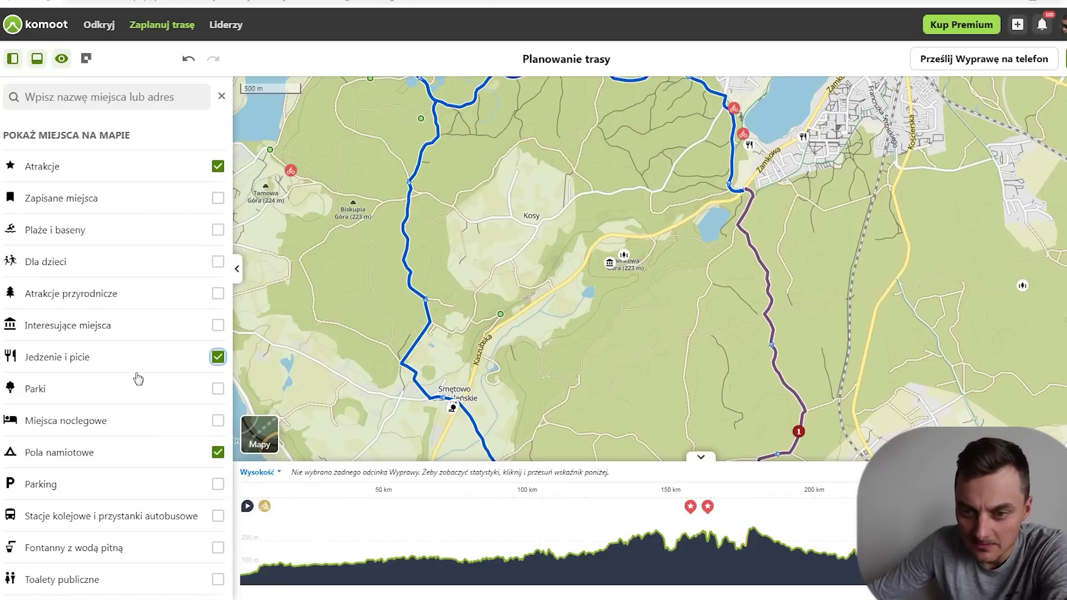
scroll(135, 380, down, 3)
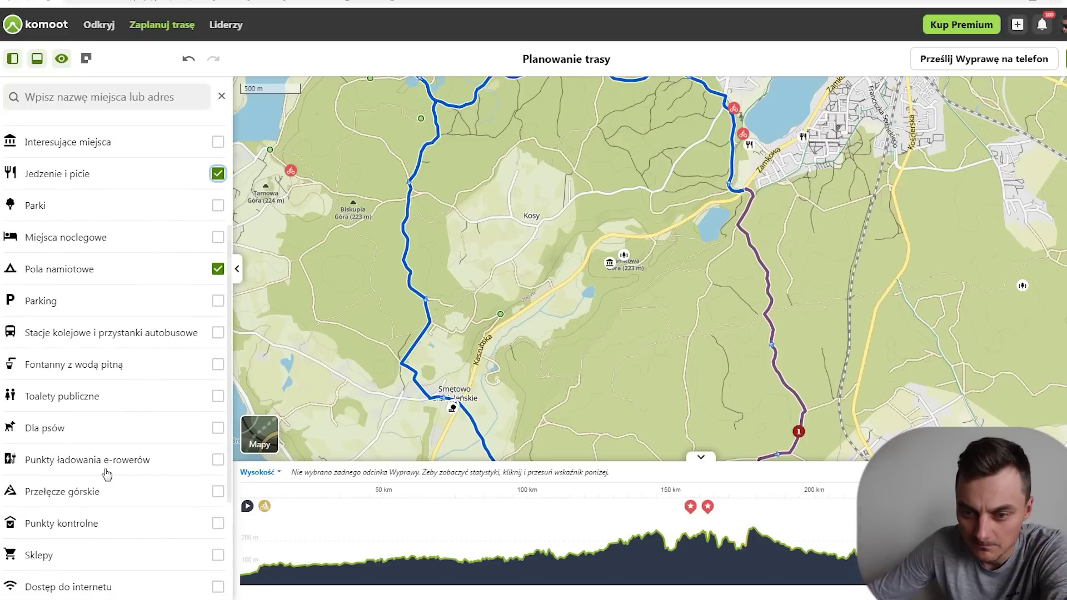
scroll(112, 471, down, 1)
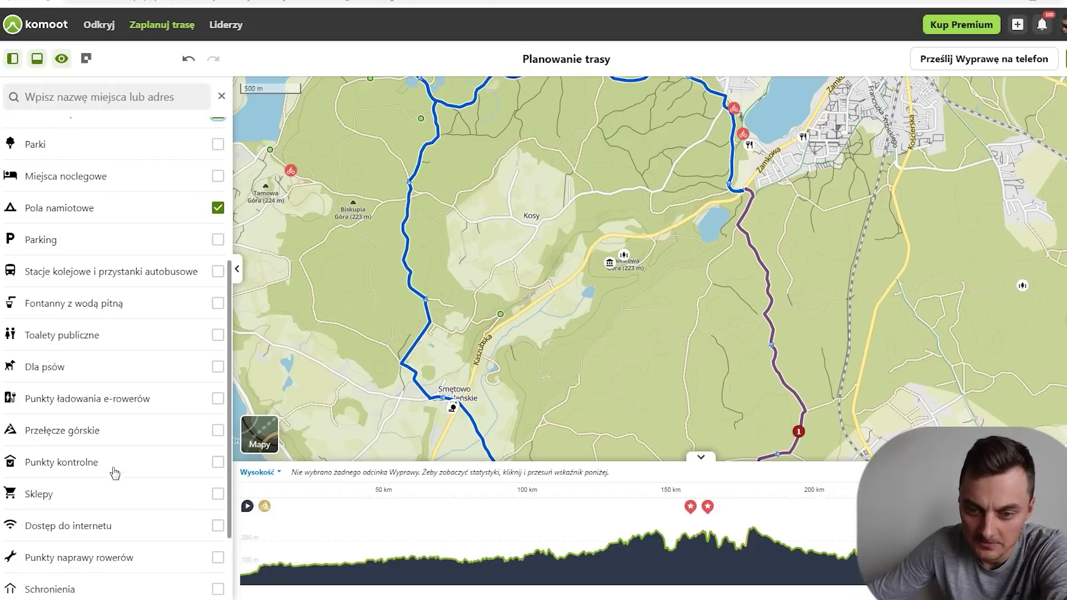
click(217, 493)
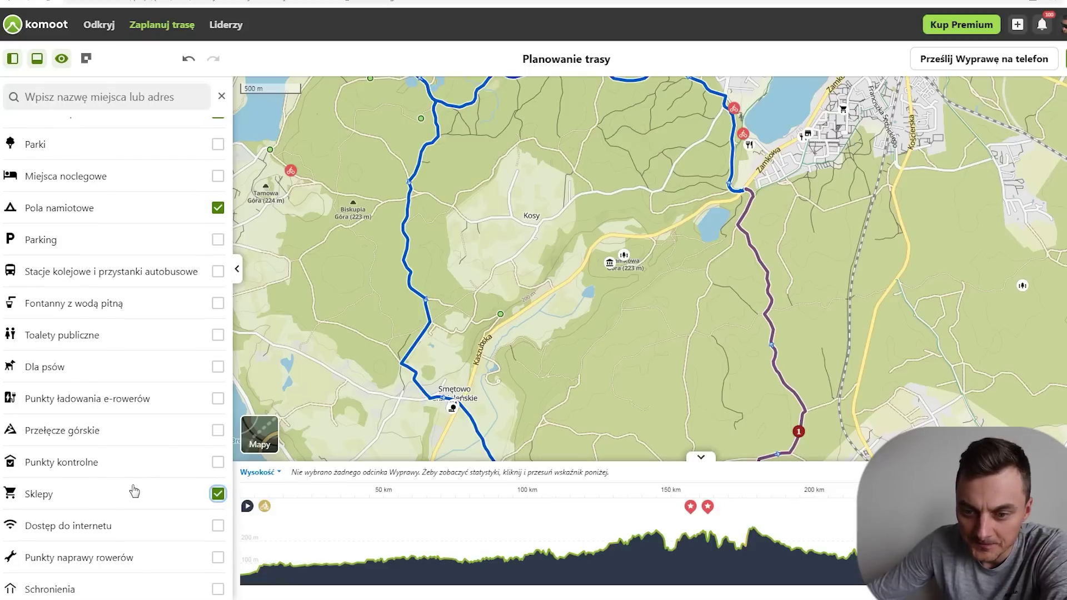
scroll(98, 348, up, 2)
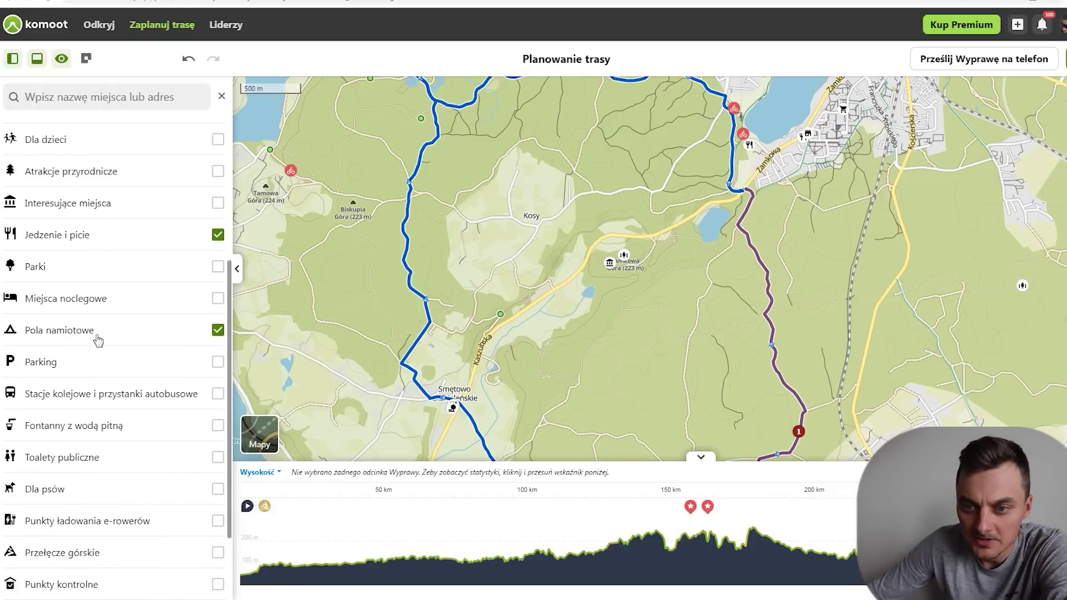
- Inspect the shops, eating places and campsites around Kartuzy and the graffiti highlight, and close the category list
drag(572, 204, 590, 289)
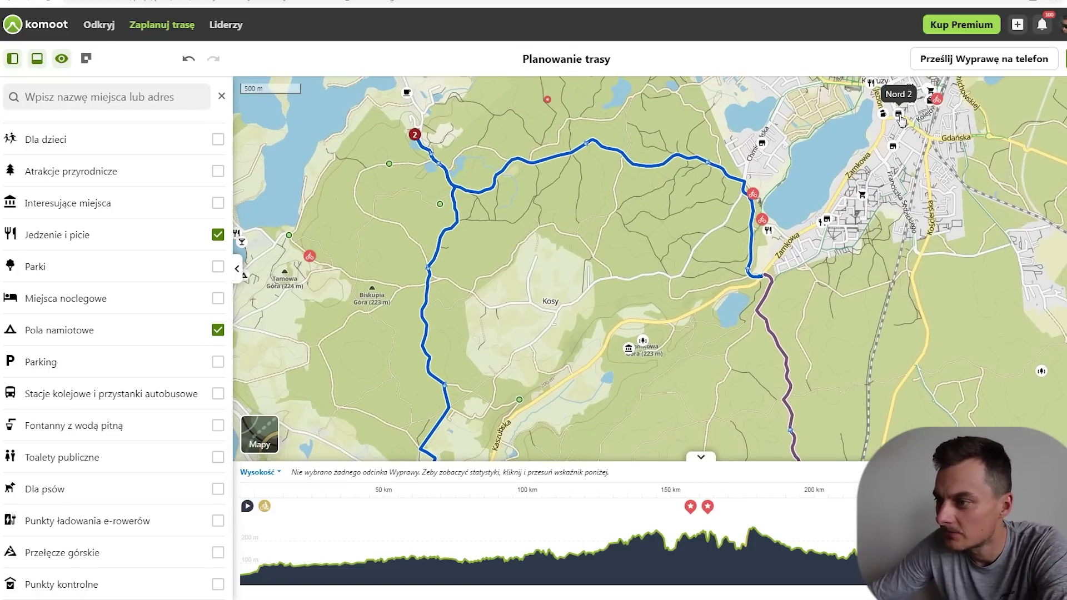
mouse_move(763, 143)
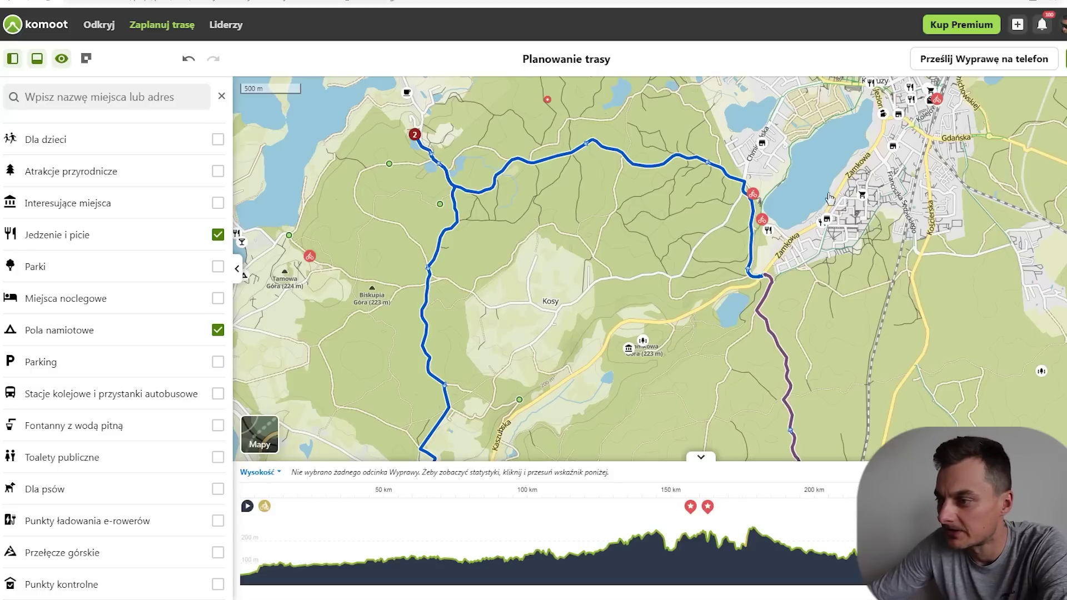
drag(603, 283, 666, 299)
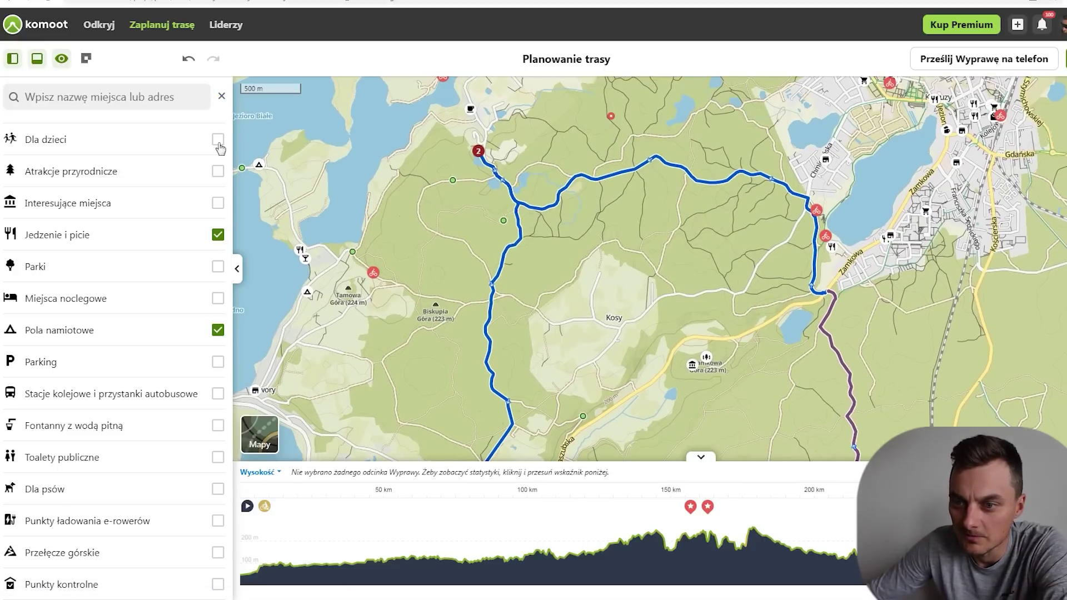
click(221, 96)
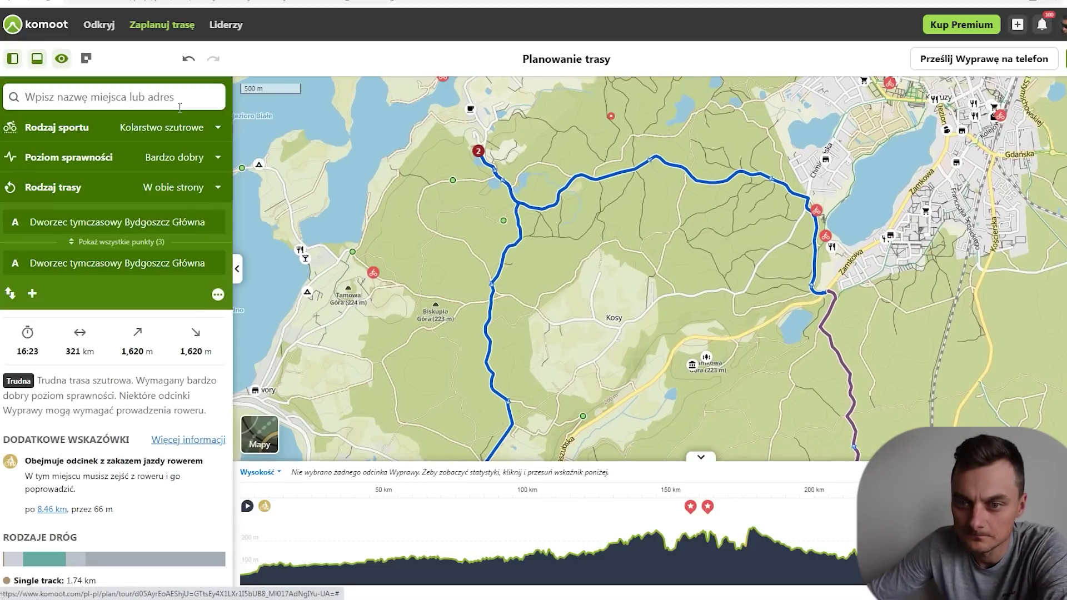
- Add the "Wichrowe Wzgórze Chmielno" cycling highlight on the shore of Jezioro Kłodno to the route
scroll(574, 286, down, 1)
drag(554, 298, 518, 270)
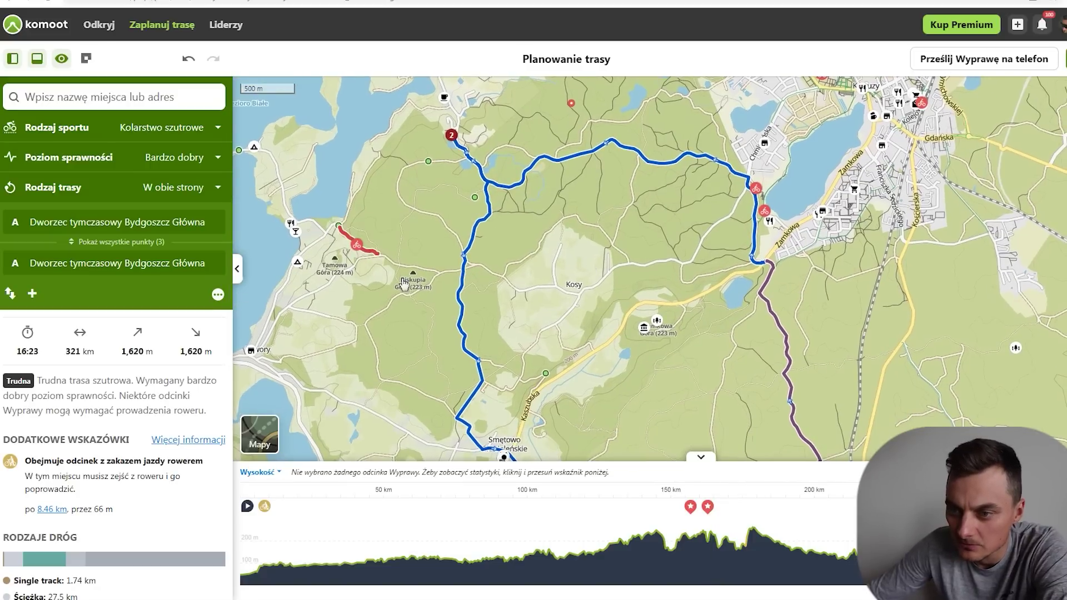
drag(359, 253, 410, 276)
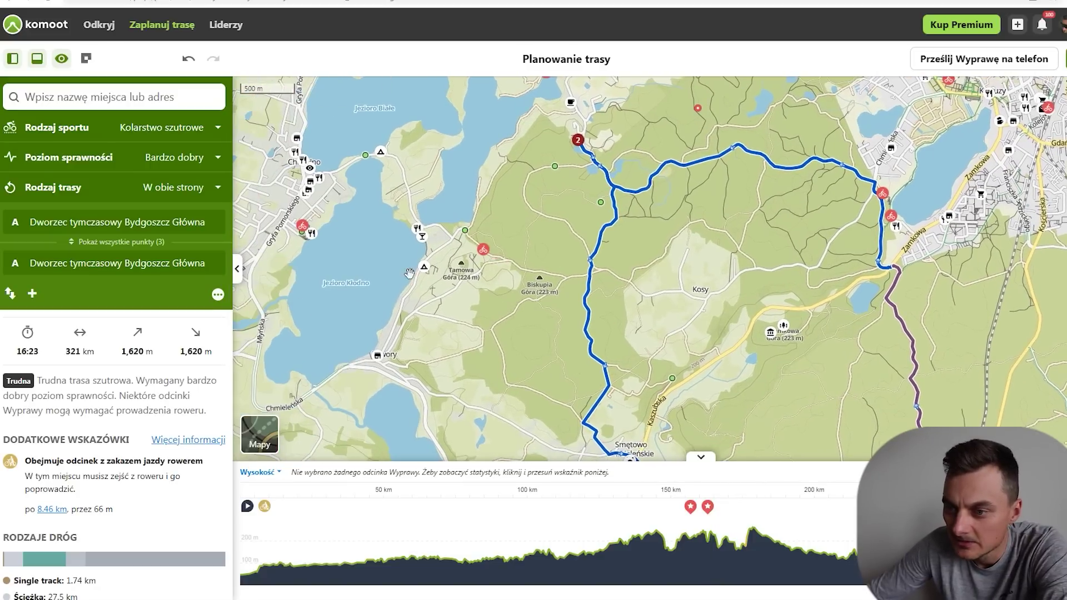
drag(306, 233, 393, 240)
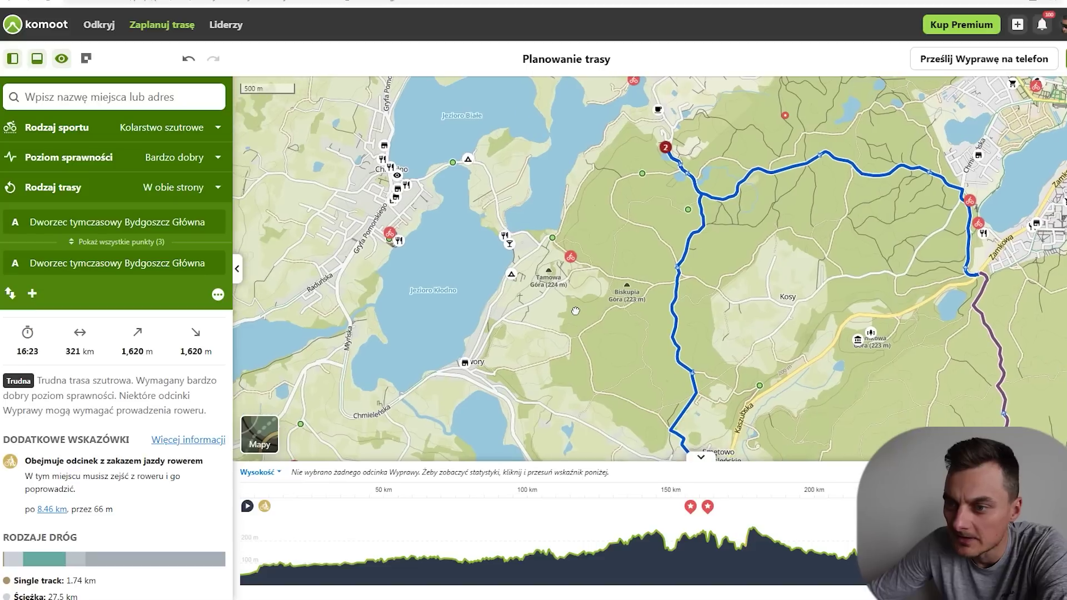
click(391, 234)
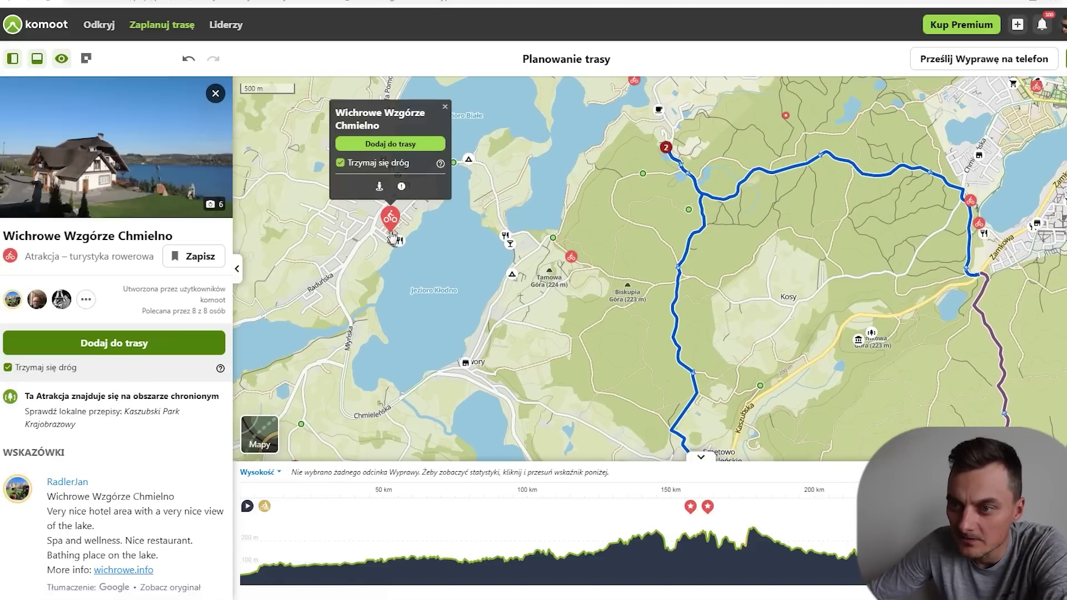
click(384, 144)
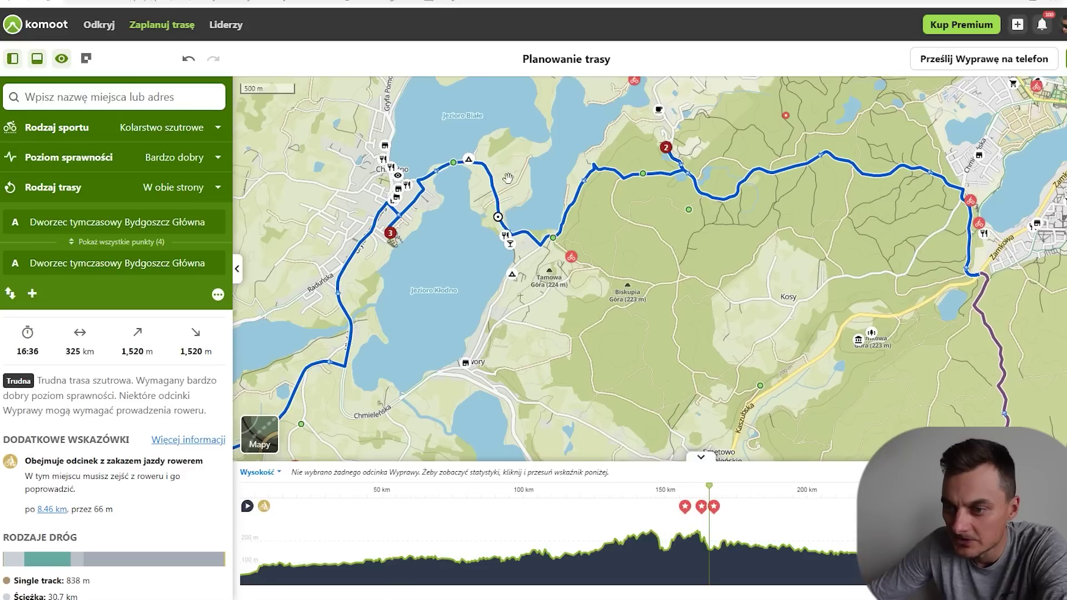
- Examine the route and cycling highlights south of Leszno, including "Betonowa droga i wiejskie psy", and the lake area around Brodnica Dolna
drag(553, 294, 541, 166)
drag(721, 269, 630, 171)
drag(753, 273, 712, 194)
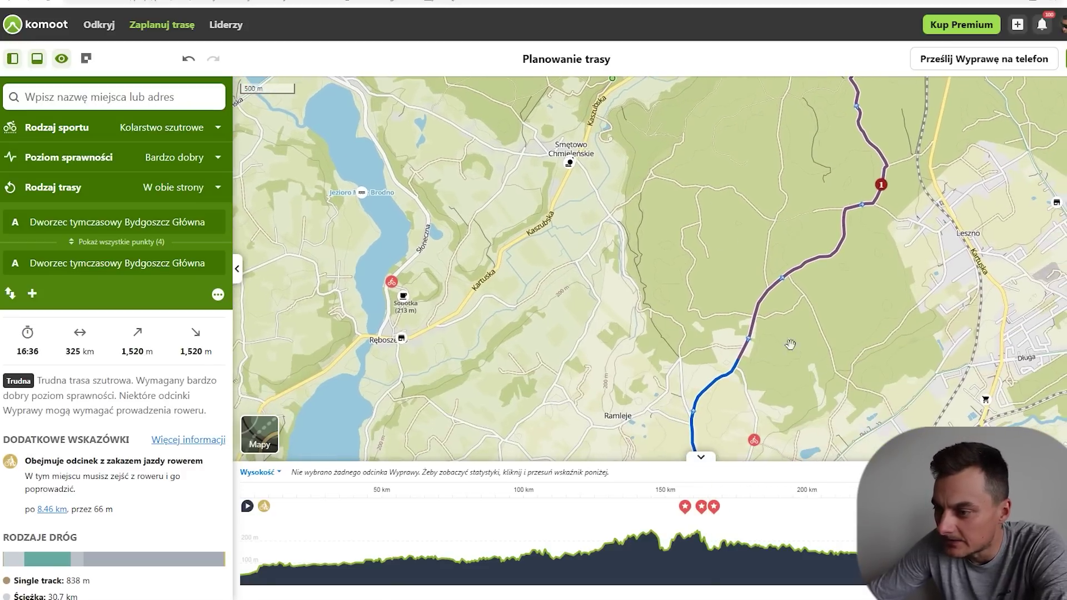
drag(828, 338, 795, 246)
mouse_move(711, 318)
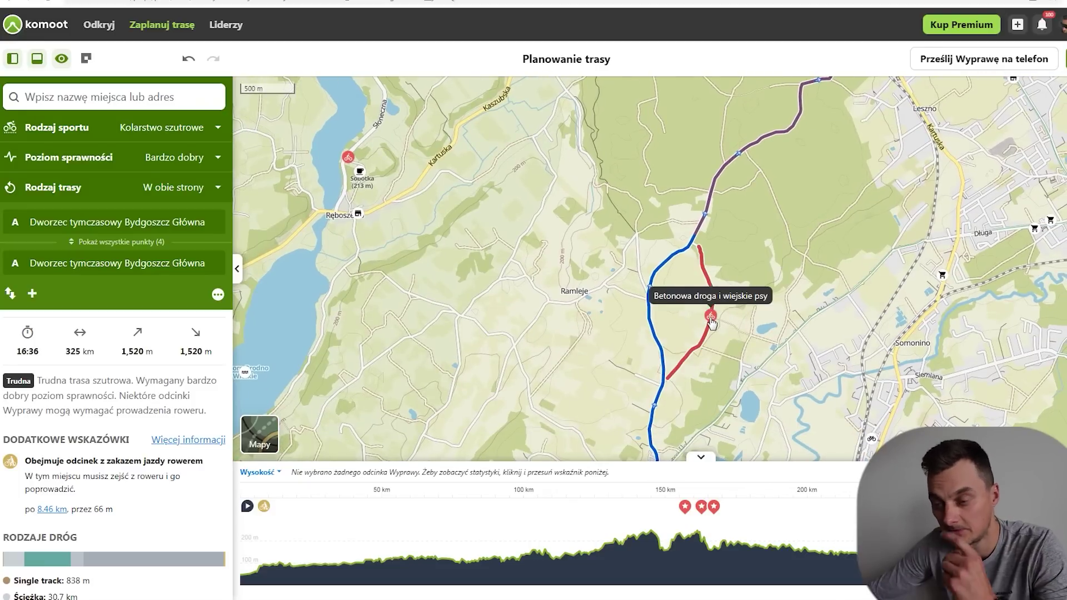
drag(532, 324, 643, 222)
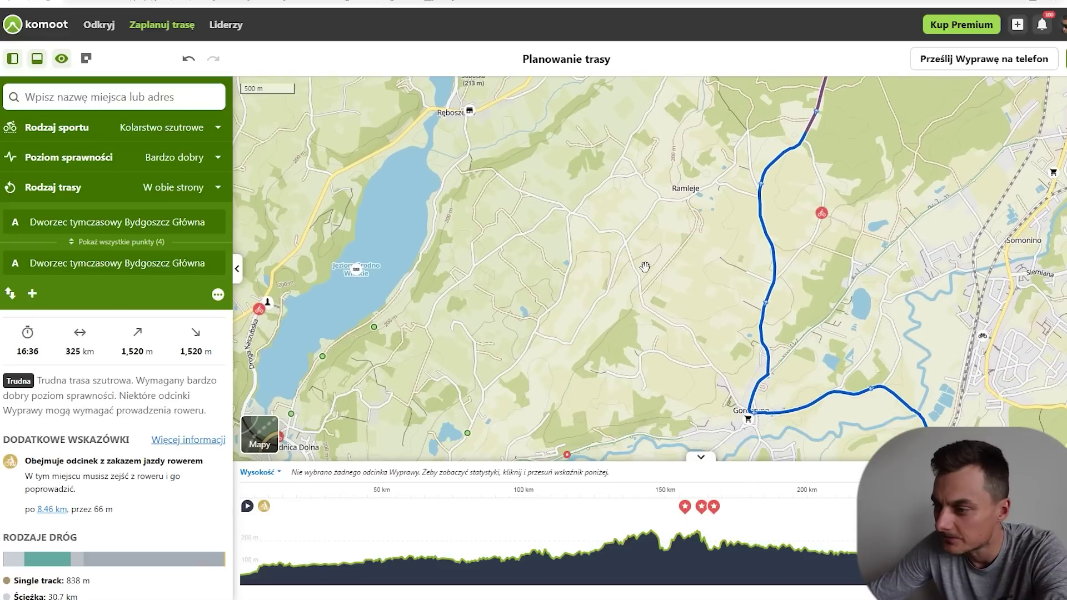
scroll(646, 265, down, 3)
scroll(651, 281, down, 2)
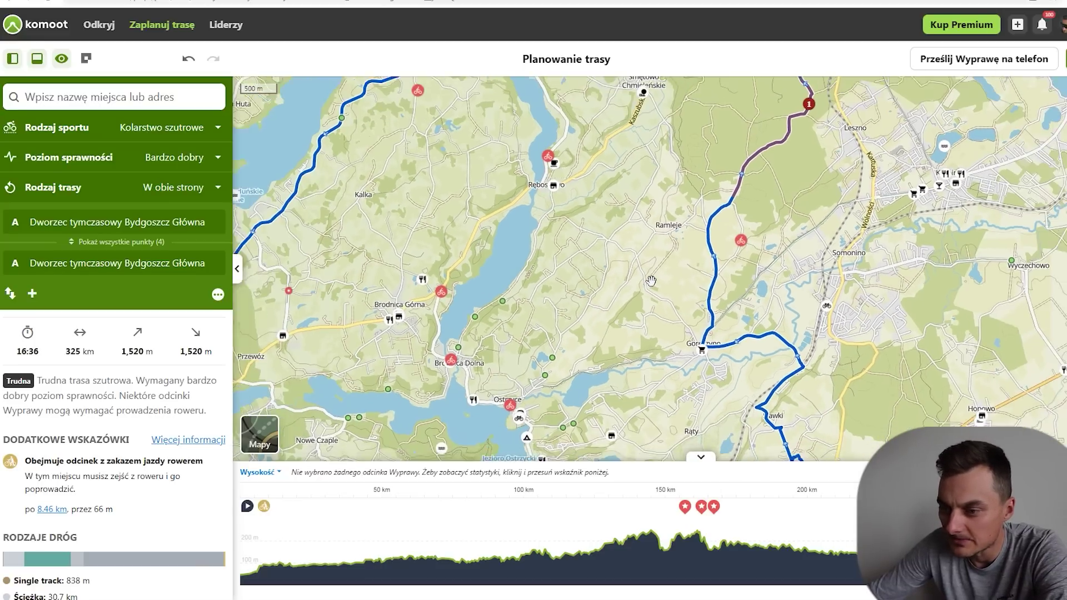
- Inspect the "Entlang dem Jezioro Ostrzyckie" cycling highlight near Ostrzyce, view its photos and close its details
drag(617, 376, 659, 245)
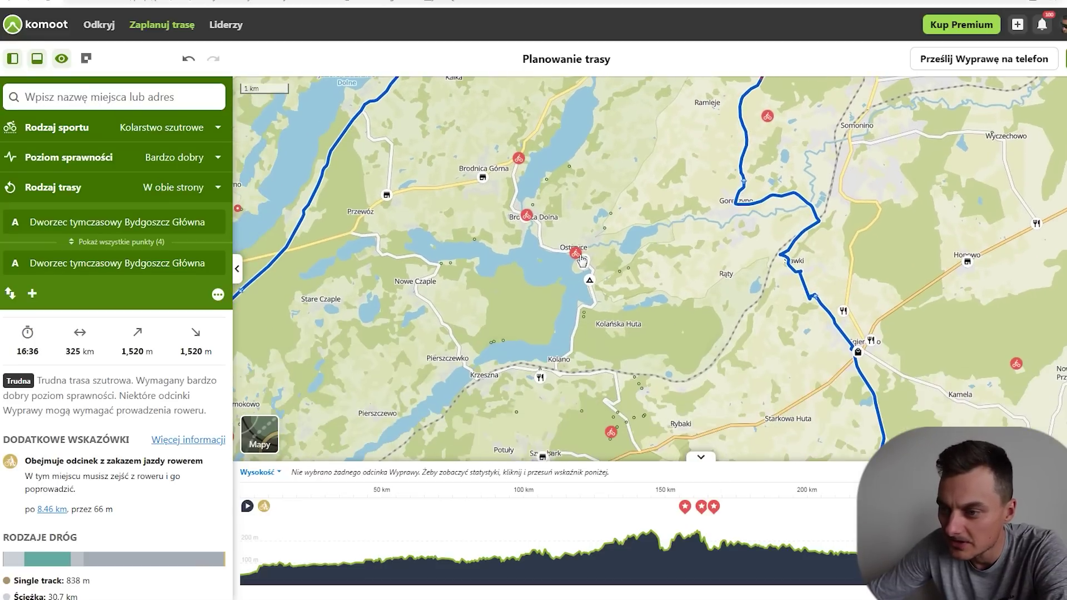
mouse_move(576, 254)
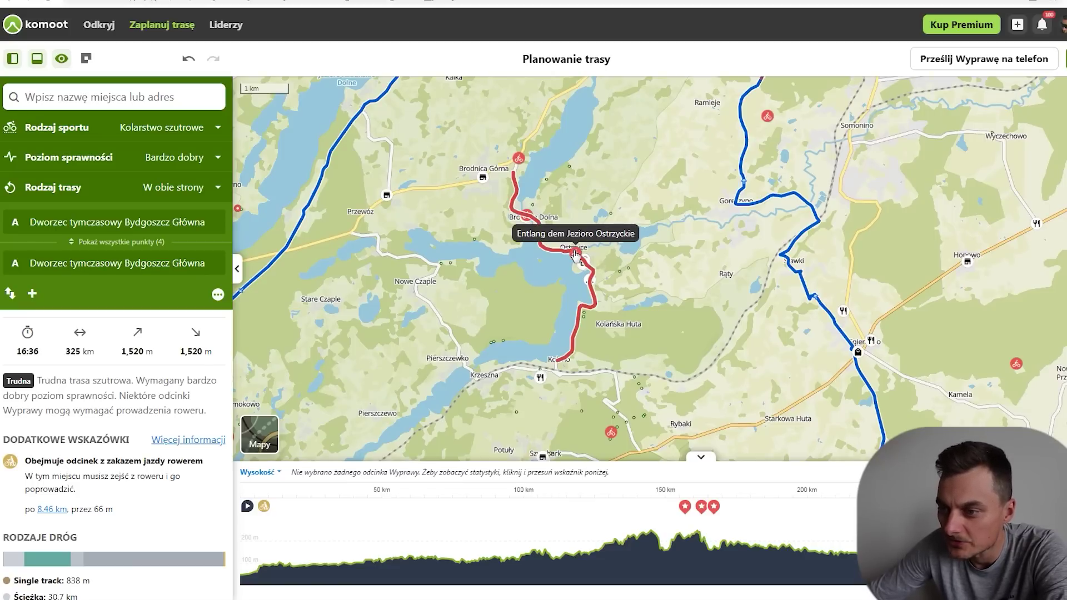
scroll(576, 254, up, 1)
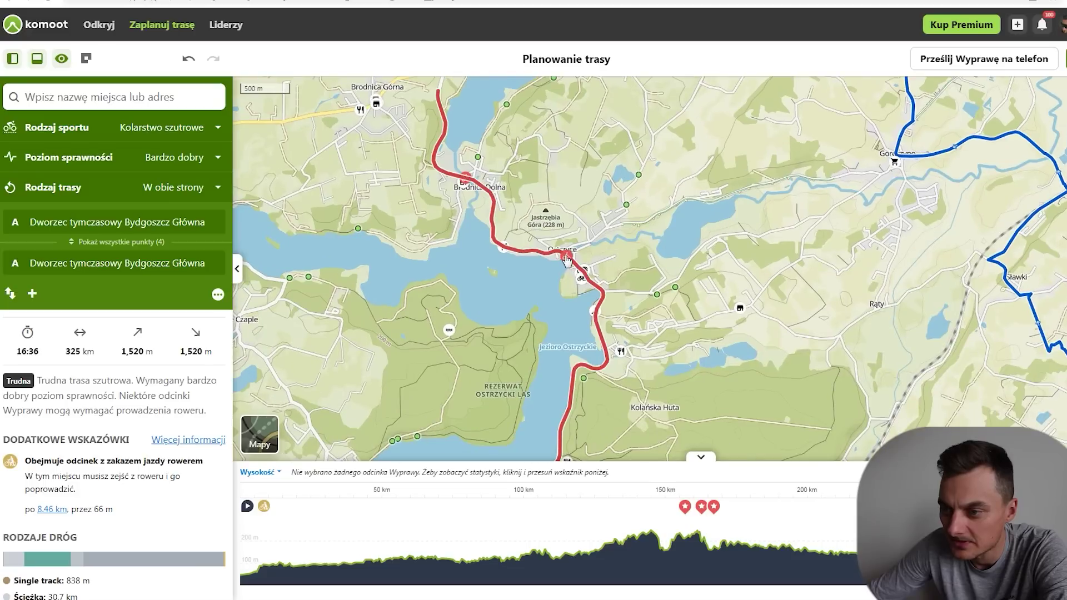
click(566, 257)
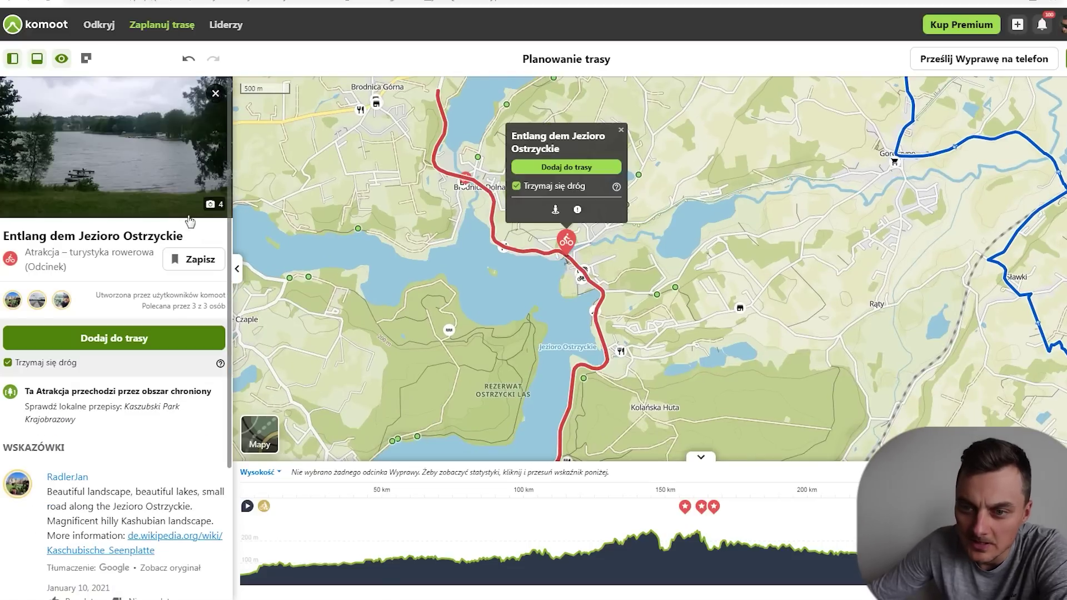
click(112, 179)
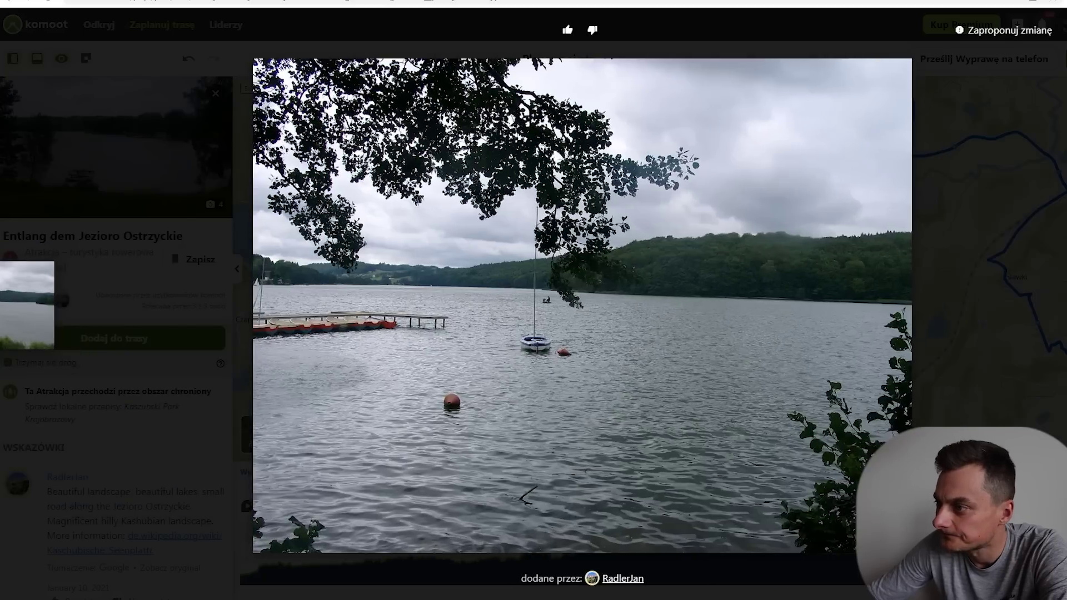
click(954, 210)
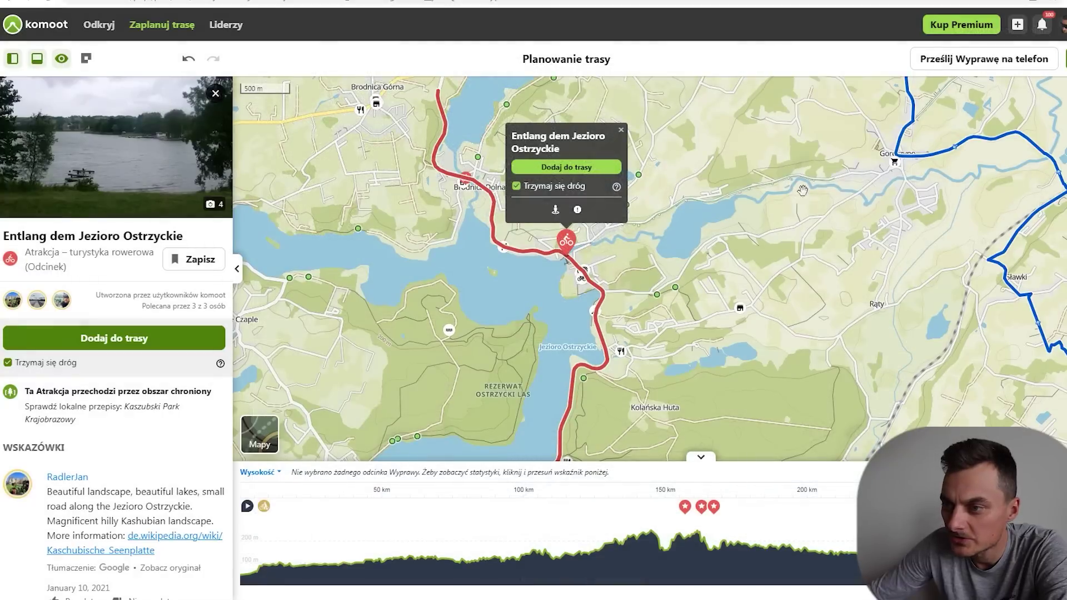
click(621, 131)
- Add the "Szczyt Wieżyca i wieża widokowa" cycling highlight east of Szymbark to the route
drag(654, 230, 599, 152)
drag(680, 300, 653, 150)
drag(601, 305, 727, 242)
scroll(612, 268, up, 3)
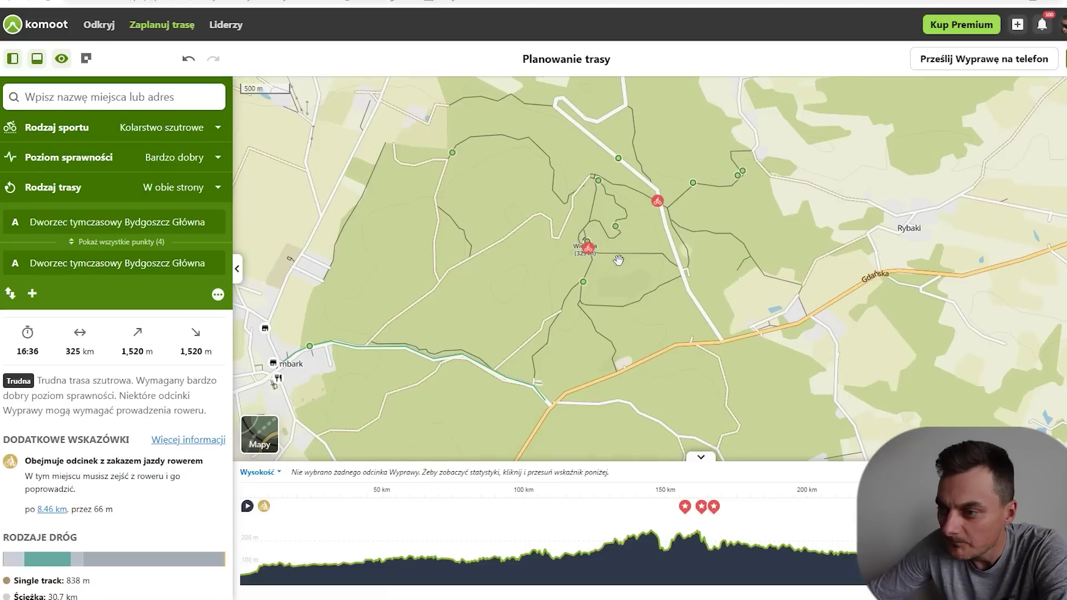
scroll(625, 255, up, 2)
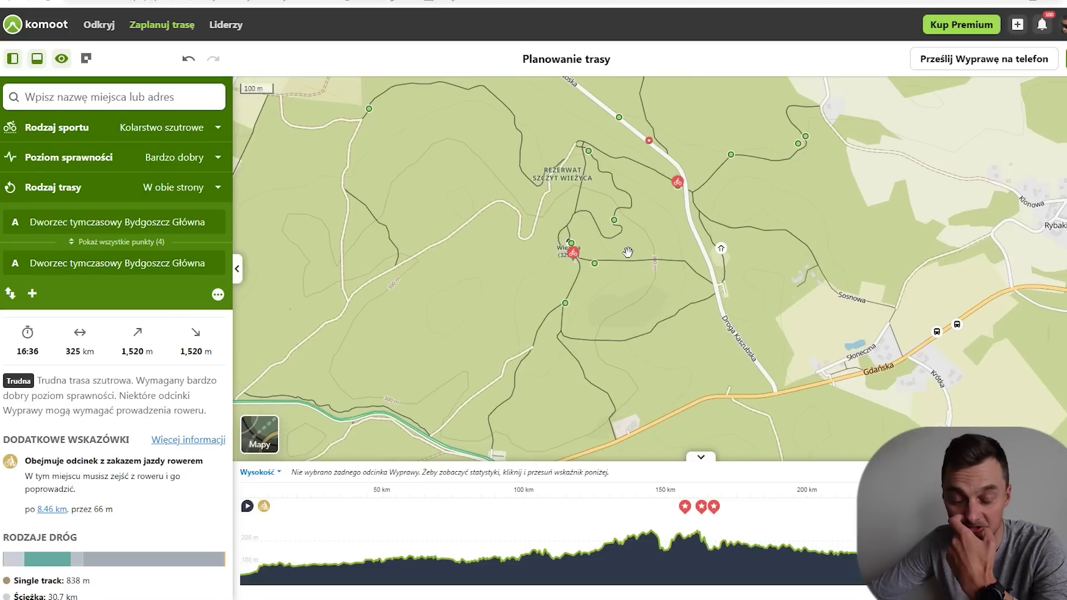
click(573, 256)
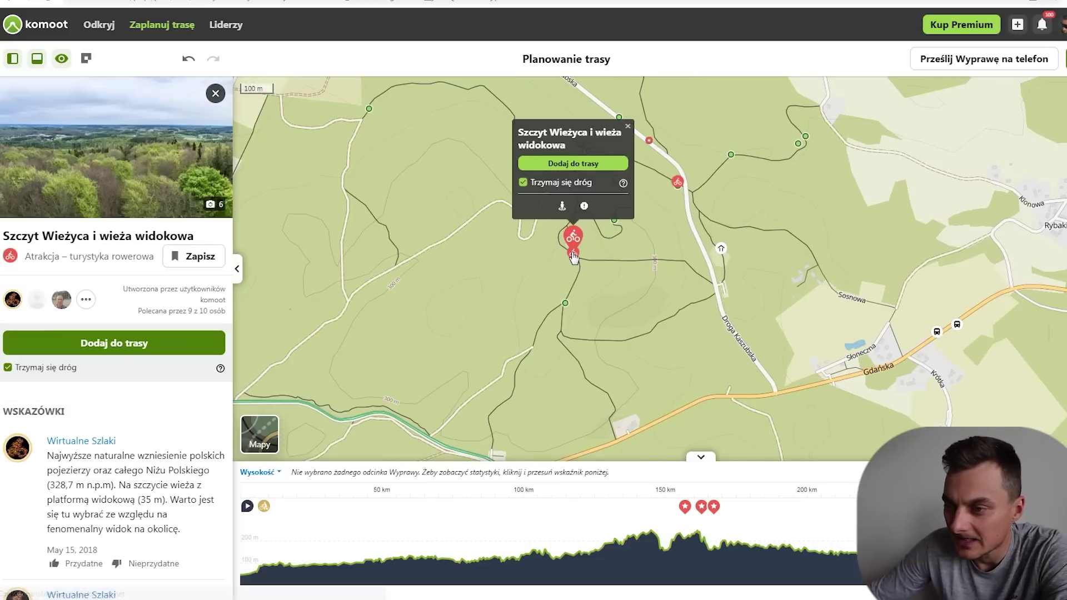
click(581, 163)
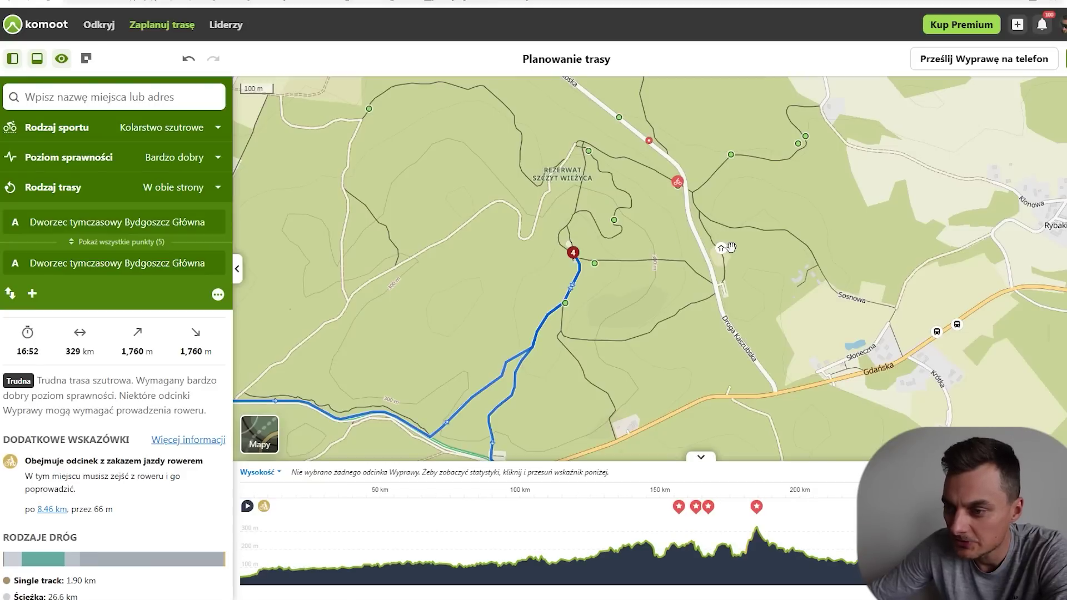
- Examine the route south from Wieżyca through Piotrowo and Nowa Karczma to Stara Kiszewa, including nearby shops and highlights
scroll(733, 246, down, 2)
scroll(728, 311, down, 3)
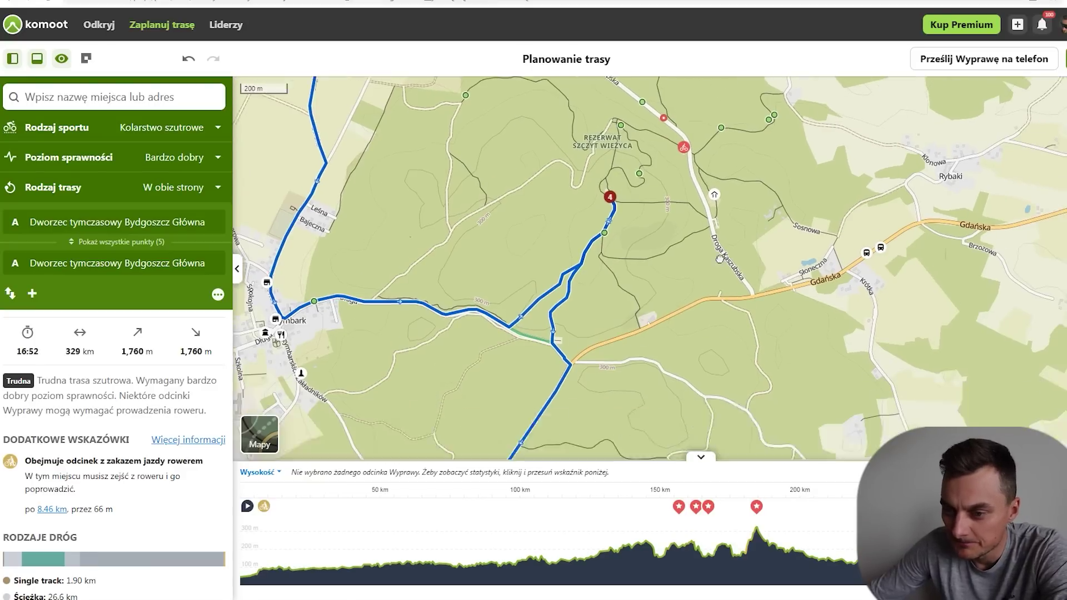
drag(704, 400, 662, 300)
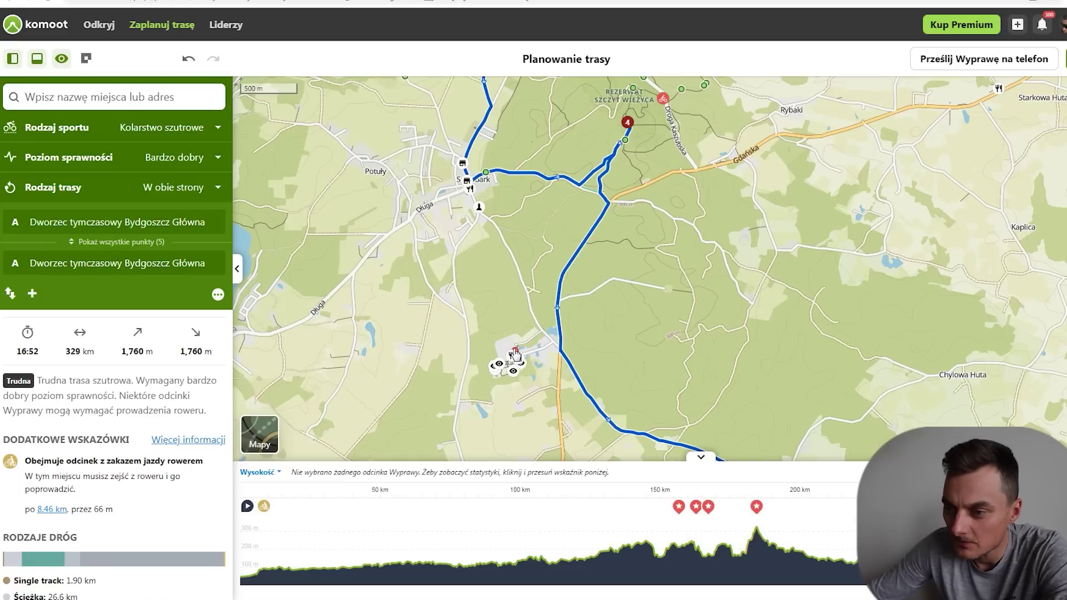
scroll(660, 302, down, 2)
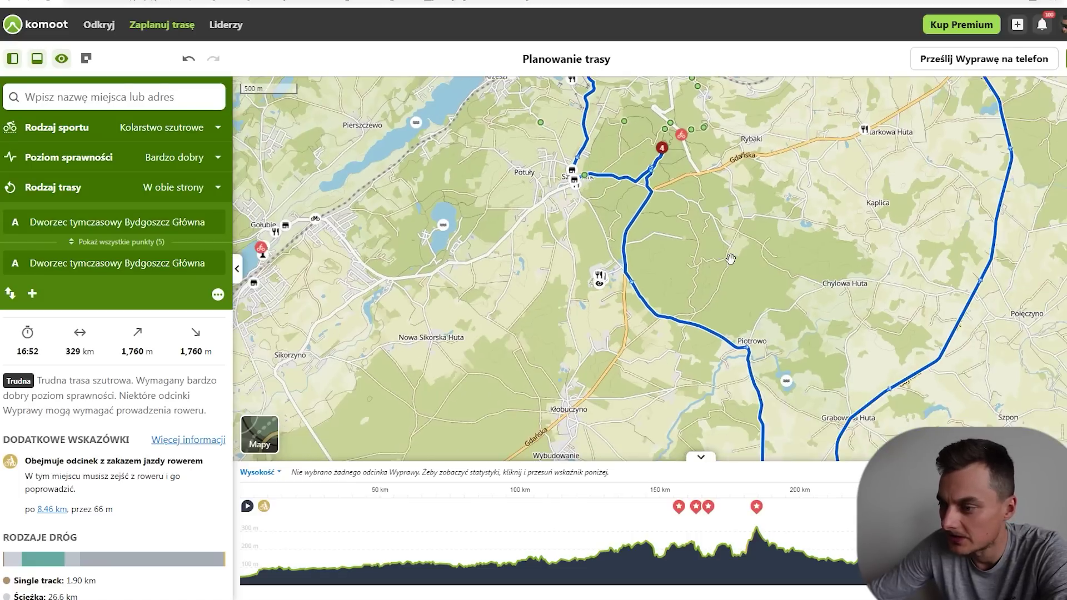
drag(913, 294, 852, 150)
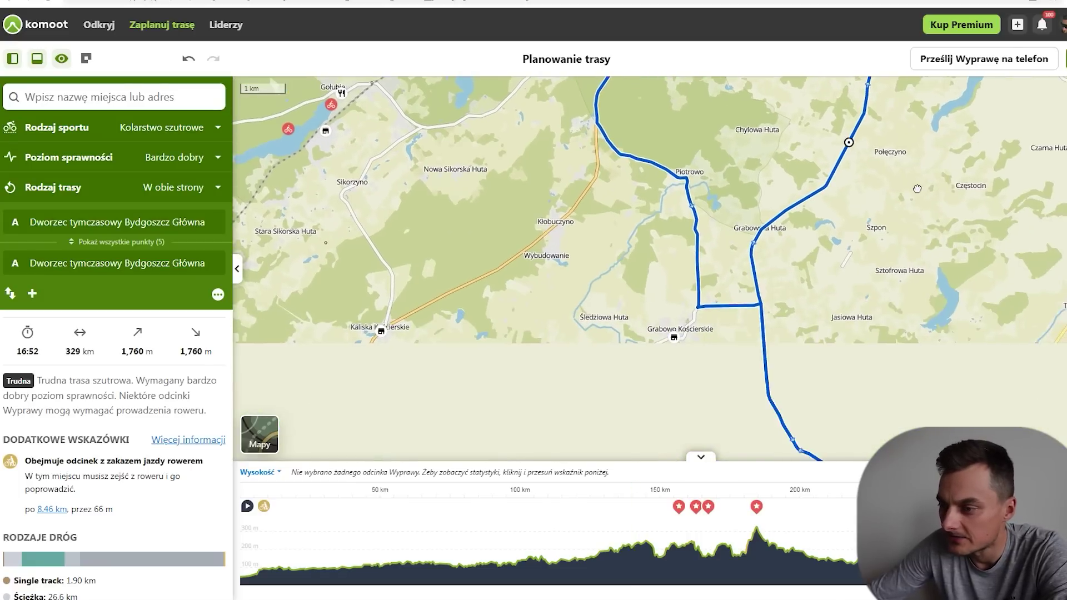
drag(901, 338, 833, 214)
drag(880, 271, 835, 201)
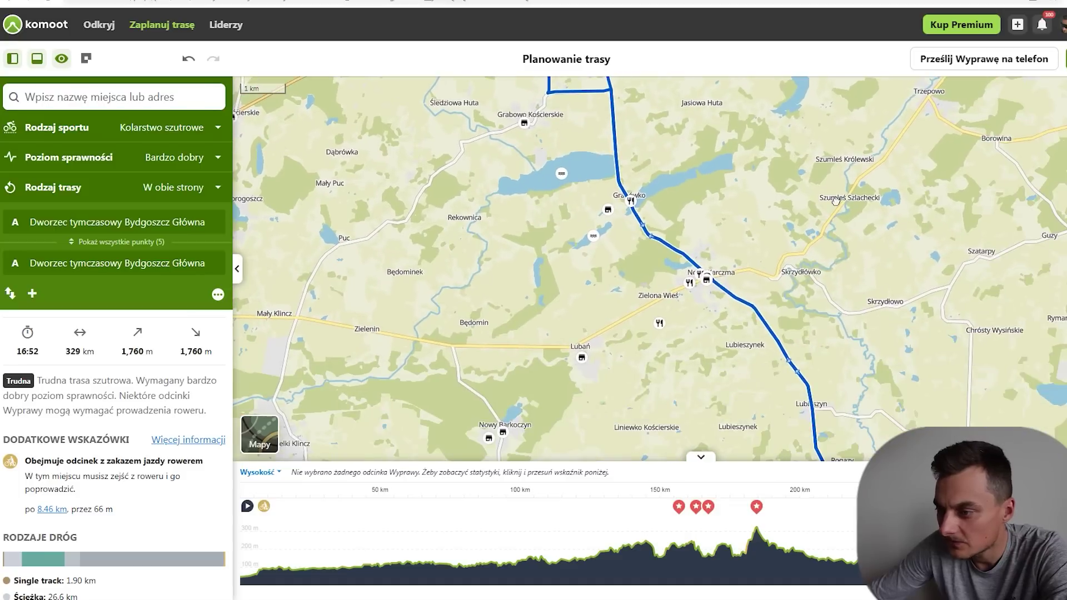
drag(872, 271, 836, 188)
scroll(843, 214, down, 1)
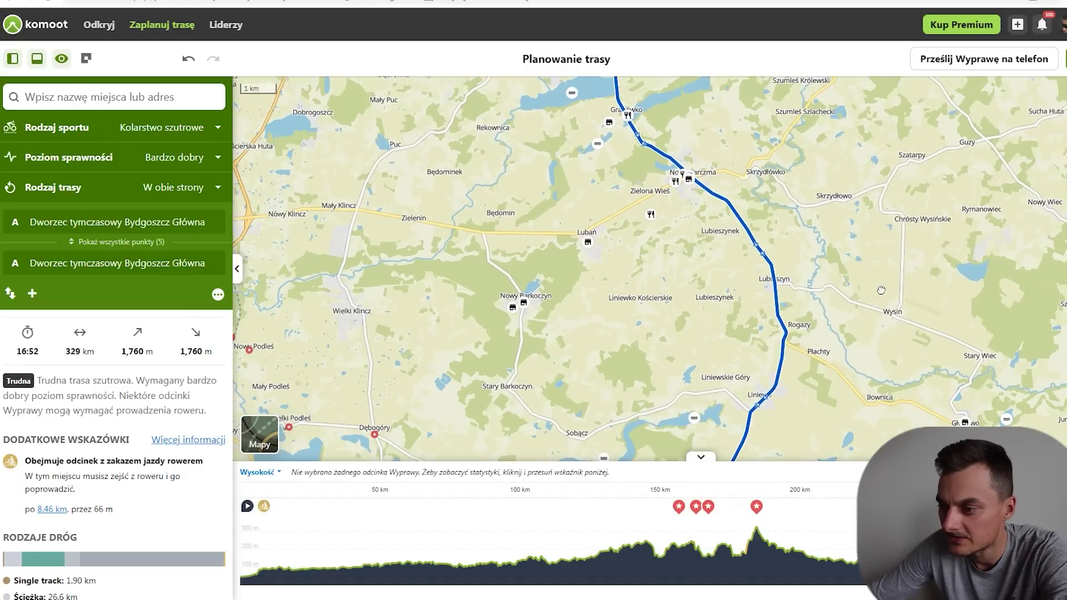
drag(879, 297, 864, 190)
drag(914, 323, 882, 208)
drag(840, 339, 923, 181)
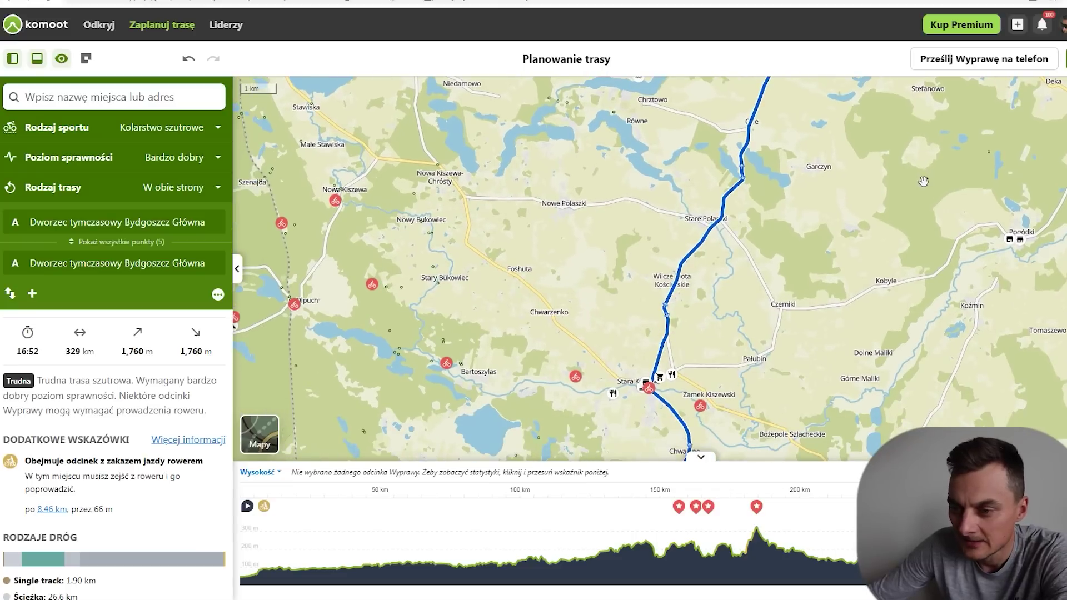
- Add the trail junction beside the railway line west of Koparzyny to the route as a waypoint
drag(530, 324, 615, 249)
scroll(633, 264, up, 3)
drag(906, 350, 828, 222)
scroll(828, 221, down, 2)
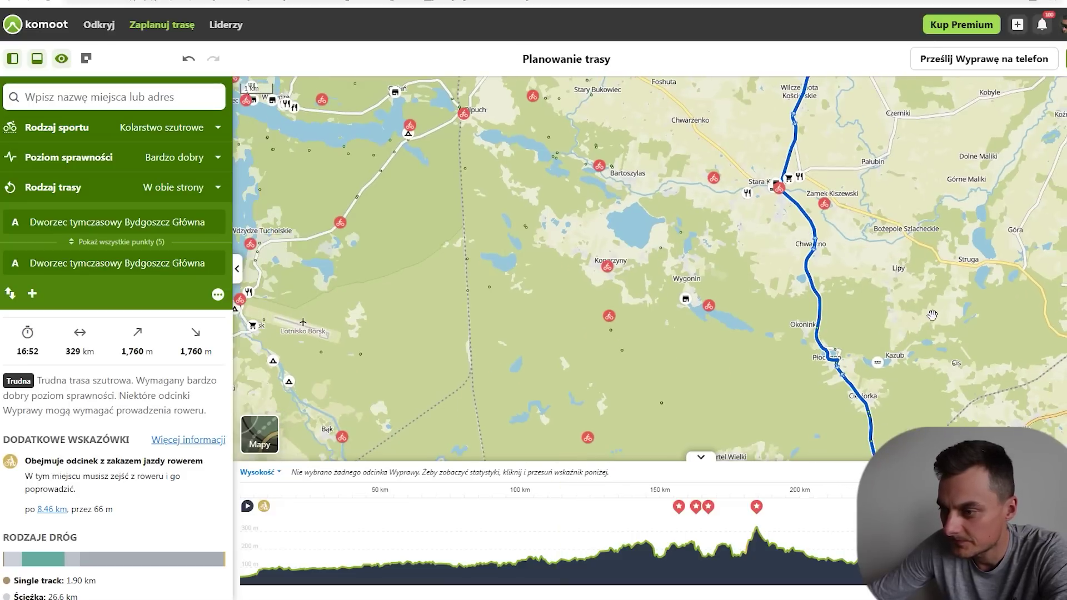
drag(754, 383, 769, 276)
scroll(731, 281, up, 2)
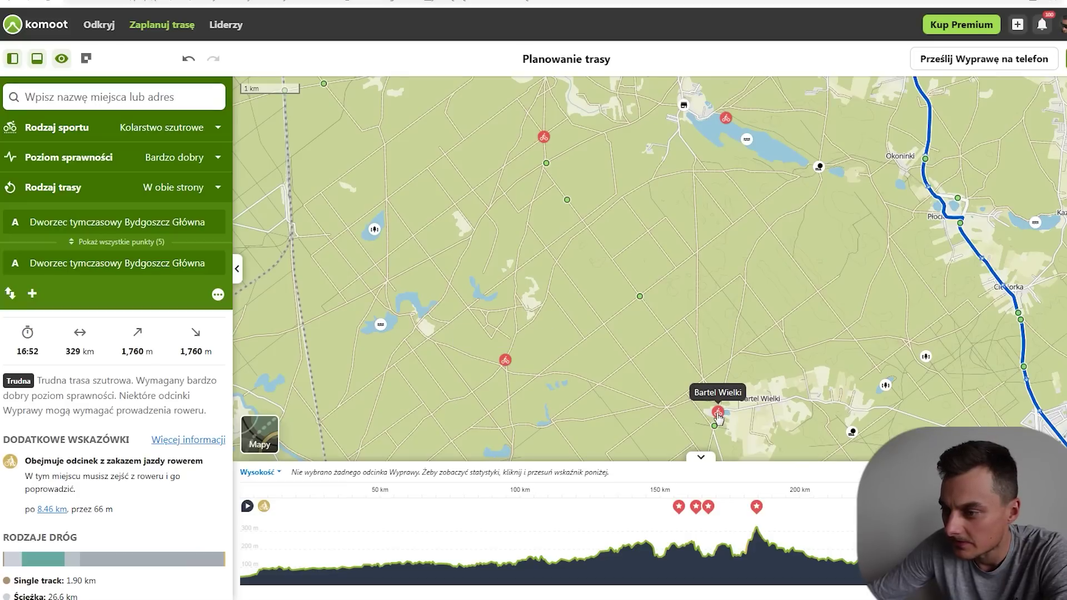
drag(656, 267, 667, 339)
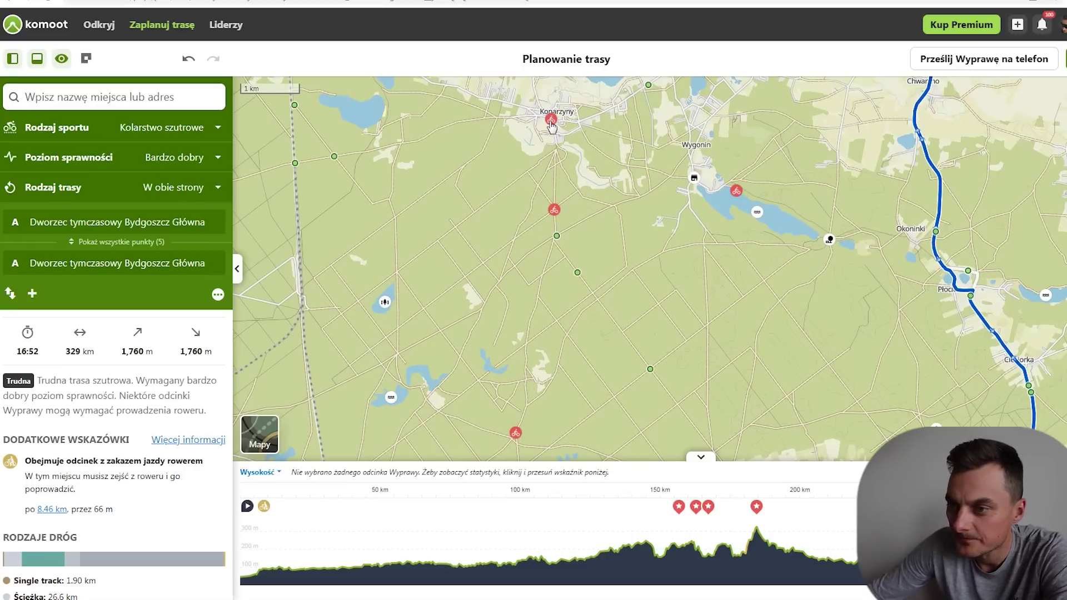
drag(336, 160, 395, 291)
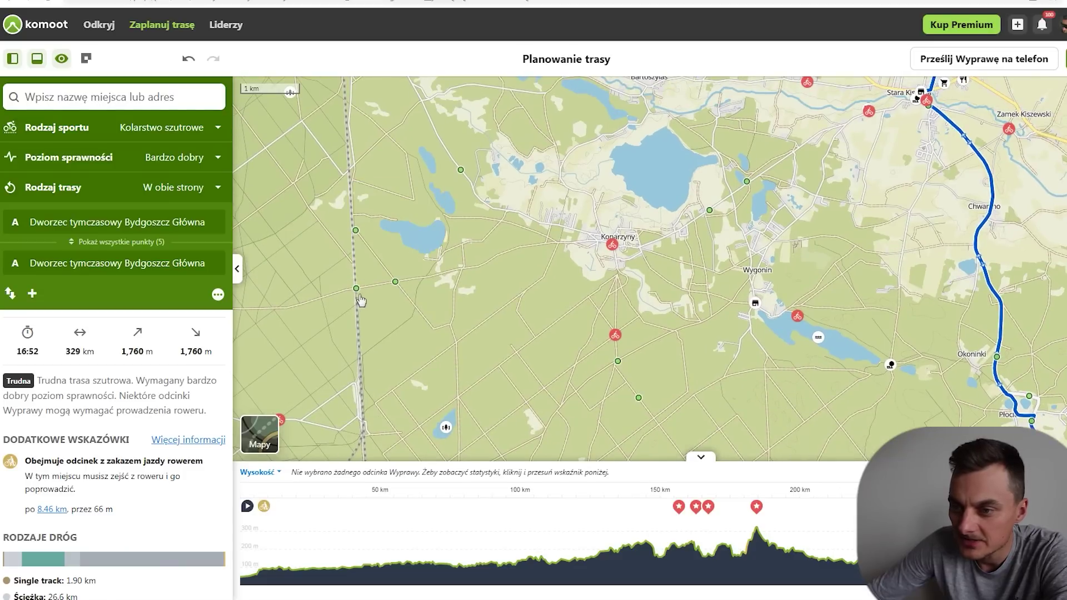
mouse_move(356, 290)
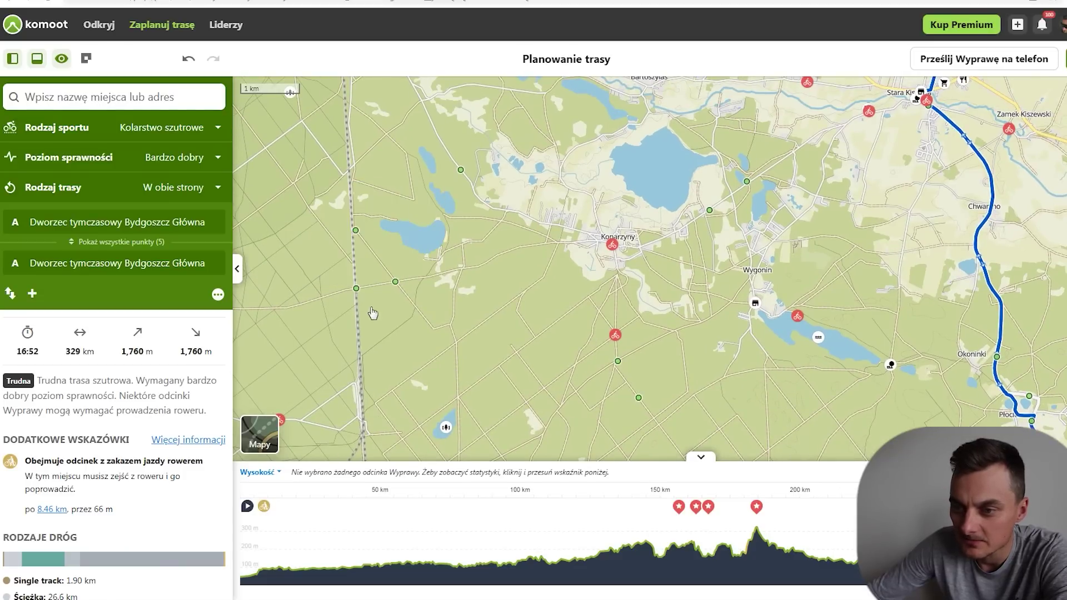
click(357, 292)
click(365, 232)
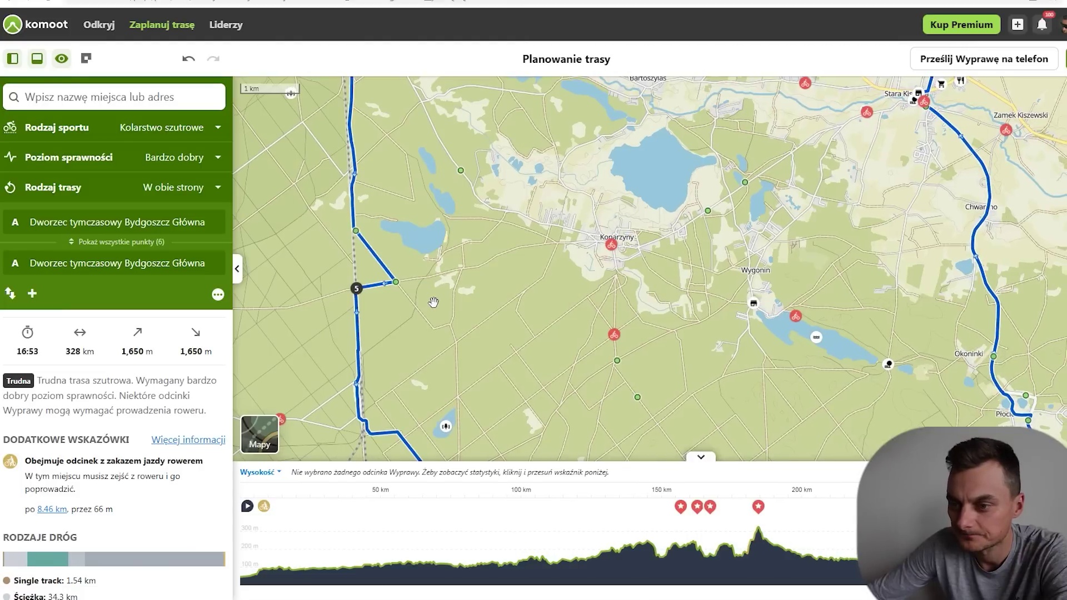
- Examine the return route south past Czarna Woda and the campsites, shops and highlights around Zalew Koronowski
scroll(455, 302, down, 3)
drag(524, 316, 514, 86)
scroll(493, 222, down, 3)
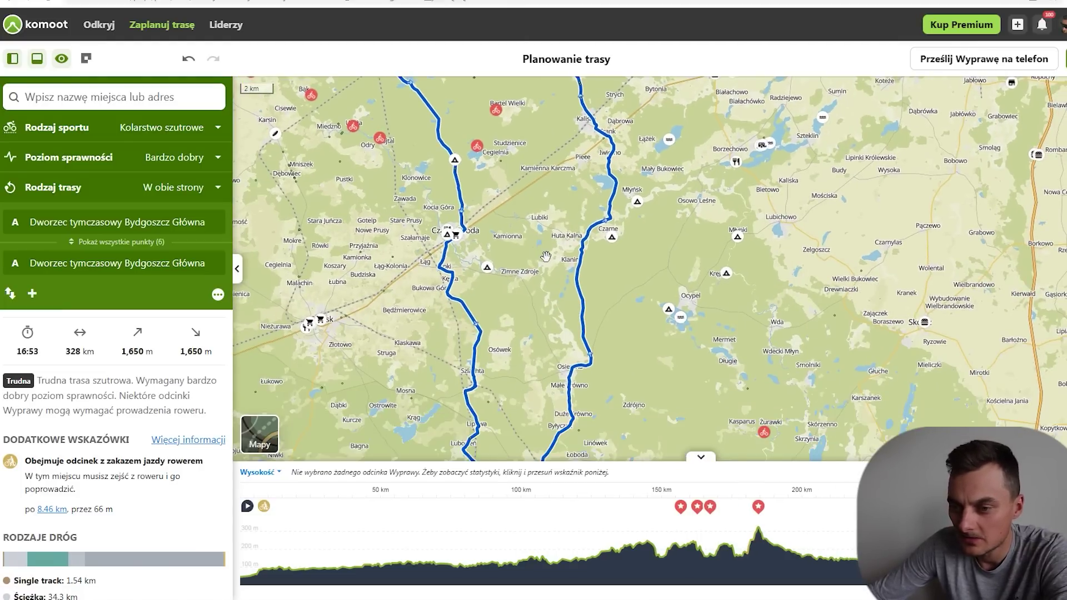
scroll(542, 242, down, 3)
drag(652, 275, 652, 258)
scroll(652, 259, down, 1)
drag(618, 357, 657, 153)
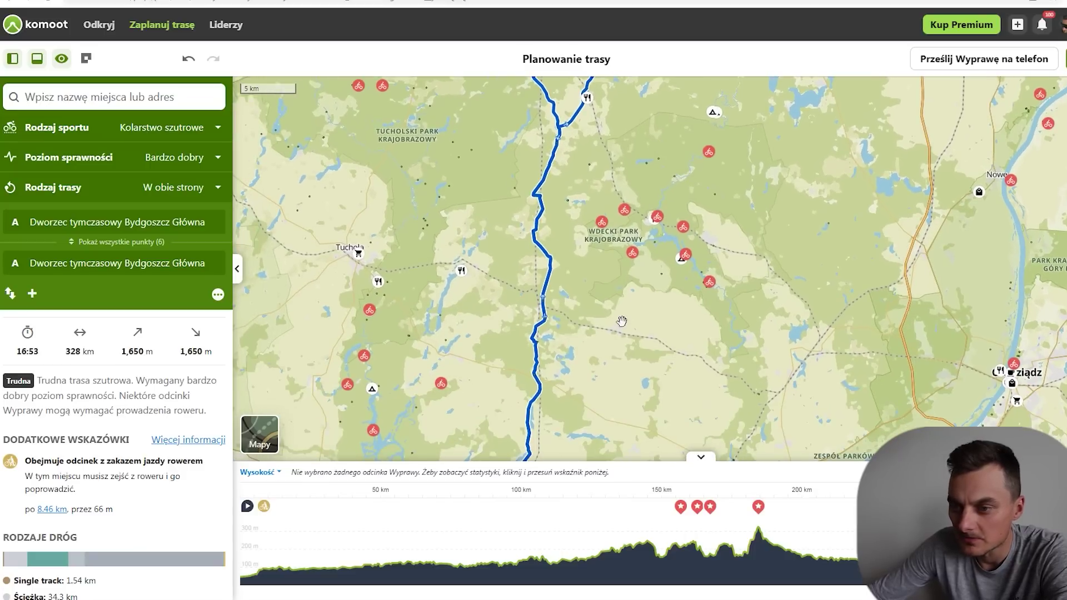
drag(457, 338, 467, 321)
scroll(481, 264, up, 2)
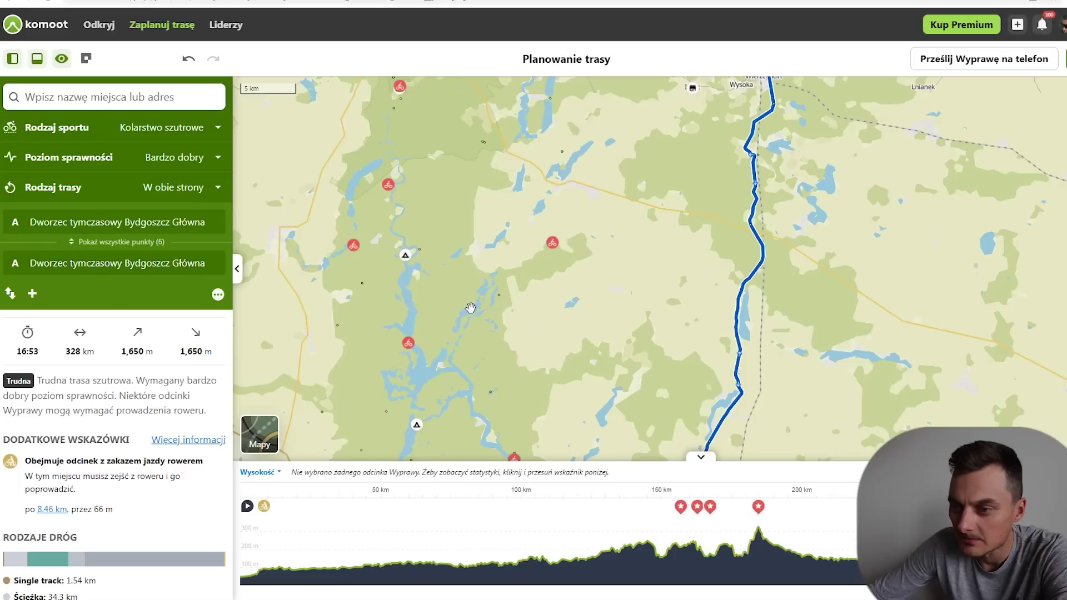
drag(481, 264, 535, 190)
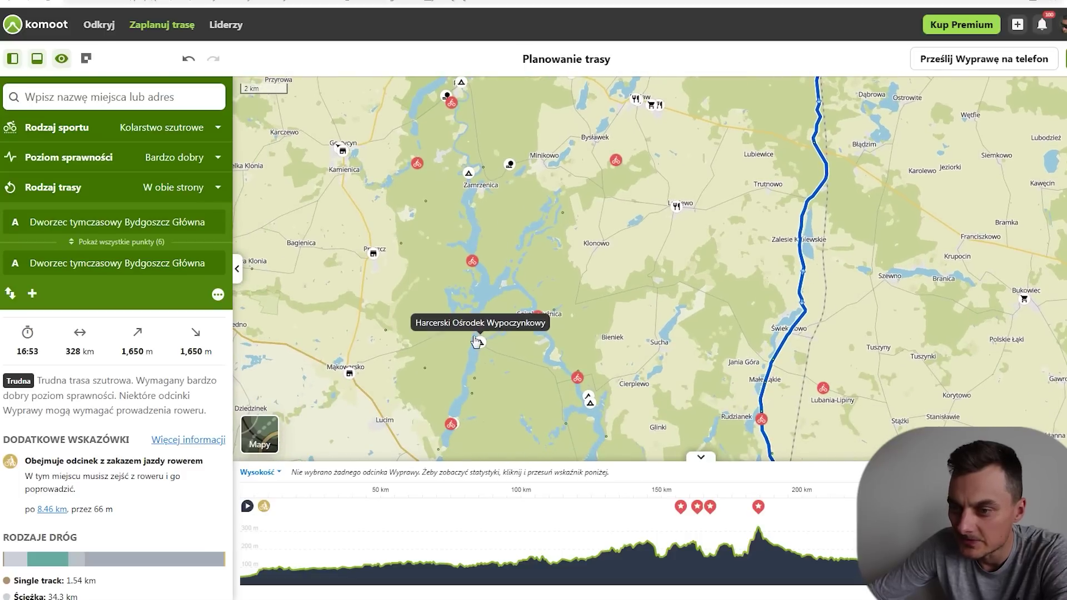
mouse_move(378, 260)
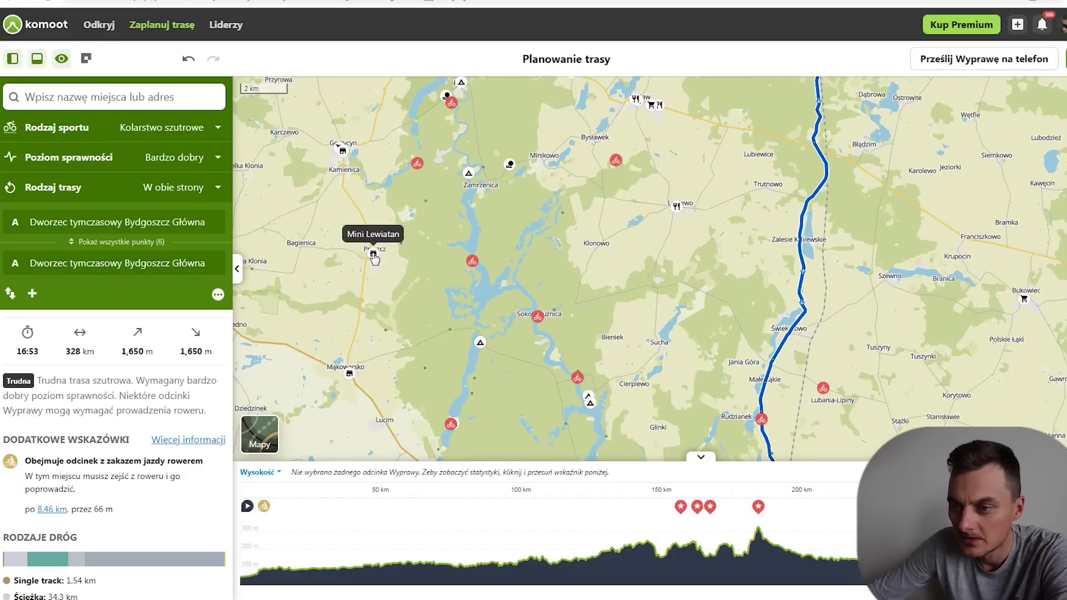
- Add the trail junction southwest of Zamrzenica and the "Dawny most kolejowy" highlight to the route
scroll(428, 275, up, 2)
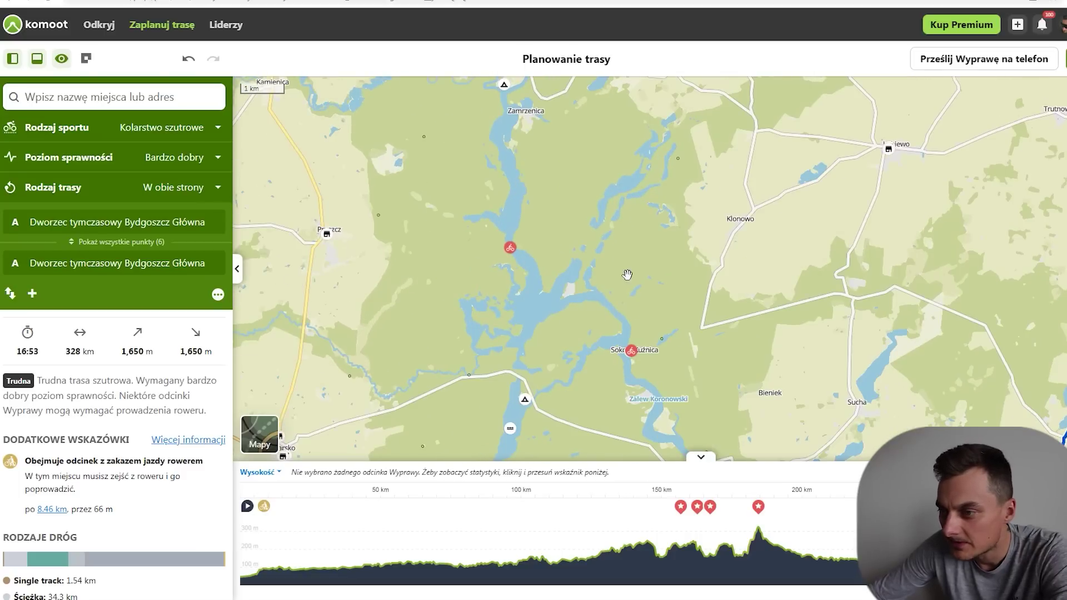
scroll(632, 222, up, 1)
drag(632, 222, 617, 310)
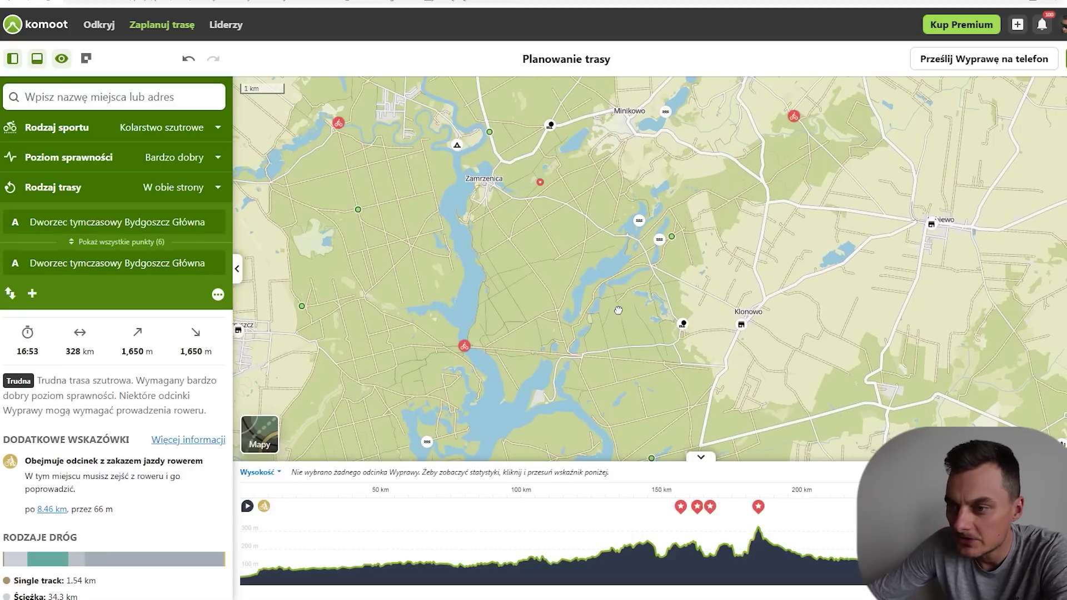
click(359, 212)
click(364, 146)
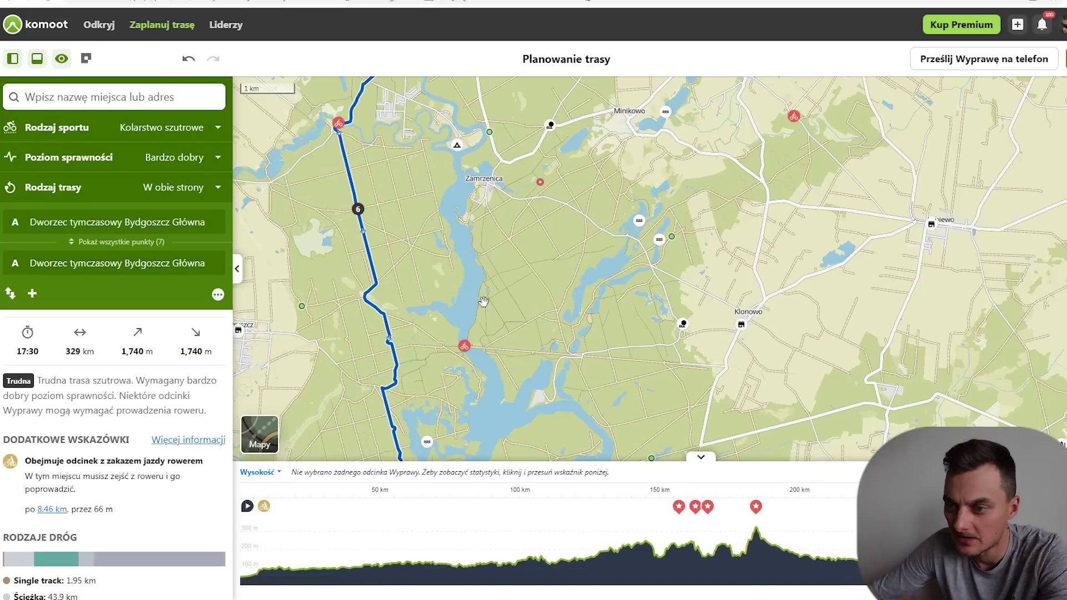
click(465, 348)
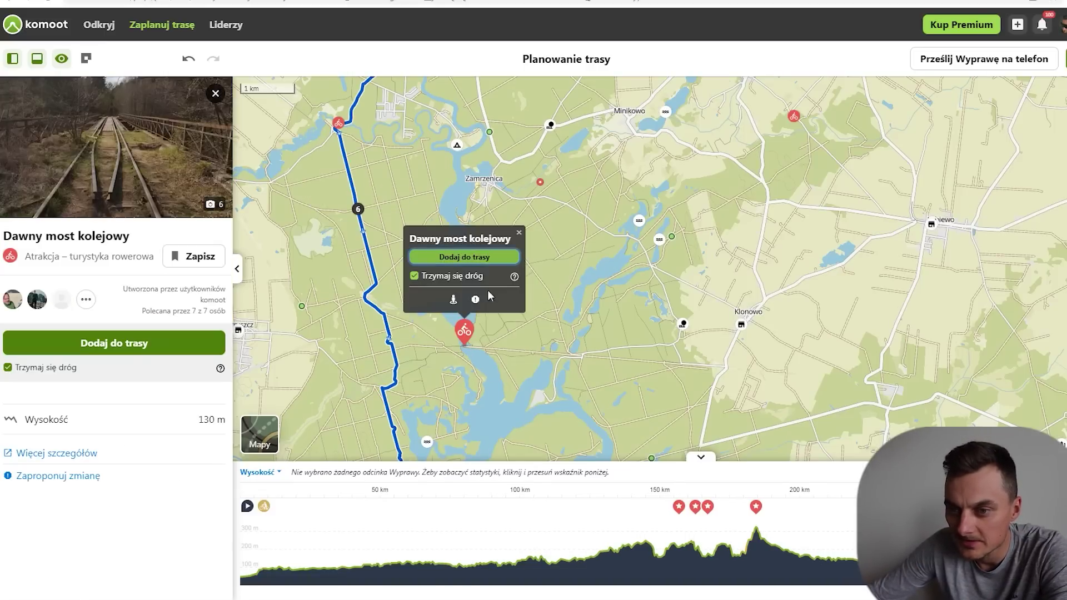
click(466, 257)
- Examine the route along the west side of Zalew Koronowski and through Koronowo, with its shops and cycling highlights
drag(613, 378, 590, 162)
drag(643, 399, 603, 247)
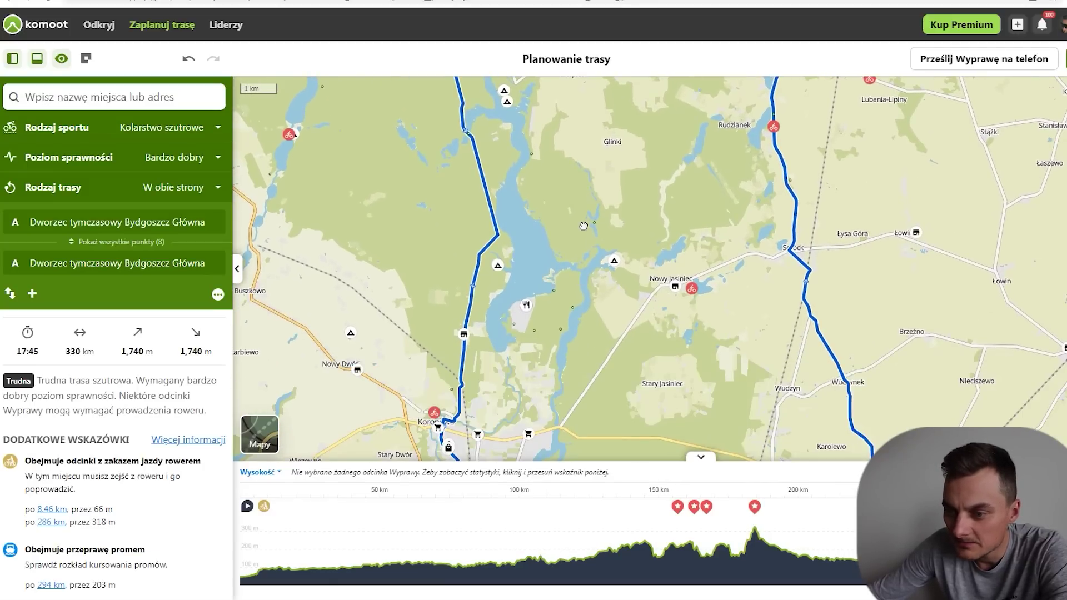
drag(575, 327, 586, 210)
drag(540, 283, 536, 259)
scroll(494, 296, up, 3)
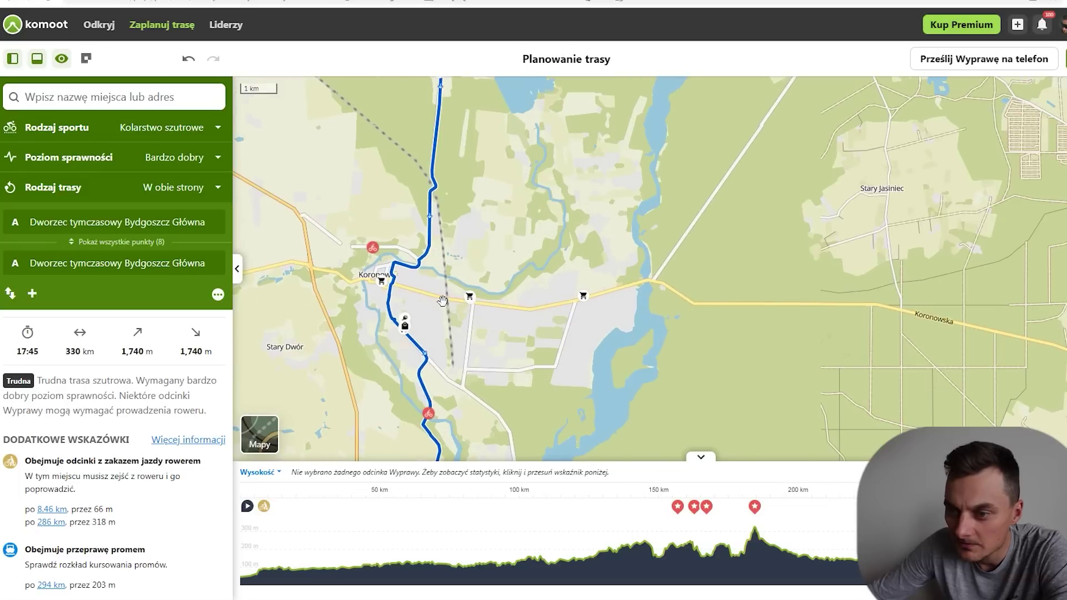
scroll(442, 301, up, 3)
scroll(503, 265, down, 3)
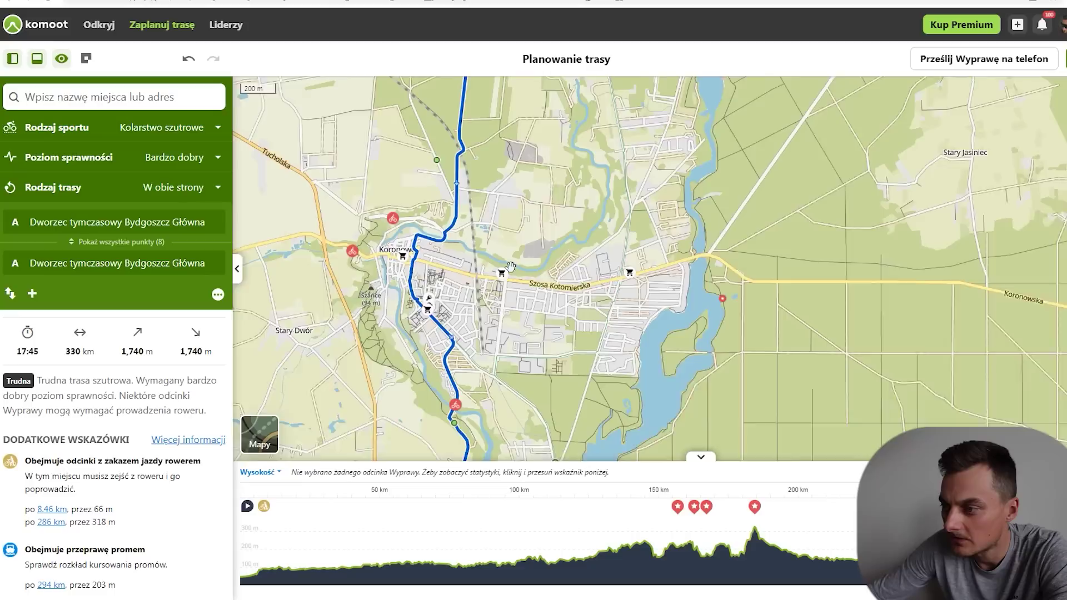
- Examine the highlight and forest trails east of Koronowo, and both legs of the route north to Wdzydzki Park Krajobrazowy
mouse_move(675, 296)
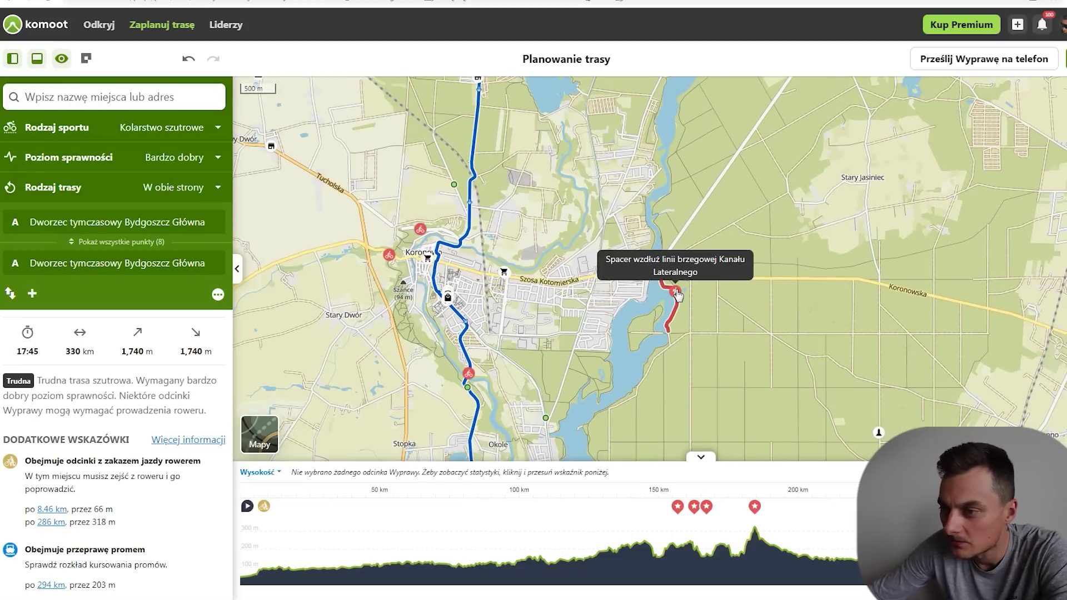
drag(753, 328, 714, 228)
mouse_move(509, 327)
drag(691, 325, 652, 215)
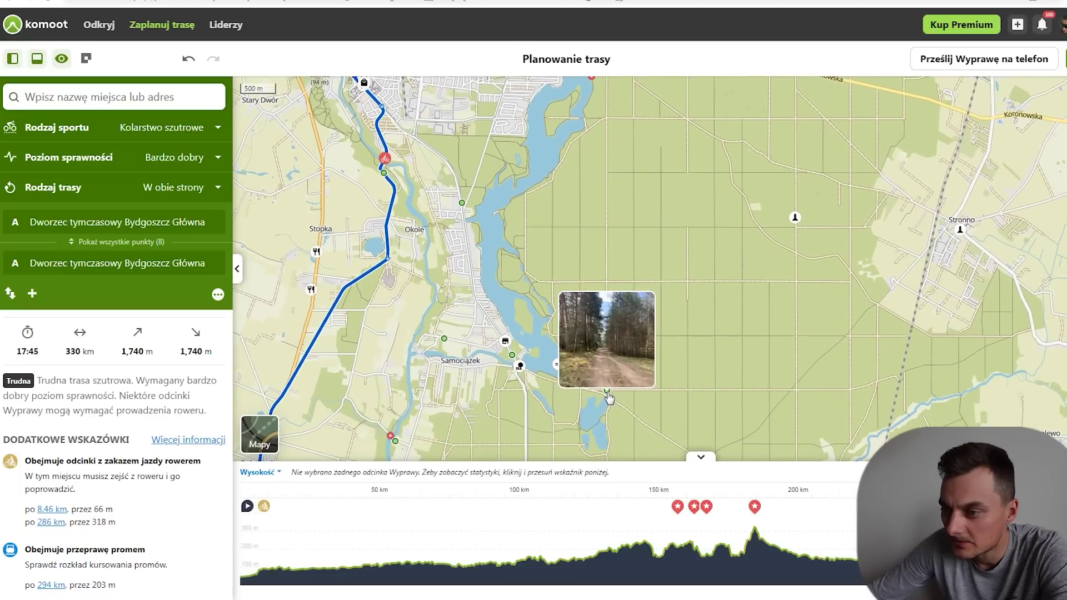
drag(709, 133, 681, 290)
scroll(681, 290, down, 5)
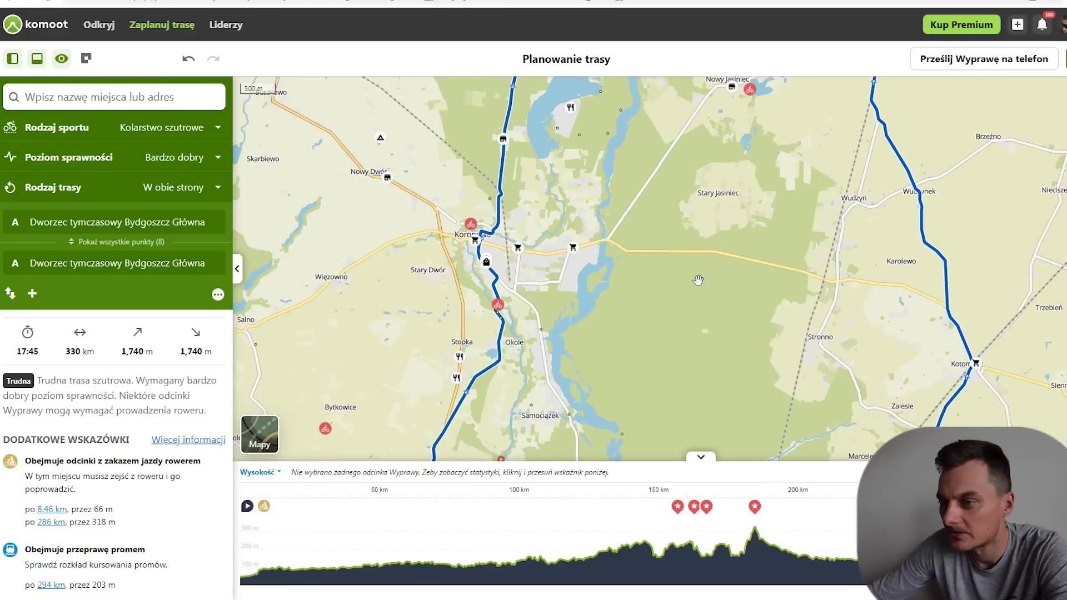
scroll(698, 287, down, 2)
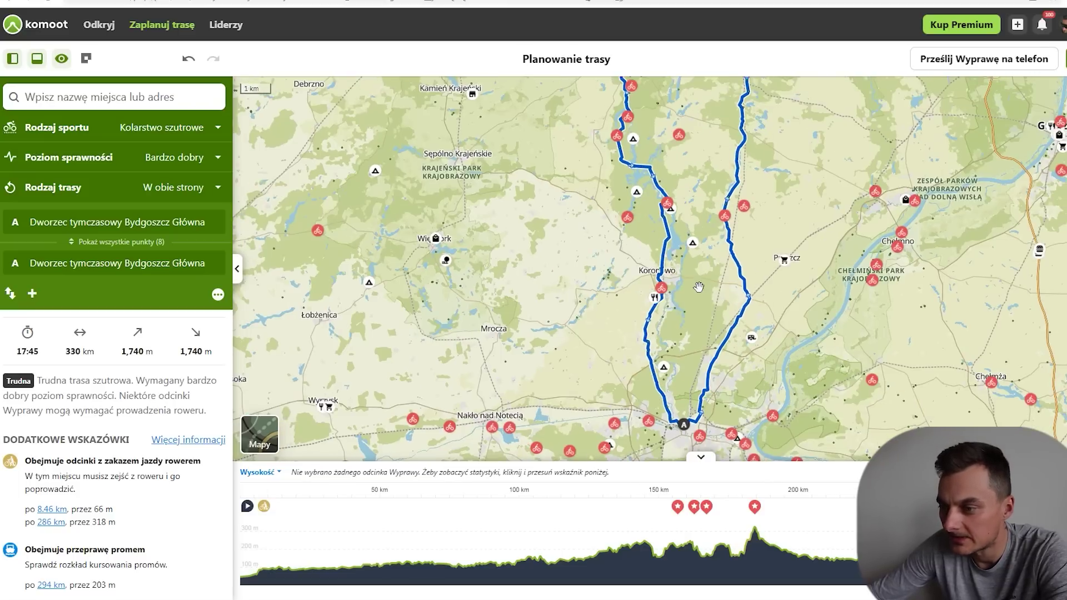
drag(782, 217, 774, 392)
drag(845, 275, 795, 417)
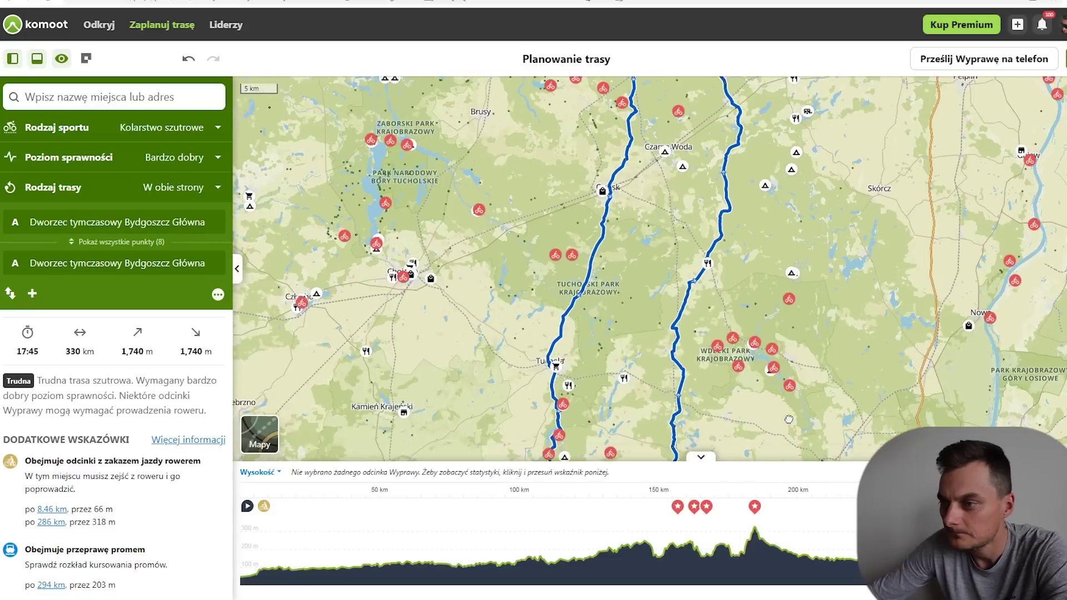
drag(795, 313, 710, 462)
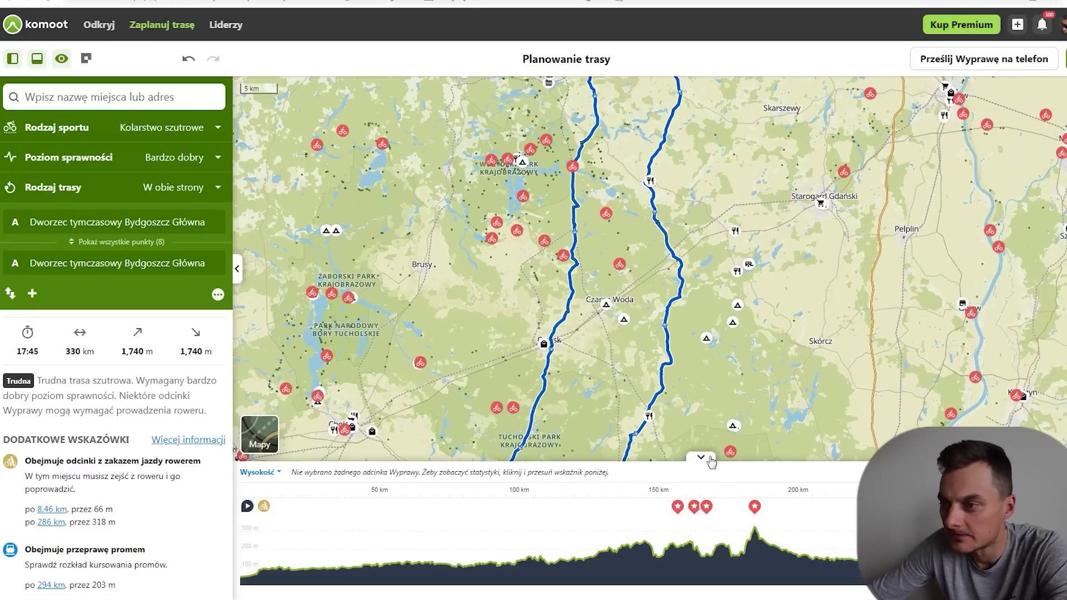
scroll(486, 245, up, 2)
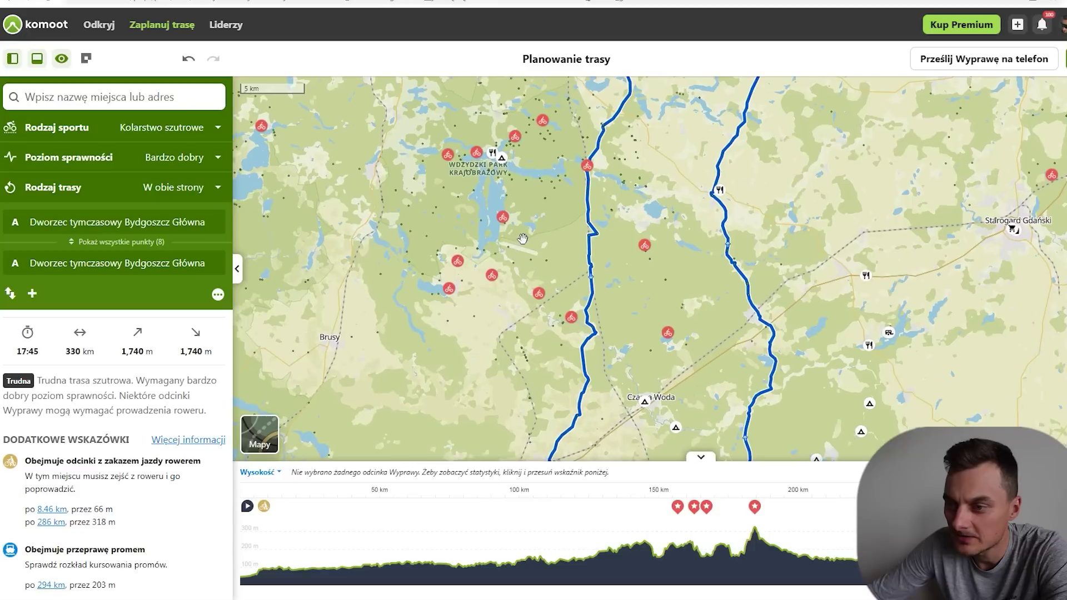
- Read the tour's breakdown of road types and surface types
scroll(144, 373, down, 8)
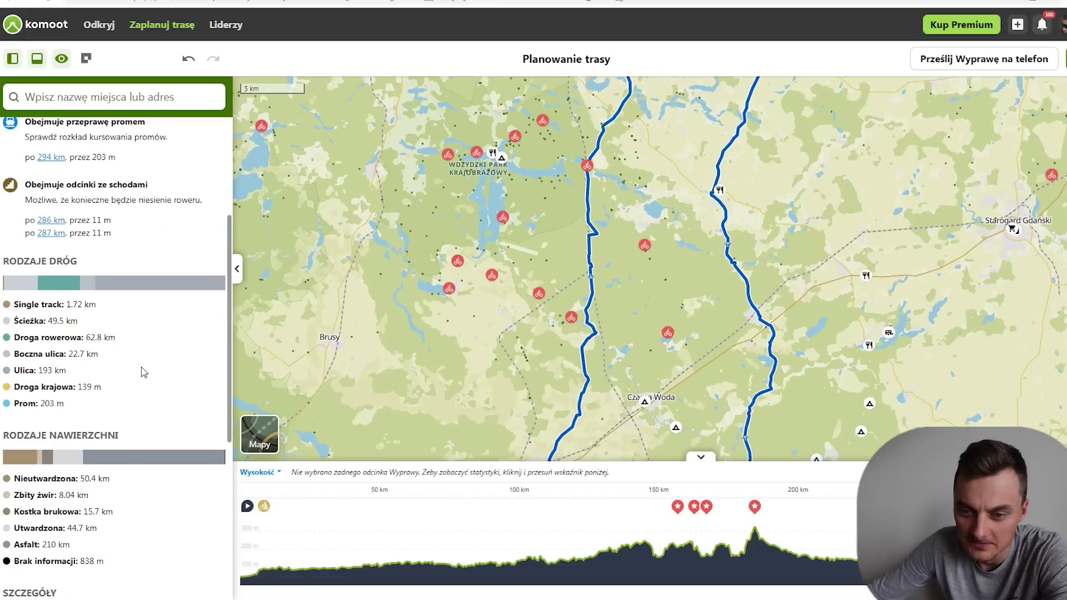
mouse_move(155, 464)
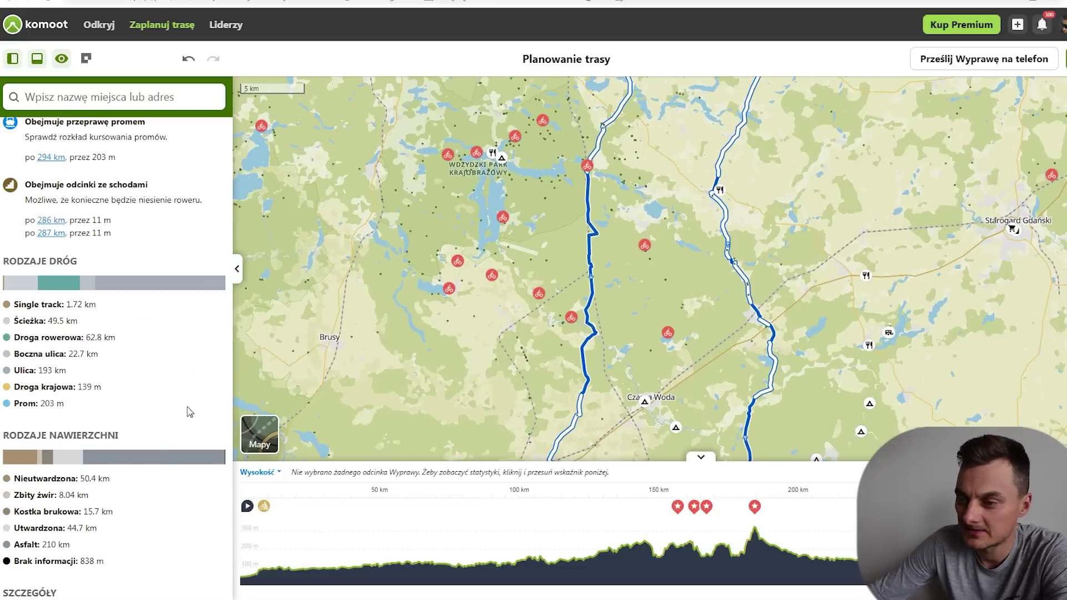
scroll(362, 273, down, 2)
- Try adding the photographed trail point southwest of Bartel Wielki to the route as a waypoint
scroll(359, 272, down, 3)
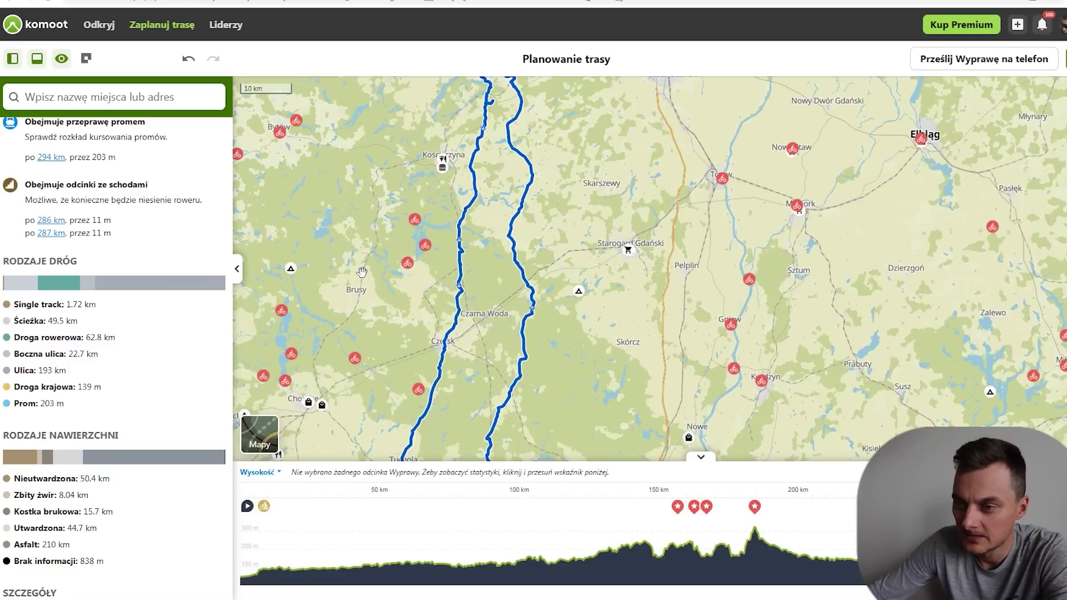
drag(351, 273, 395, 214)
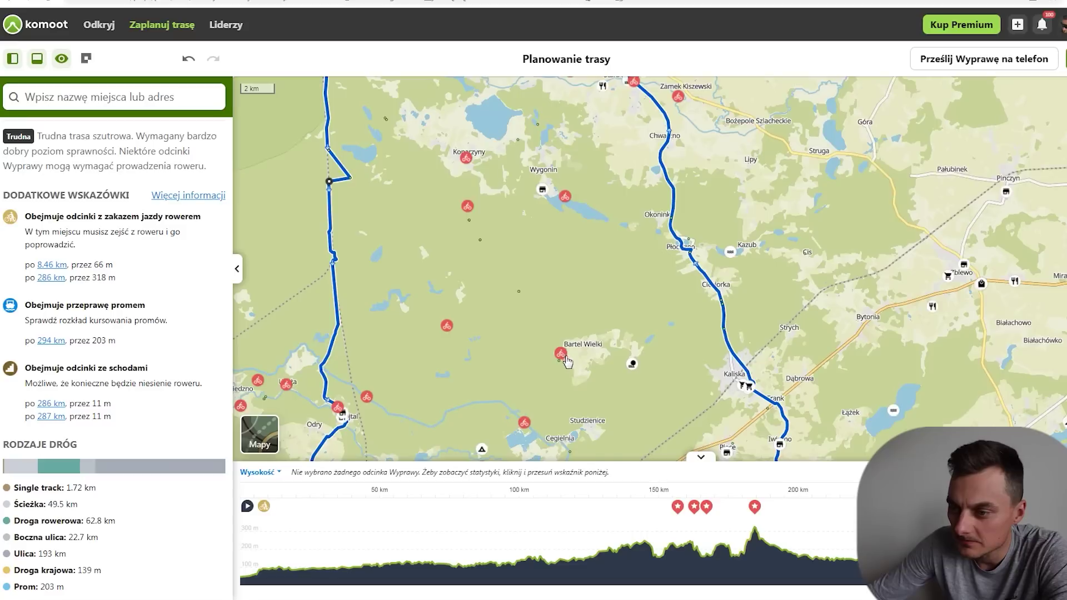
scroll(559, 356, up, 3)
mouse_move(555, 371)
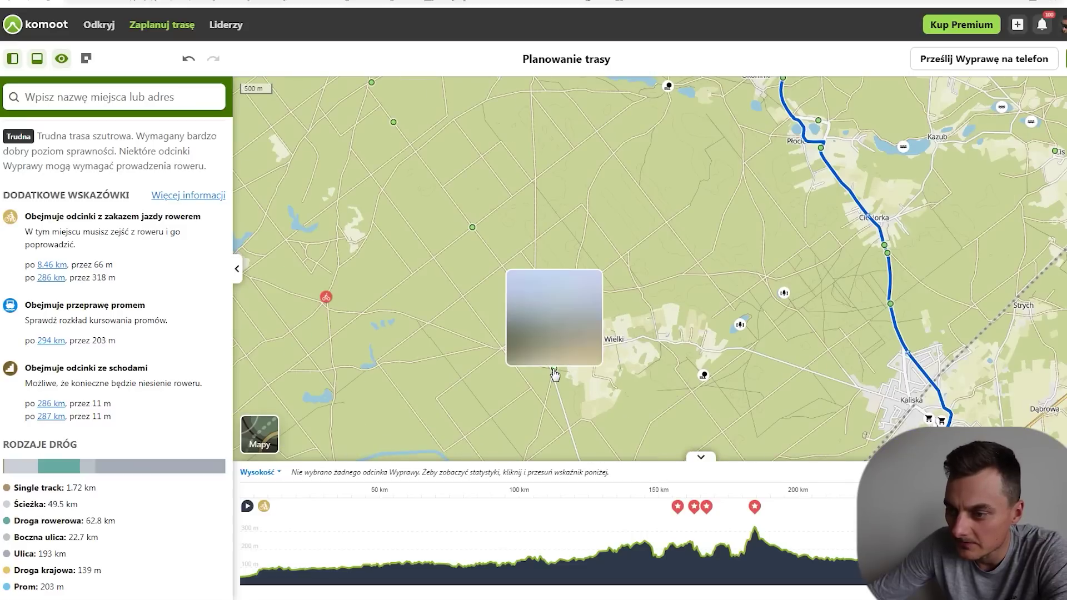
click(555, 372)
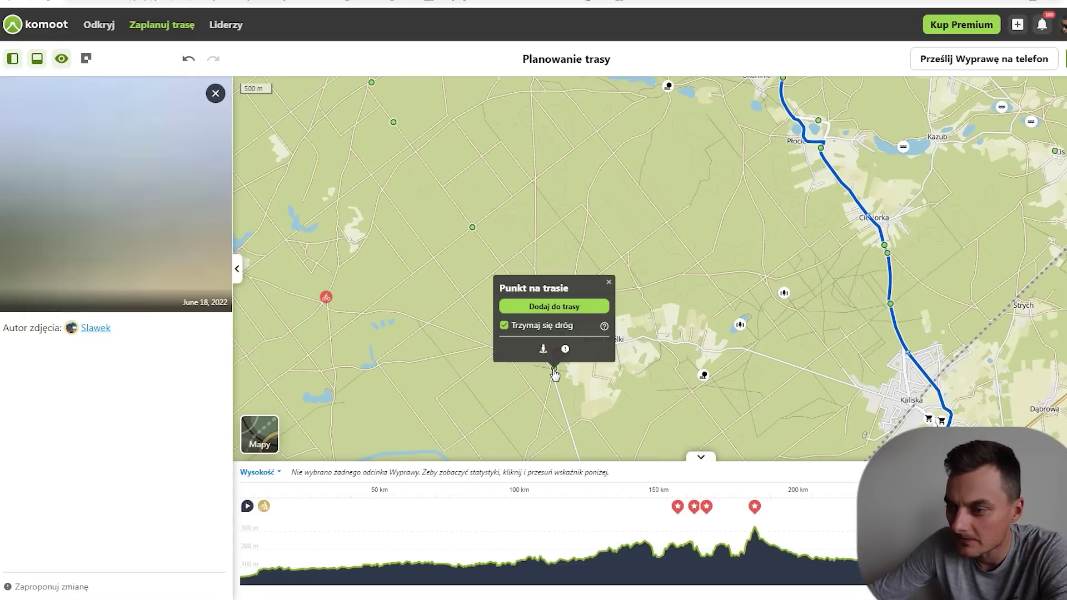
click(554, 307)
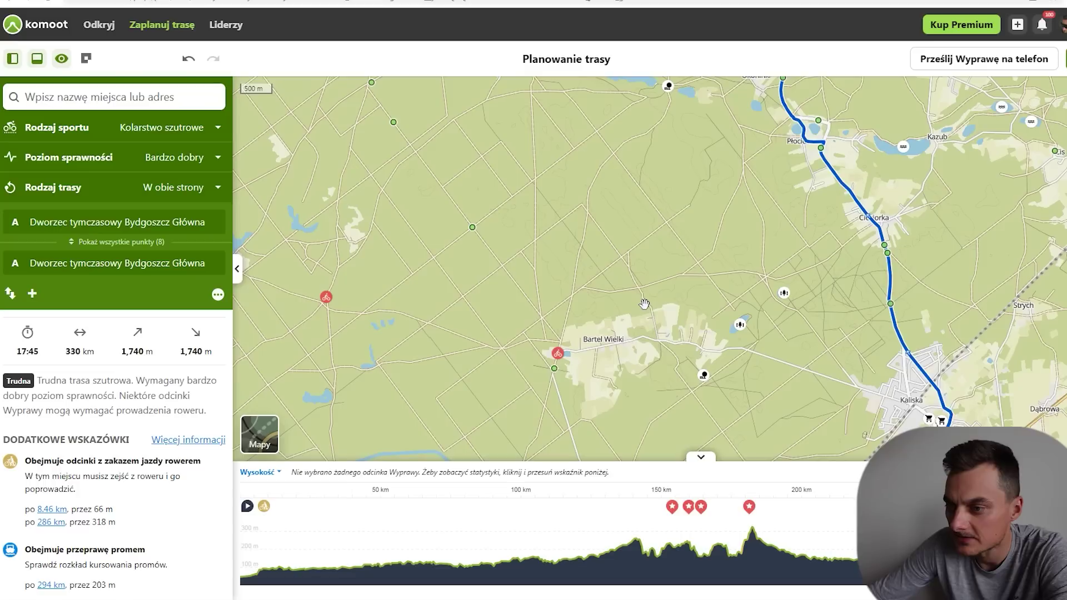
- Check the rerouted leg north past Bartoszylas towards Wieżyca, and undo the waypoint near Bartel Wielki
scroll(644, 278, down, 1)
drag(645, 207, 659, 346)
drag(683, 239, 701, 362)
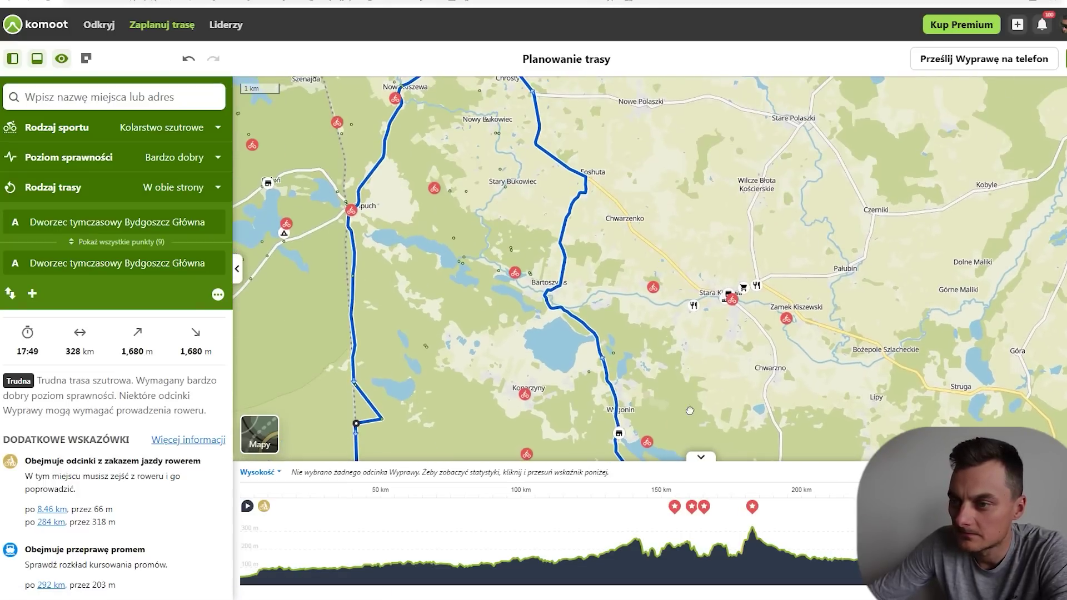
drag(661, 264, 690, 410)
scroll(648, 251, down, 1)
drag(625, 134, 583, 381)
scroll(622, 243, down, 1)
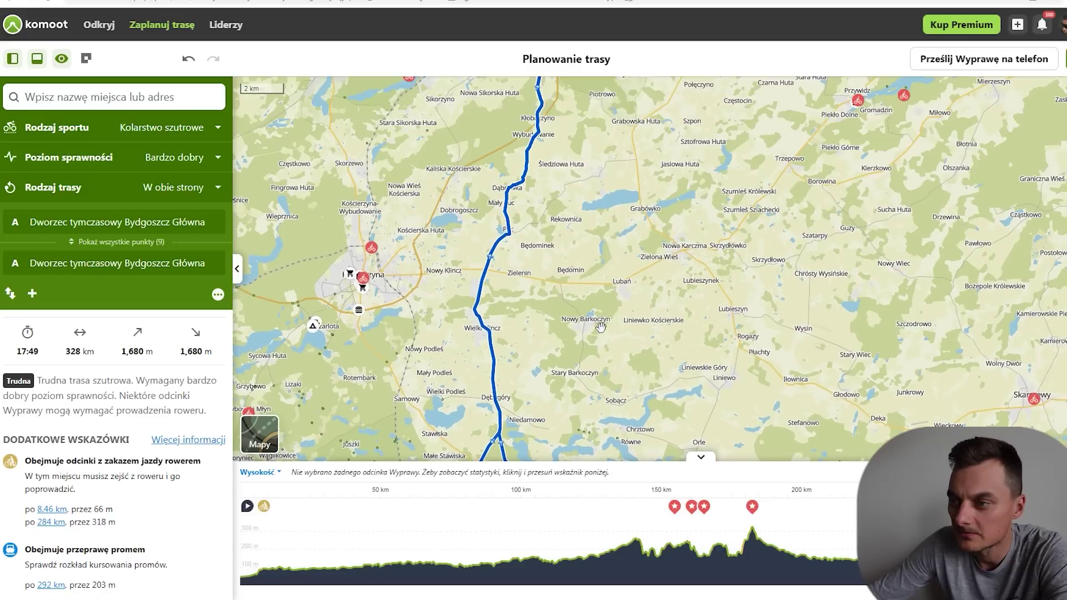
scroll(601, 327, down, 1)
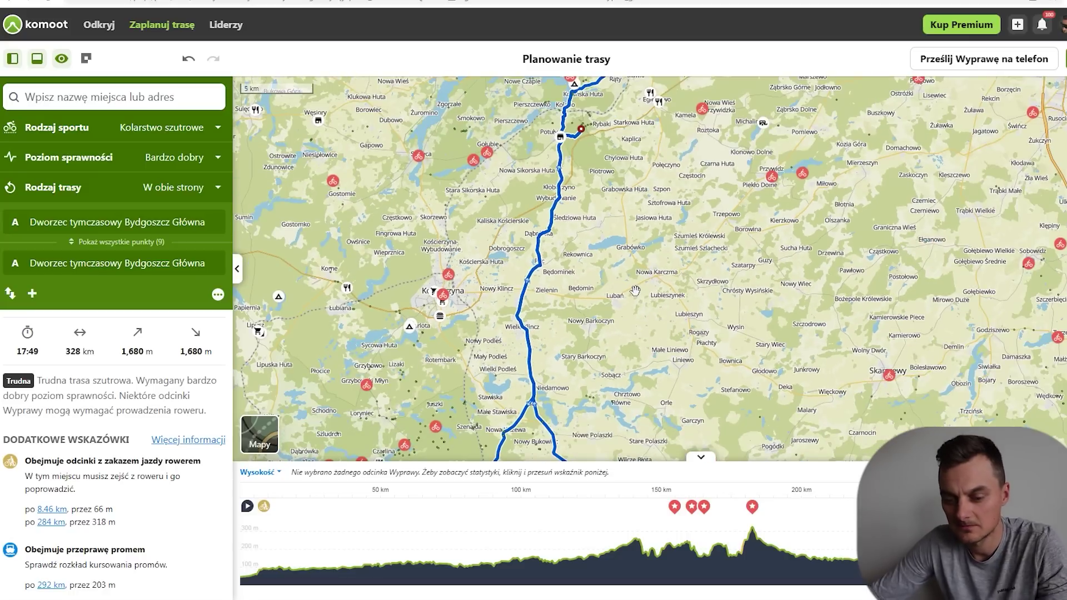
key(ctrl+z)
key(ctrl+z)
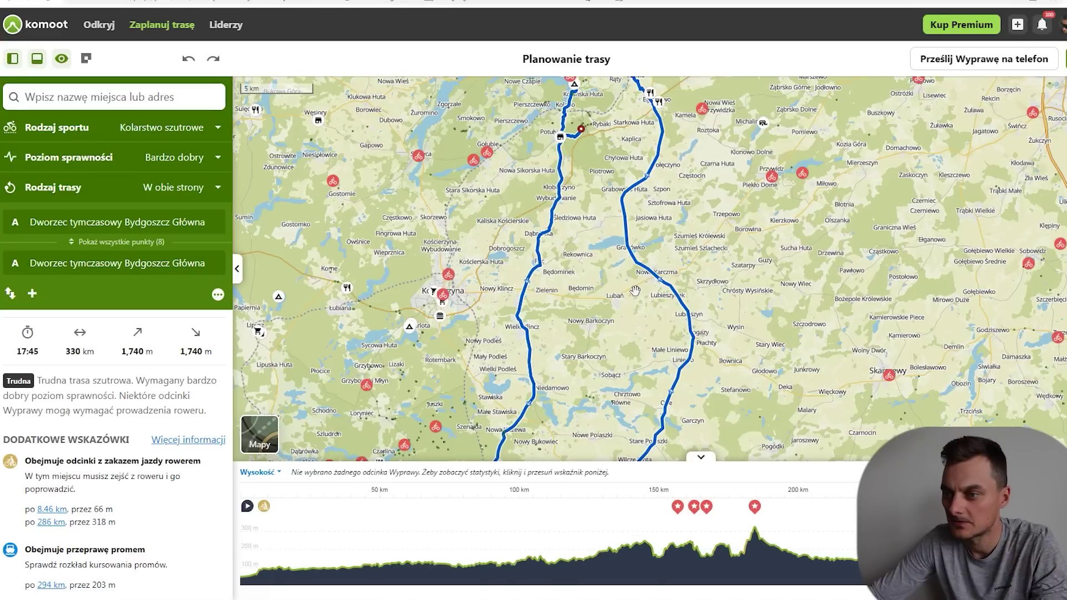
- Add a waypoint at the sharp road bend northwest of the Szczyt Wieżyca reserve, ahead of the summit stop
scroll(584, 139, up, 2)
drag(582, 133, 578, 277)
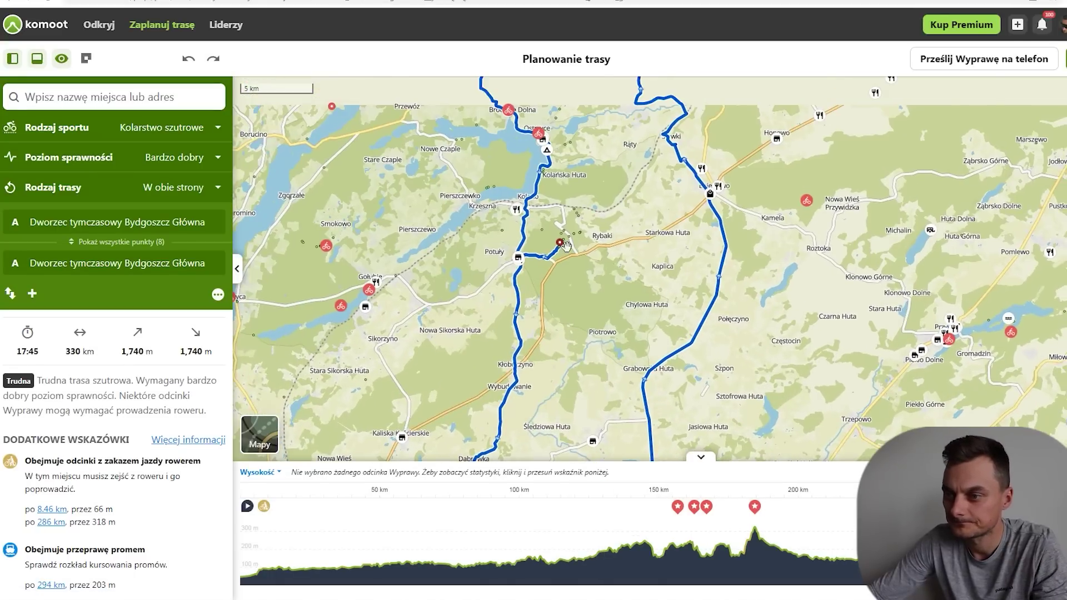
scroll(569, 230, up, 3)
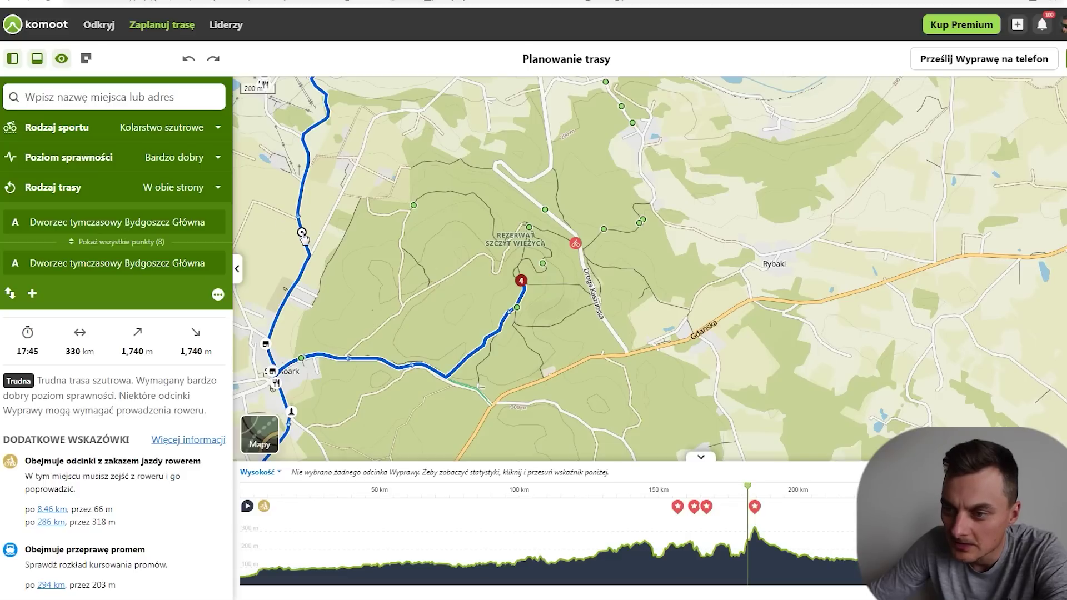
click(495, 168)
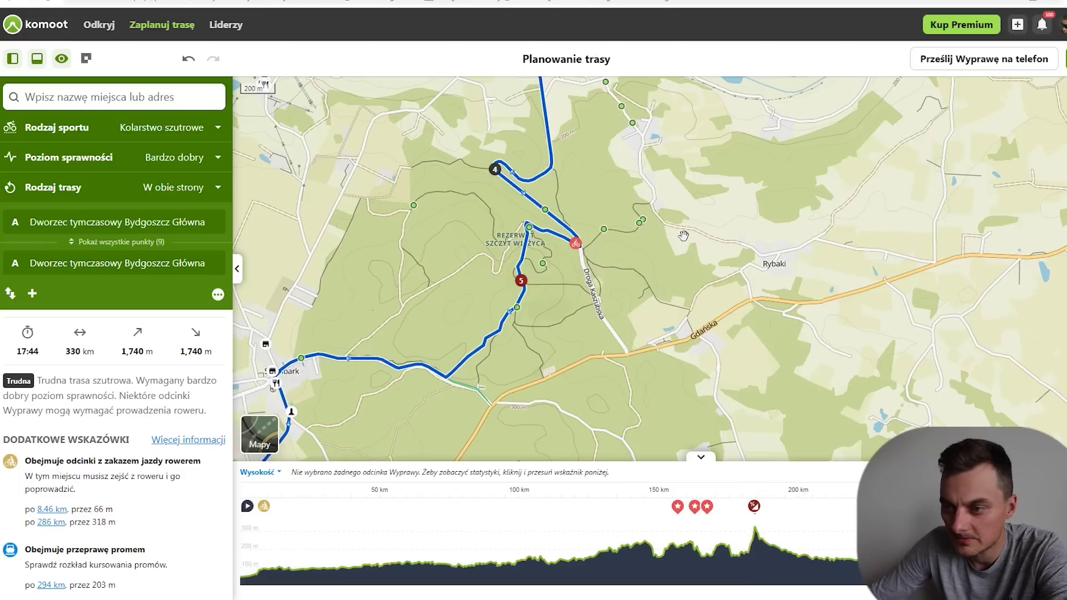
- Examine the route around Jezioro Ostrzyckie, the trail photo southeast of Ostrzyce and the "Rezerwat Przyrody Ostrzycki Las" highlight
scroll(673, 245, down, 4)
drag(723, 154, 723, 295)
scroll(716, 183, down, 3)
drag(659, 125, 645, 224)
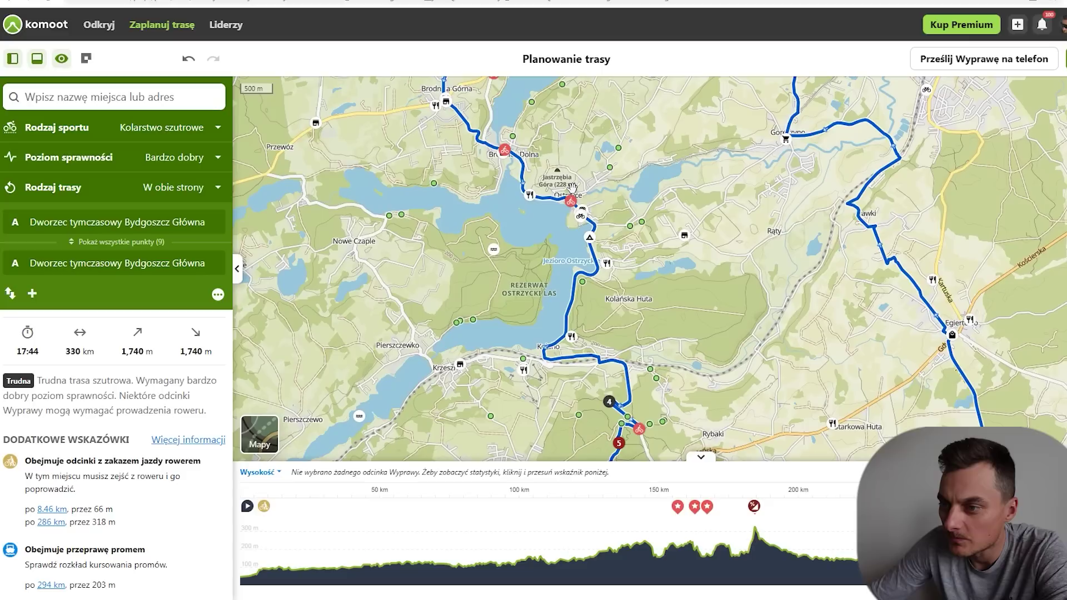
mouse_move(633, 231)
scroll(631, 228, up, 3)
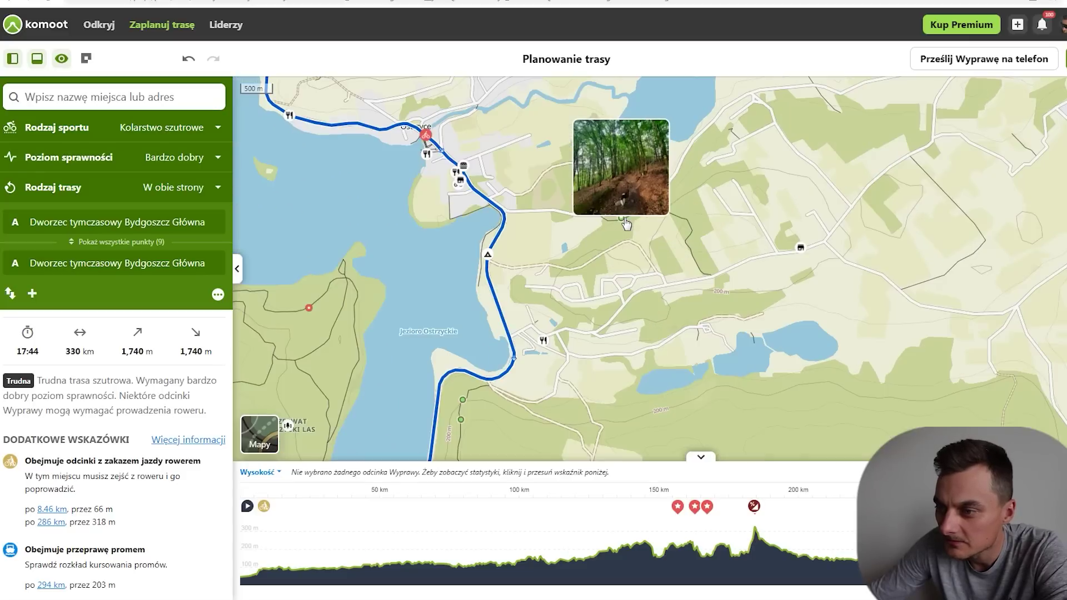
scroll(787, 255, down, 2)
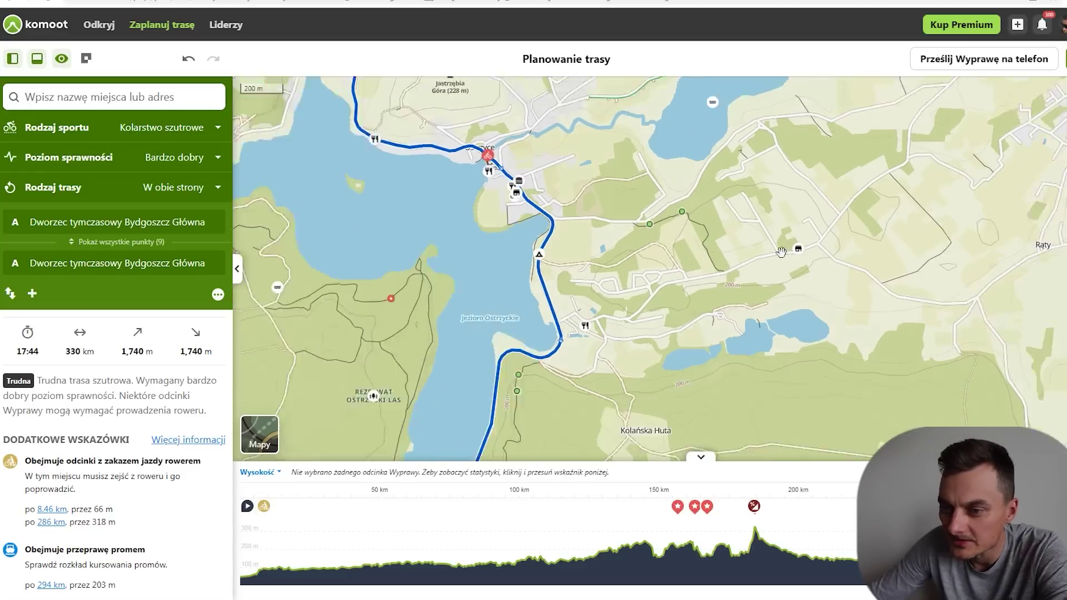
mouse_move(527, 286)
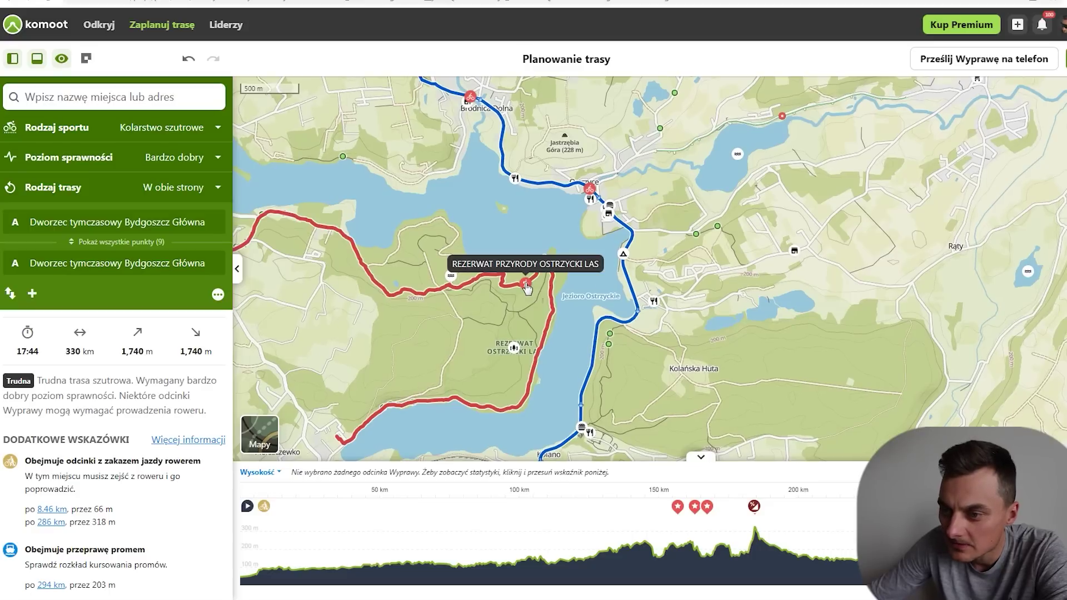
scroll(526, 287, down, 1)
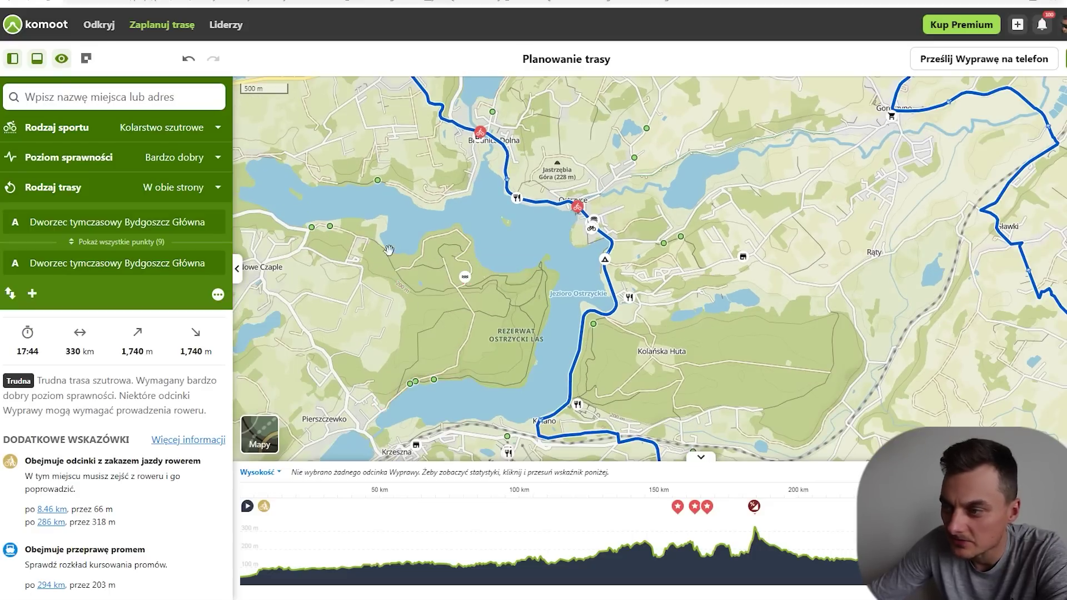
- Add the photographed trail point northeast of Nowe Czaple to the route as a waypoint
mouse_move(330, 232)
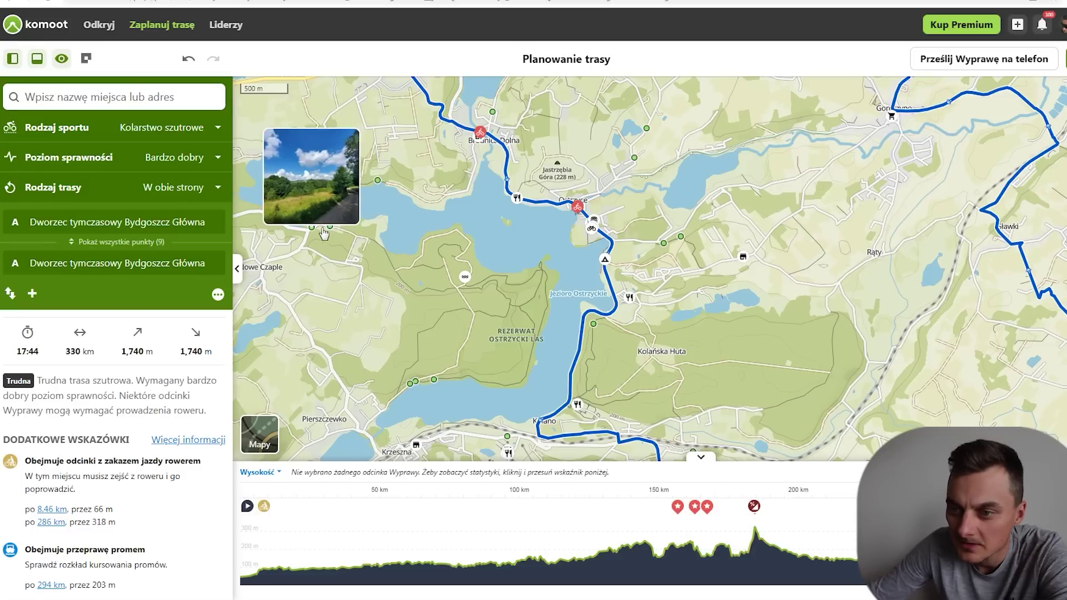
click(330, 227)
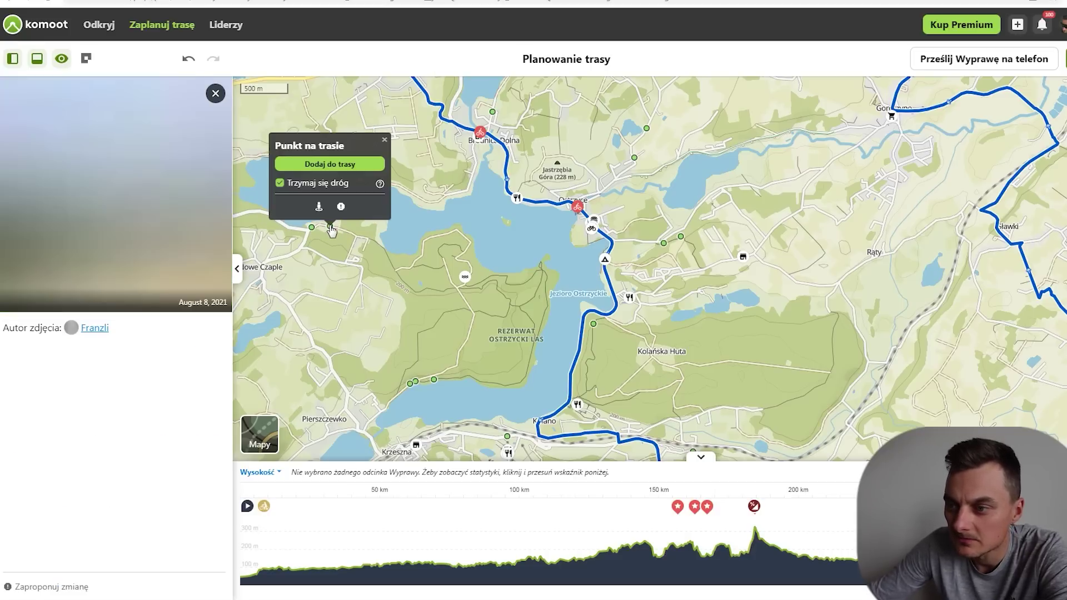
click(356, 164)
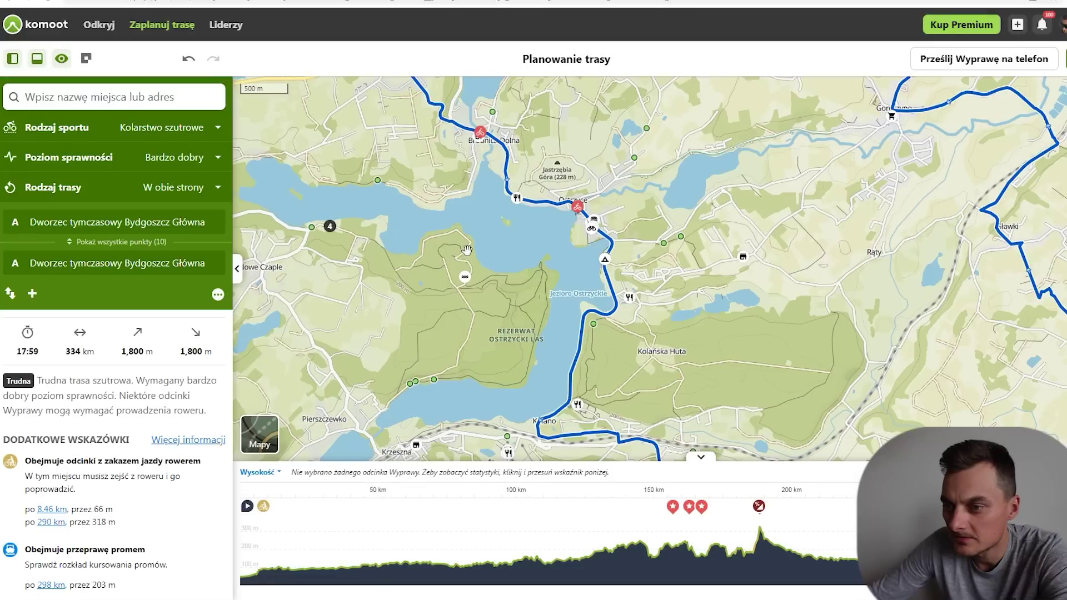
- Examine the rerouted leg west of Jezioro Ostrzyckie and read the tips on no-cycling, ferry, steep and stair sections
scroll(611, 245, down, 3)
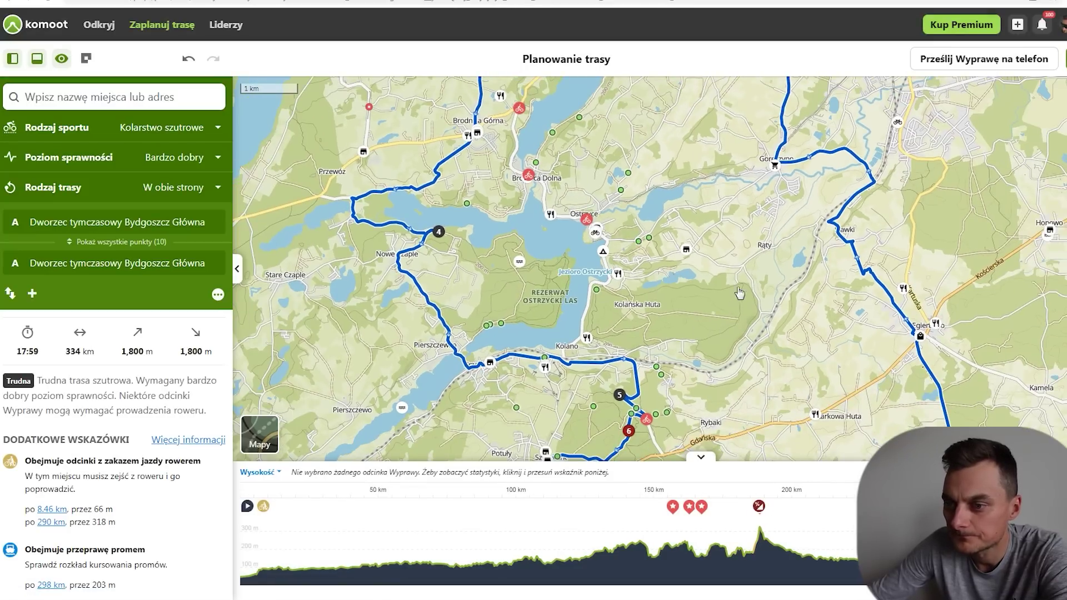
scroll(738, 301, down, 3)
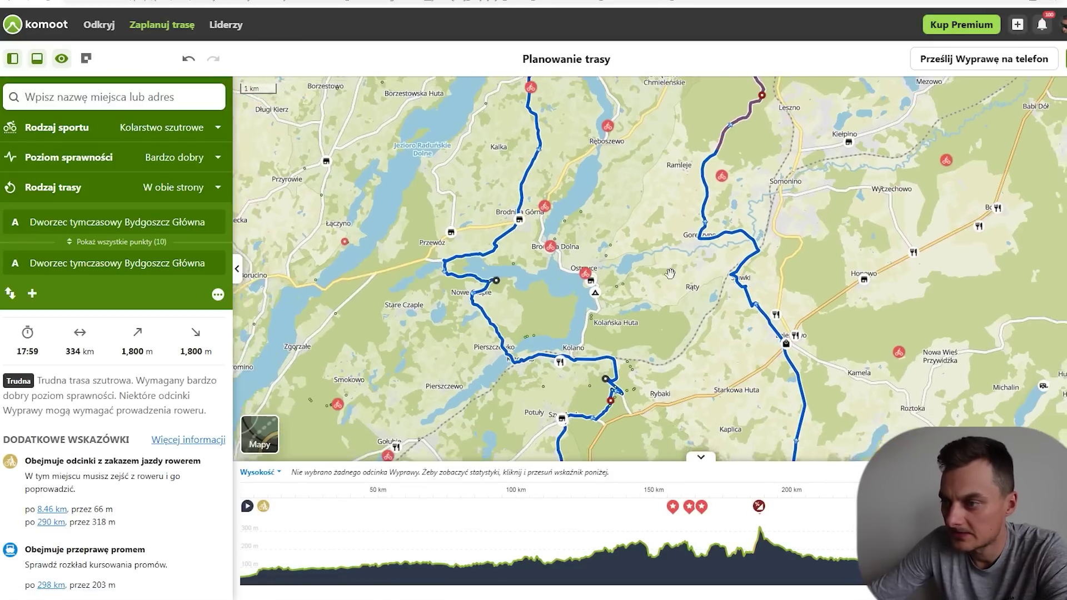
scroll(670, 273, down, 2)
drag(812, 253, 757, 179)
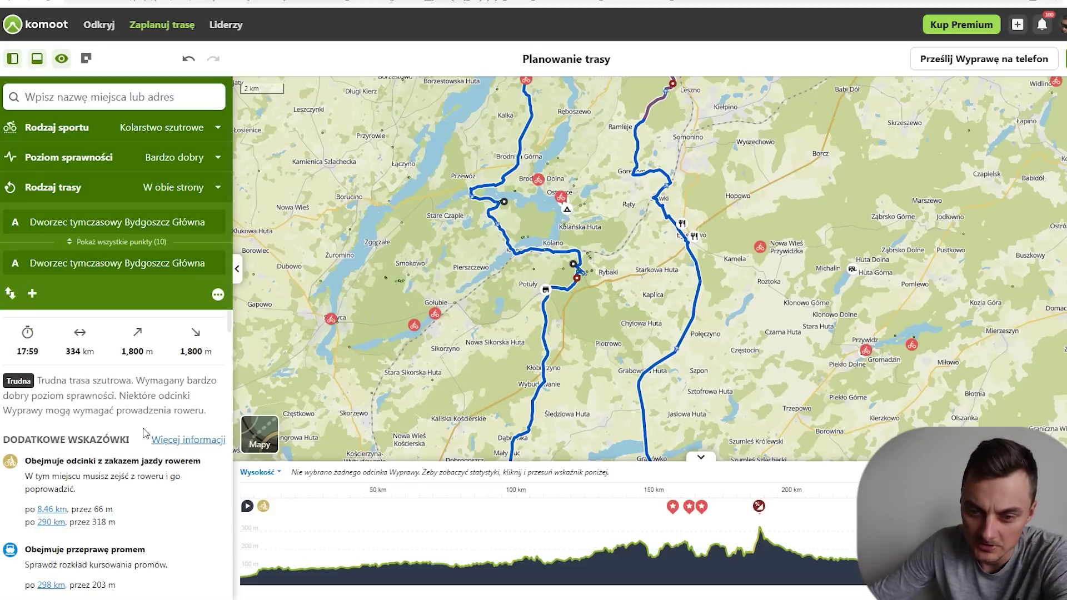
scroll(144, 432, down, 5)
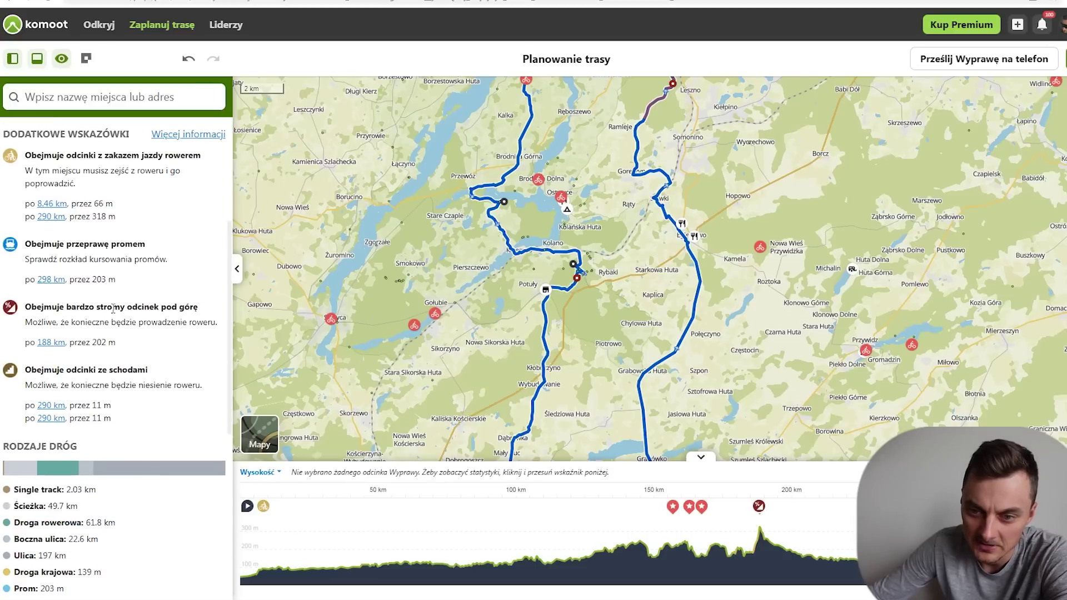
scroll(114, 305, up, 2)
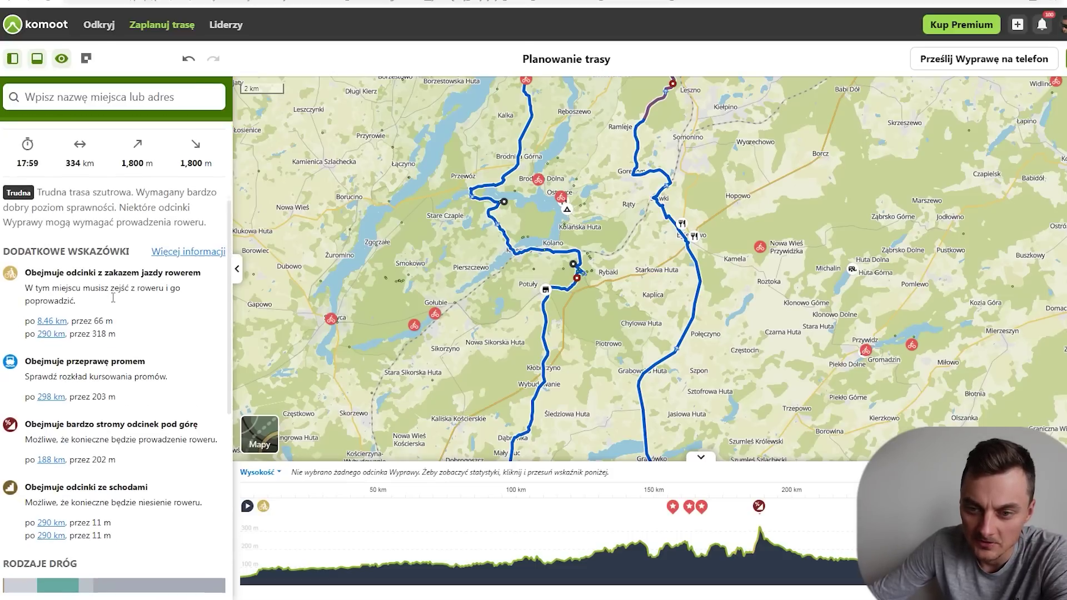
scroll(113, 298, down, 1)
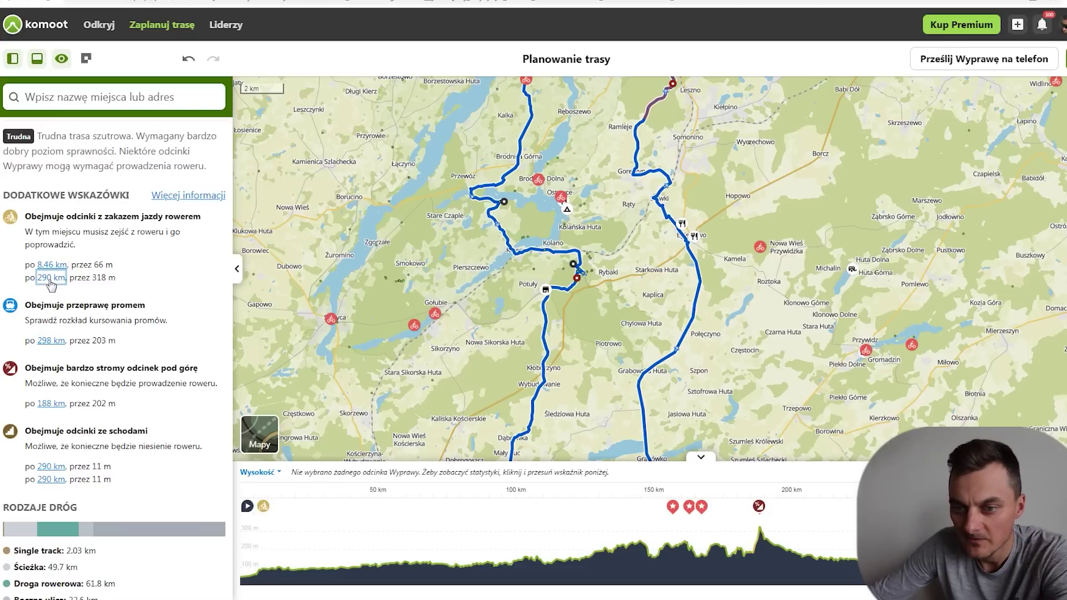
- Review the route's road-type and surface breakdown and examine the return leg between Kartuzy, Goręczyno and Grabowska Huta
scroll(184, 362, down, 4)
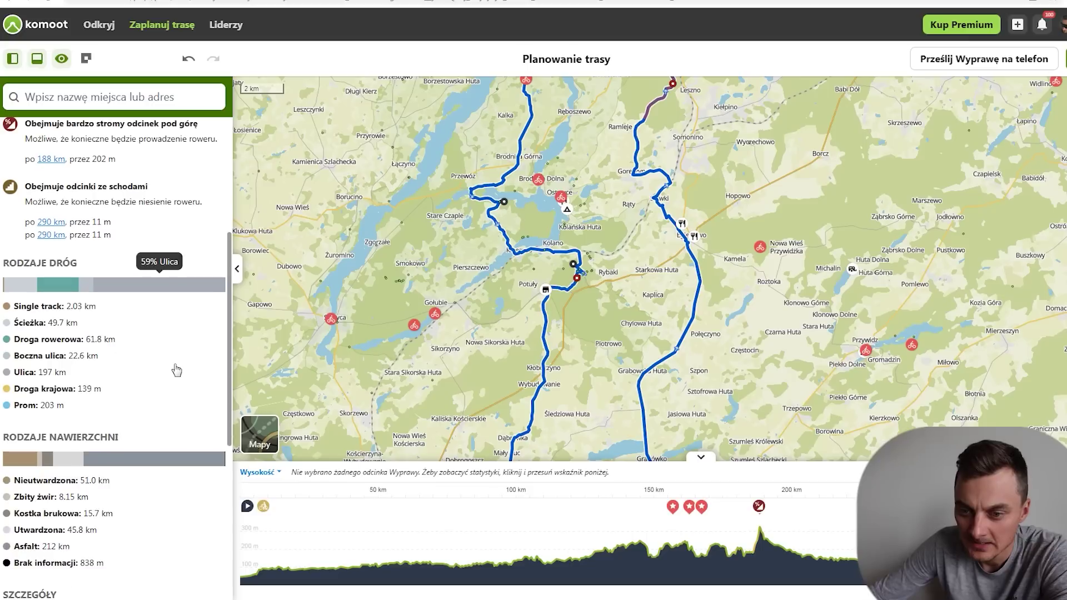
mouse_move(122, 463)
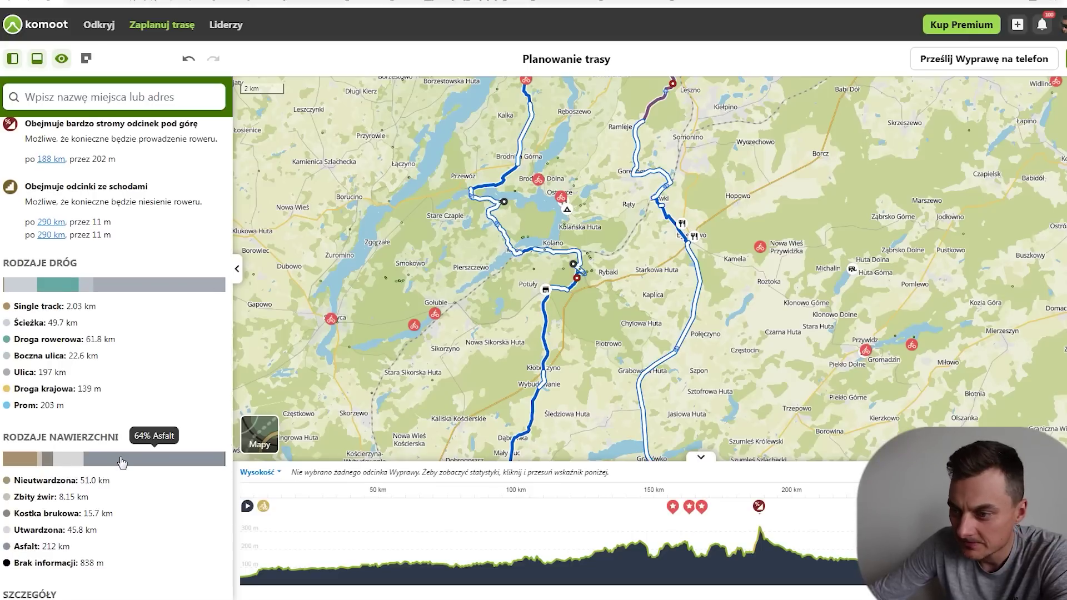
scroll(706, 310, up, 4)
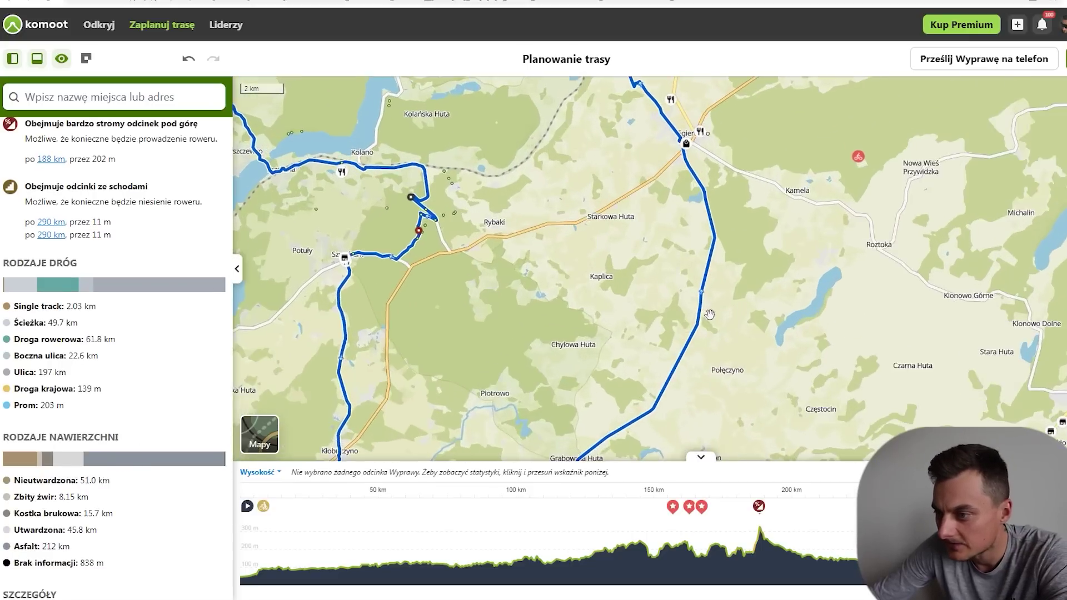
drag(737, 323, 714, 181)
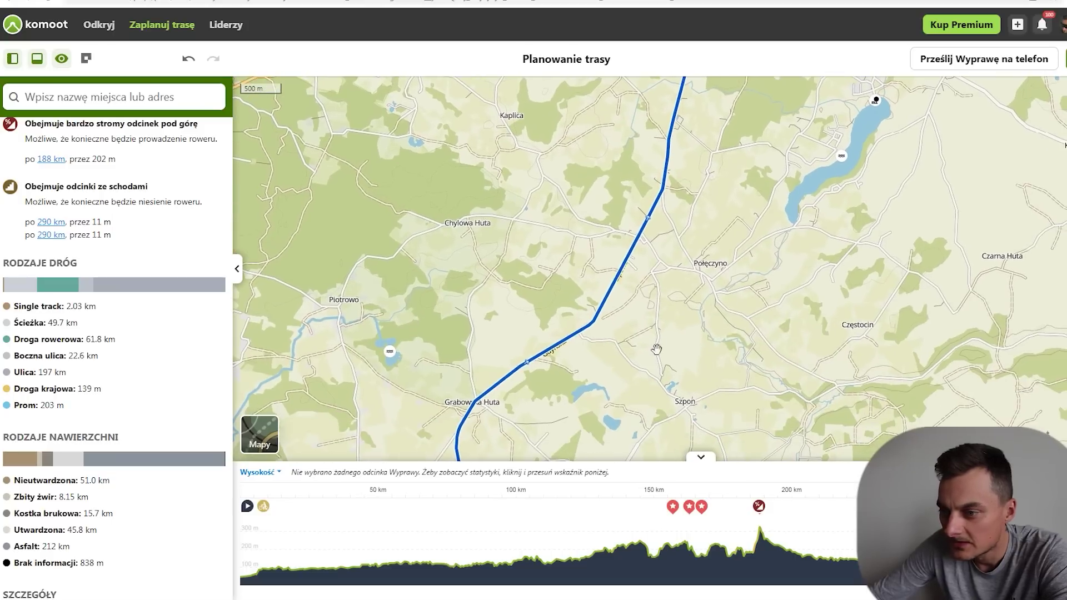
drag(667, 347, 682, 198)
scroll(595, 239, down, 4)
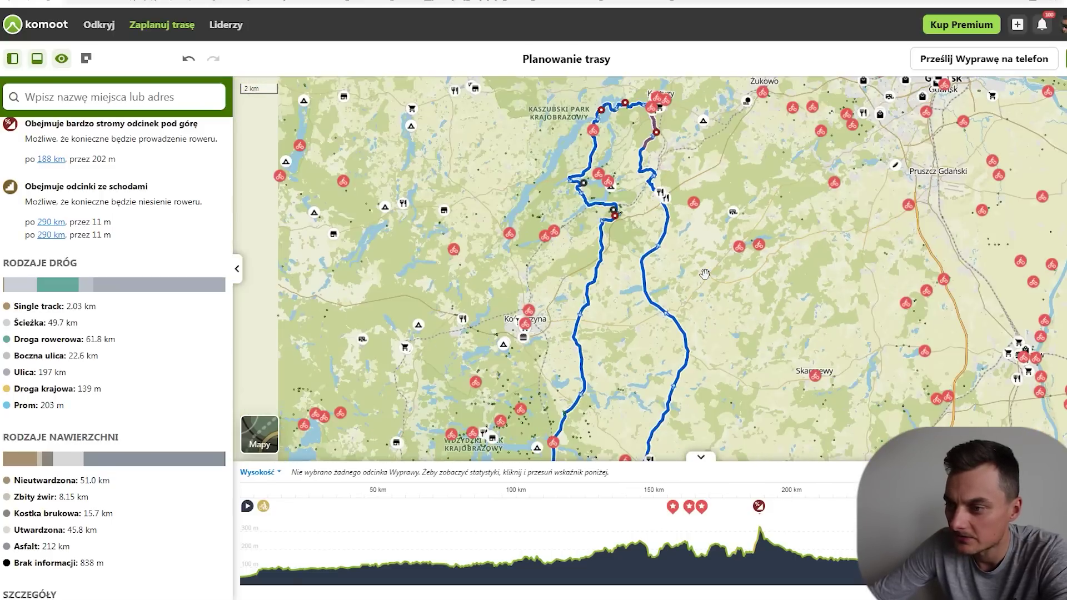
scroll(666, 271, up, 4)
drag(684, 336, 662, 181)
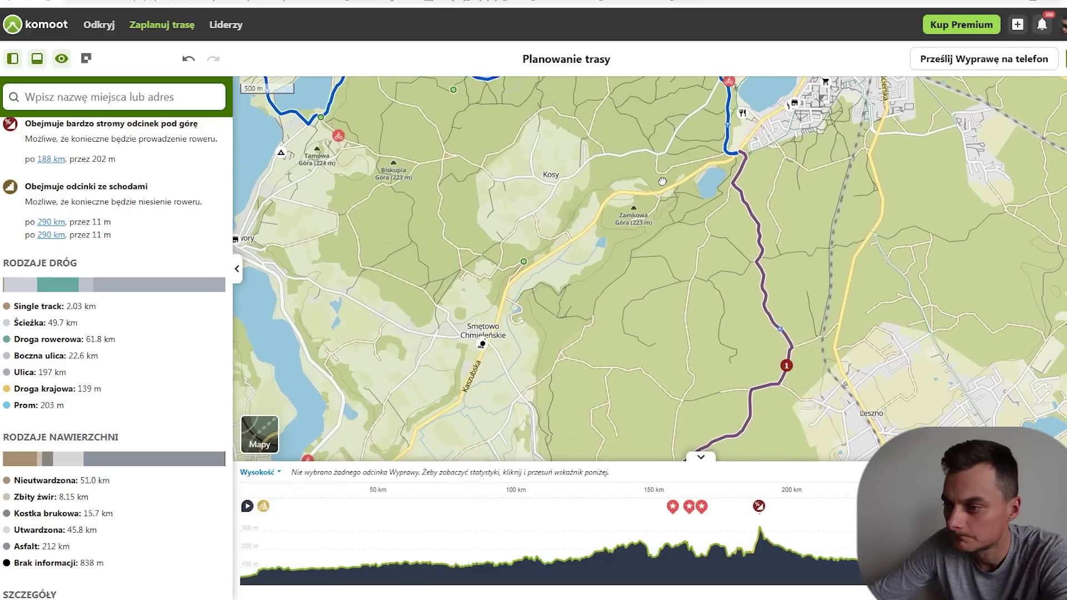
drag(672, 281, 656, 127)
drag(691, 302, 706, 152)
drag(744, 299, 749, 237)
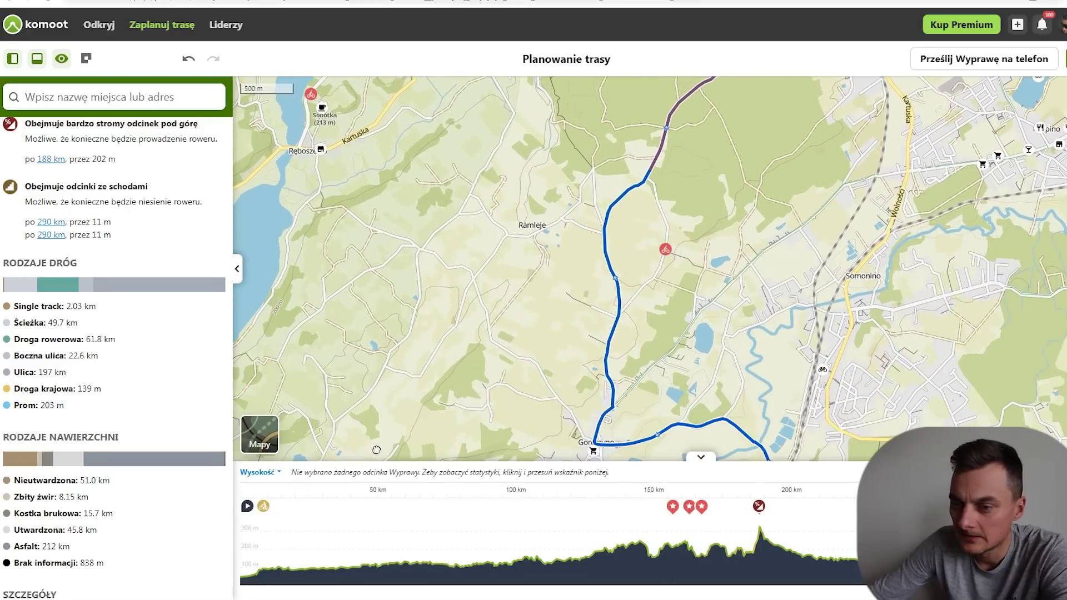
- Highlight the route's asphalt sections and examine where they run from Ramleje through Egiertowo towards Połęczyno
mouse_move(196, 465)
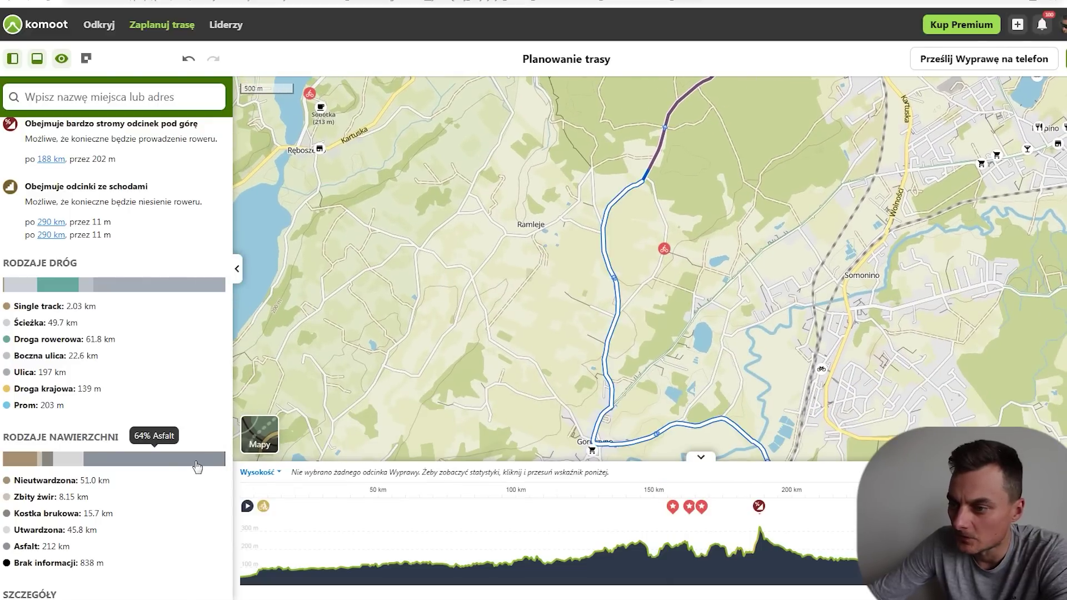
drag(757, 286, 700, 175)
drag(788, 389, 714, 190)
scroll(743, 250, down, 1)
drag(778, 296, 726, 255)
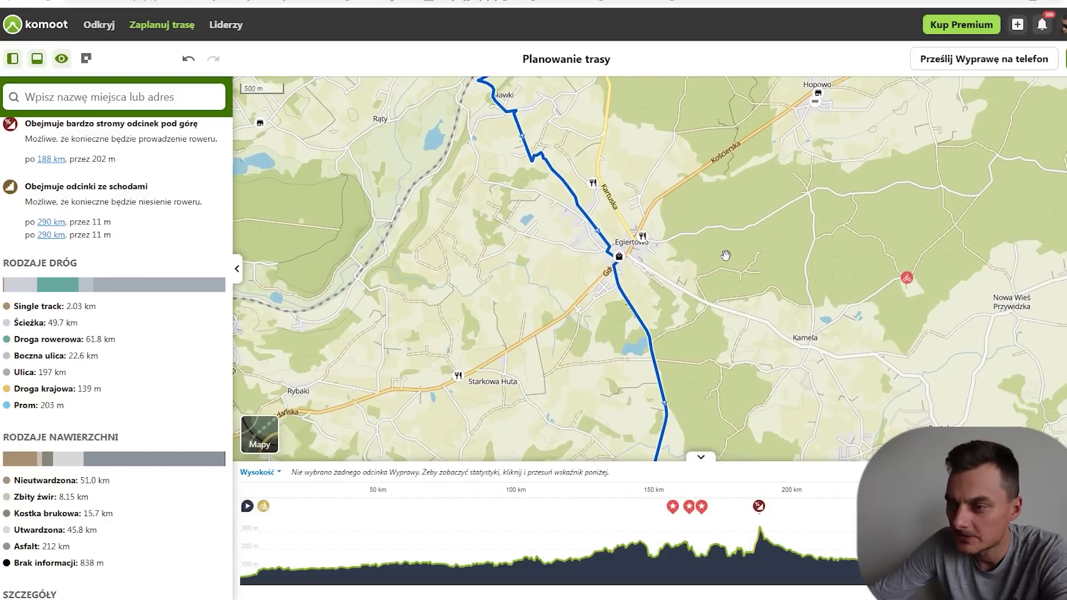
scroll(726, 255, down, 1)
drag(790, 333, 752, 227)
scroll(752, 227, down, 2)
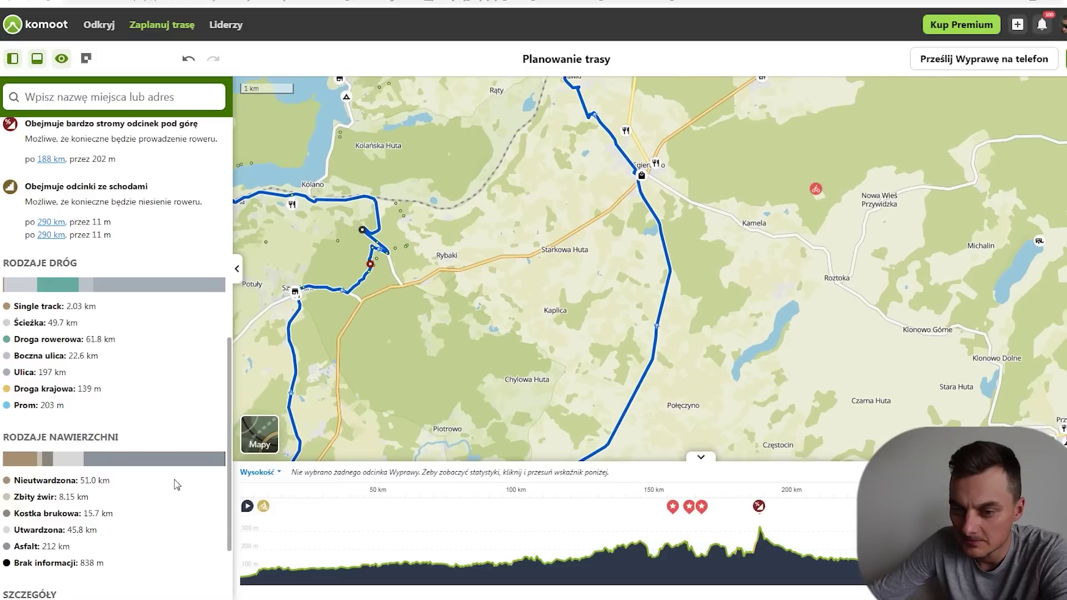
mouse_move(165, 465)
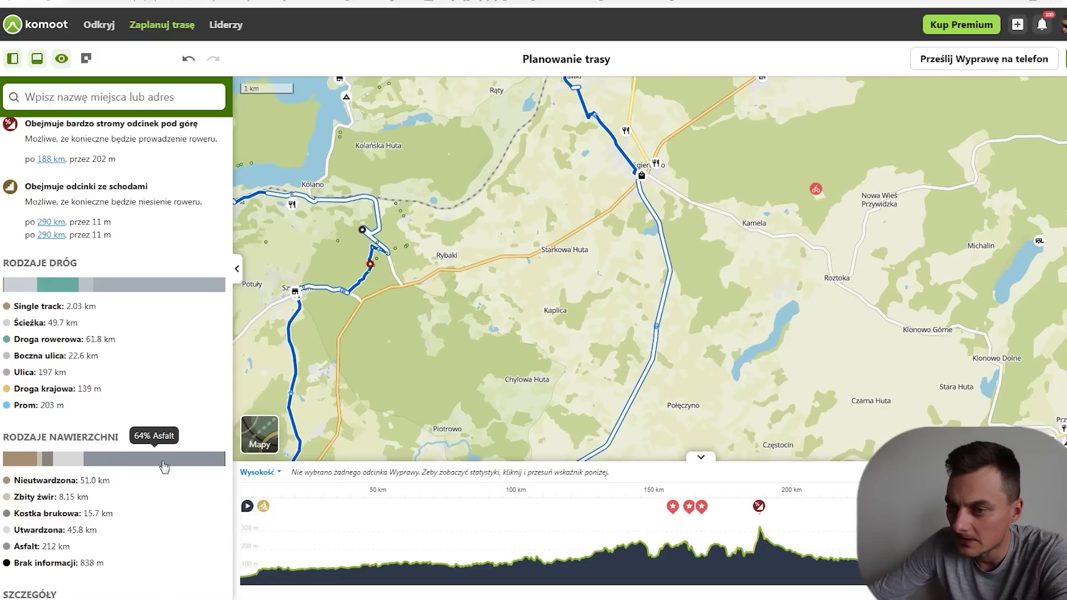
- Add a waypoint in the forest southwest of Kamela, east of the Lipowa road, to reroute the leg south of Egiertowo
scroll(695, 314, up, 2)
drag(693, 340, 662, 377)
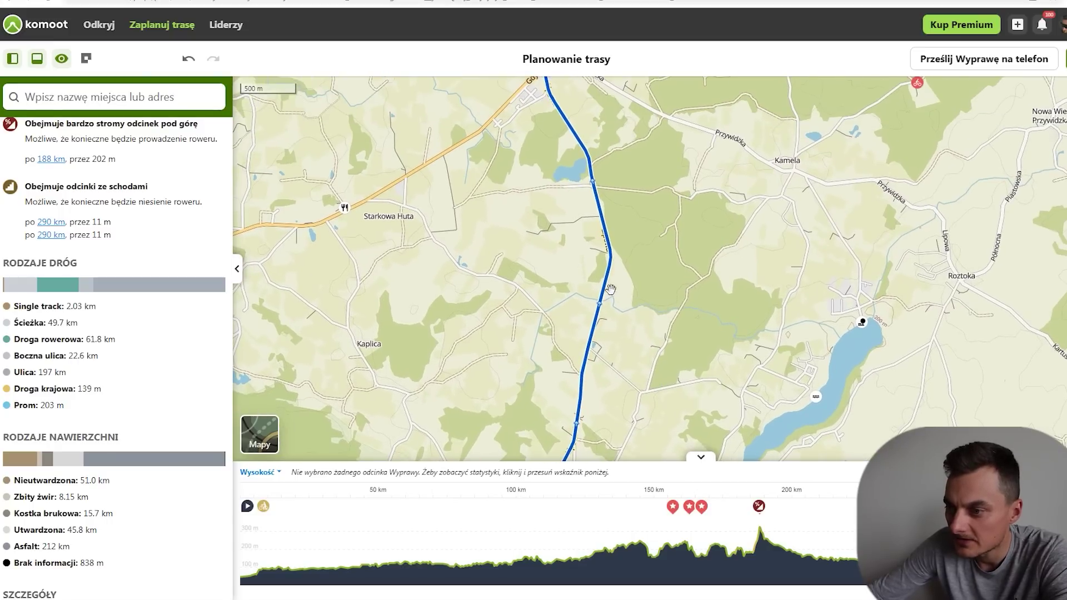
drag(689, 260, 687, 262)
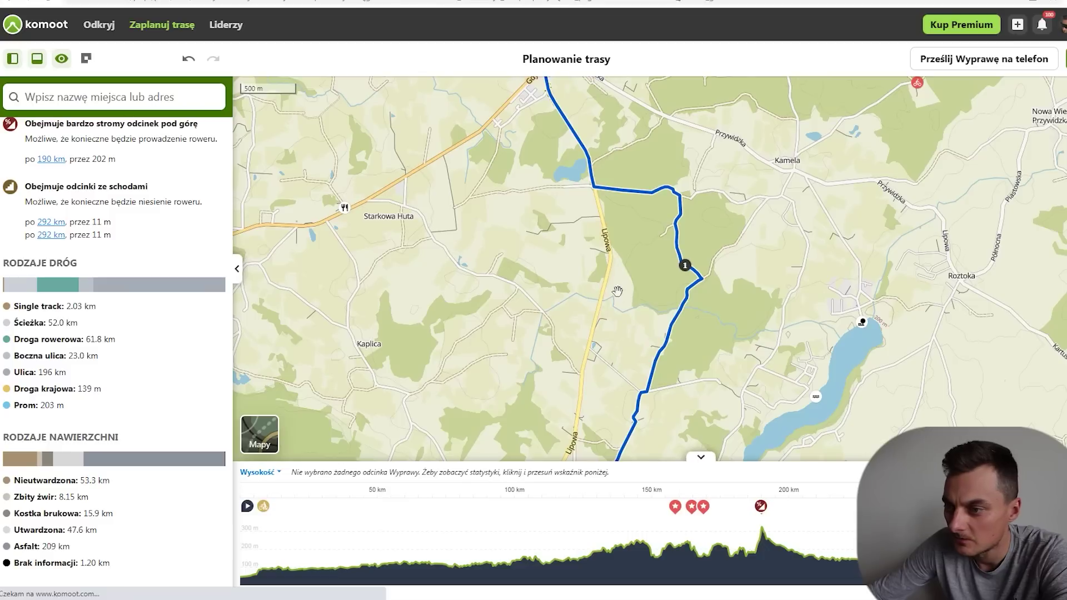
- Examine the rerouted leg past Połęczyno and Grabowska Huta and compare it with the northern part around Somonino
drag(727, 350, 714, 246)
scroll(716, 332, down, 2)
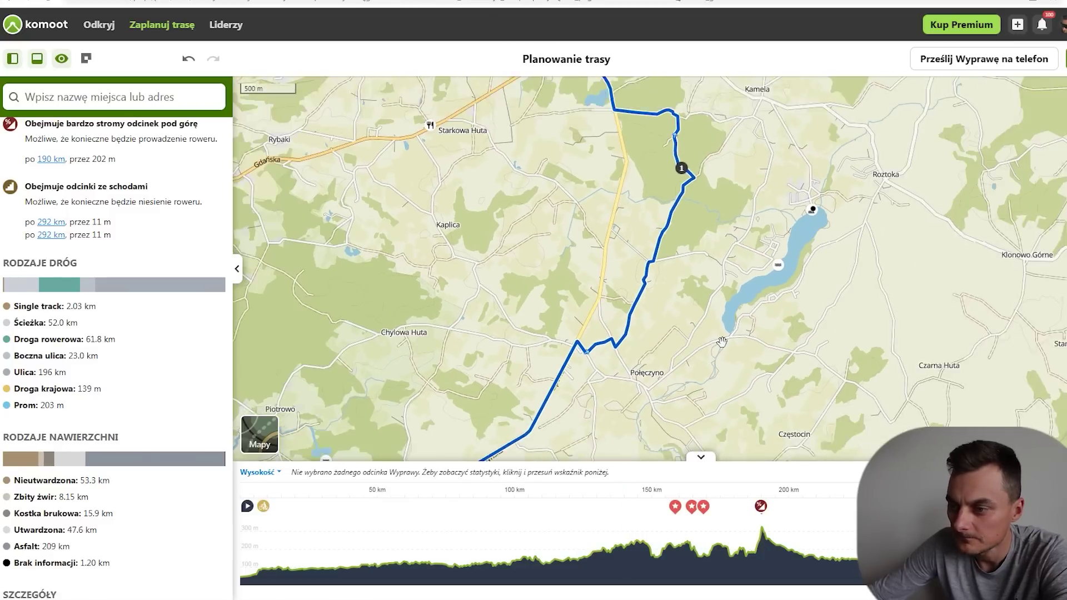
drag(716, 332, 745, 205)
drag(669, 314, 715, 200)
scroll(706, 302, down, 2)
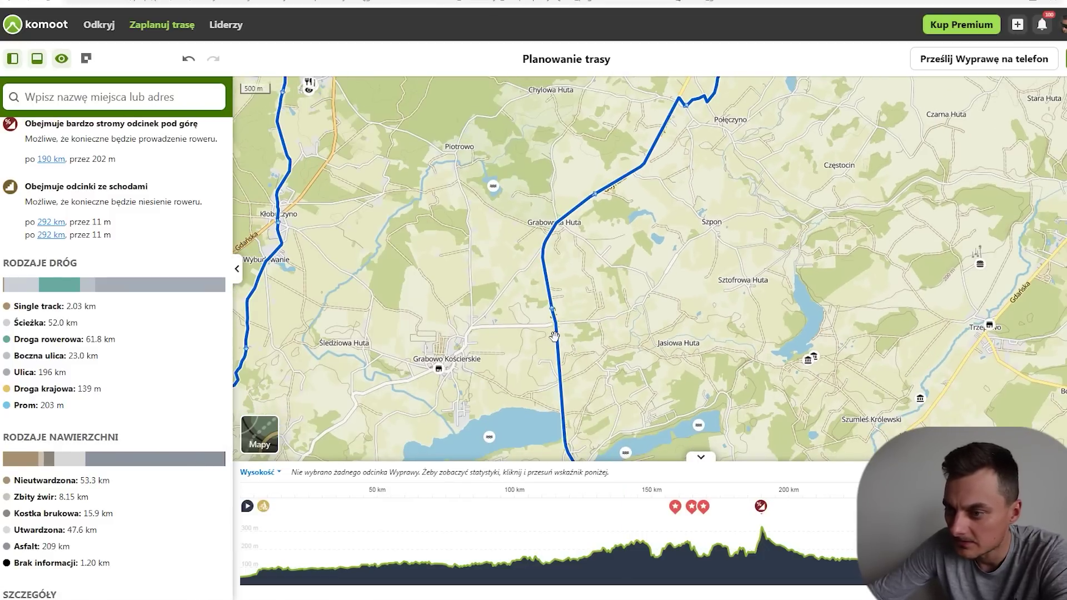
scroll(555, 335, up, 1)
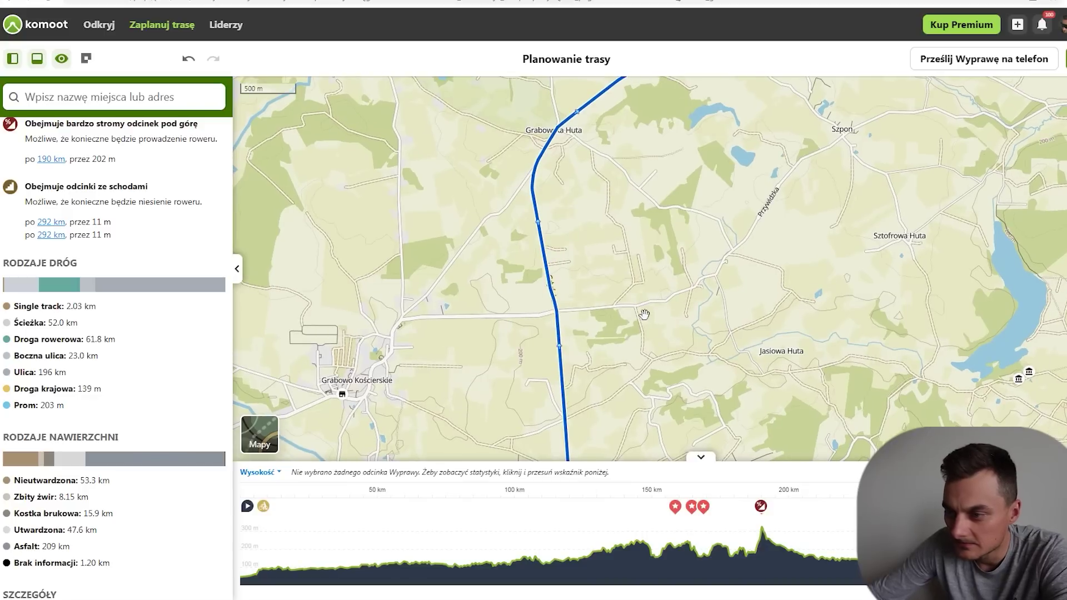
scroll(717, 318, down, 2)
drag(718, 320, 668, 439)
drag(573, 219, 555, 416)
drag(698, 199, 698, 340)
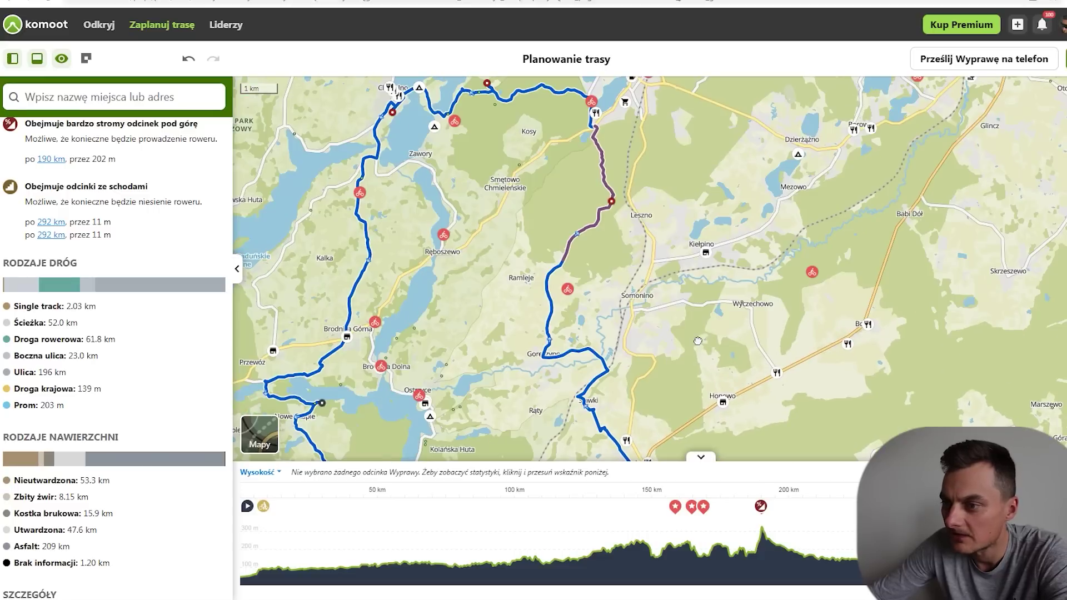
- Examine the area between Ręboszewo and Ramleje and the asphalt sections around Wielki Klincz and Nowa Karczma
drag(494, 252, 594, 294)
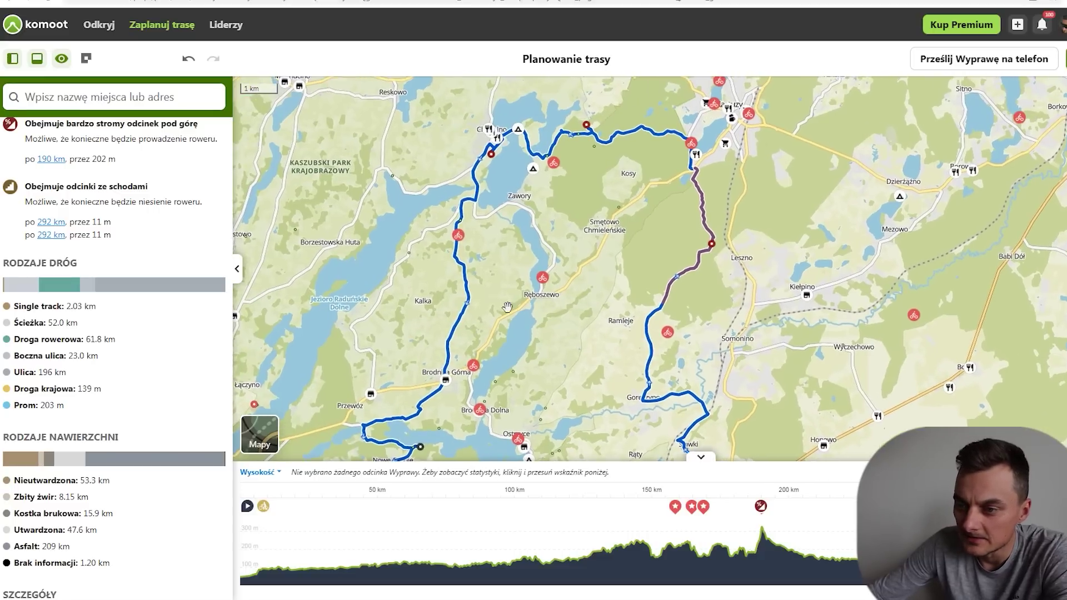
scroll(514, 308, up, 2)
scroll(446, 295, down, 2)
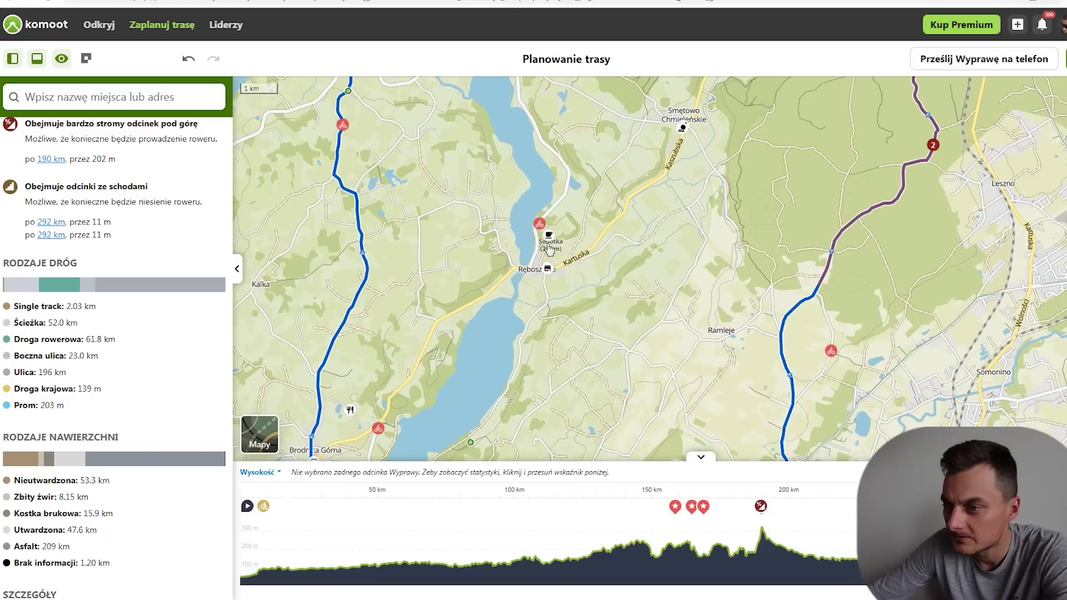
drag(691, 214, 617, 187)
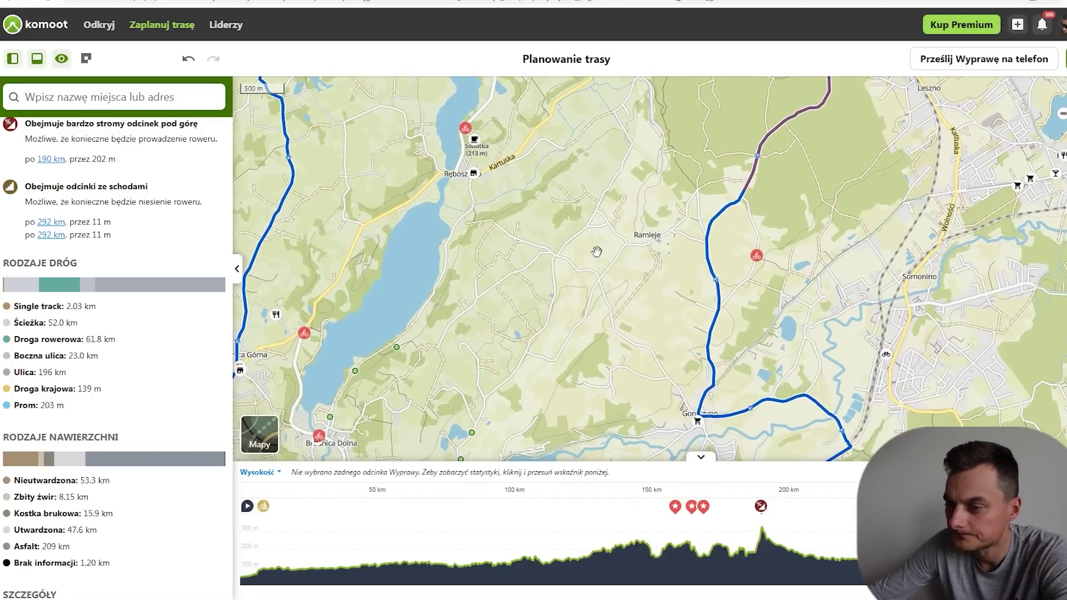
scroll(596, 251, down, 3)
drag(574, 359, 557, 197)
drag(600, 372, 565, 203)
drag(600, 316, 569, 195)
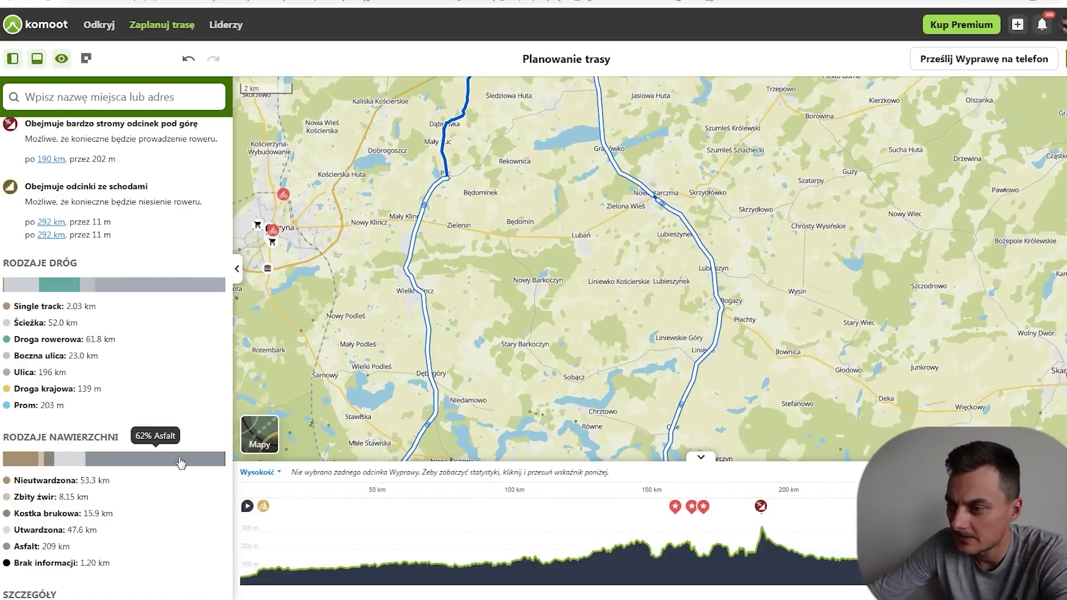
- Add waypoints on the tracks southeast of Wielki Klincz and northeast of Niedamowo to take the route off the asphalt road
scroll(453, 287, up, 3)
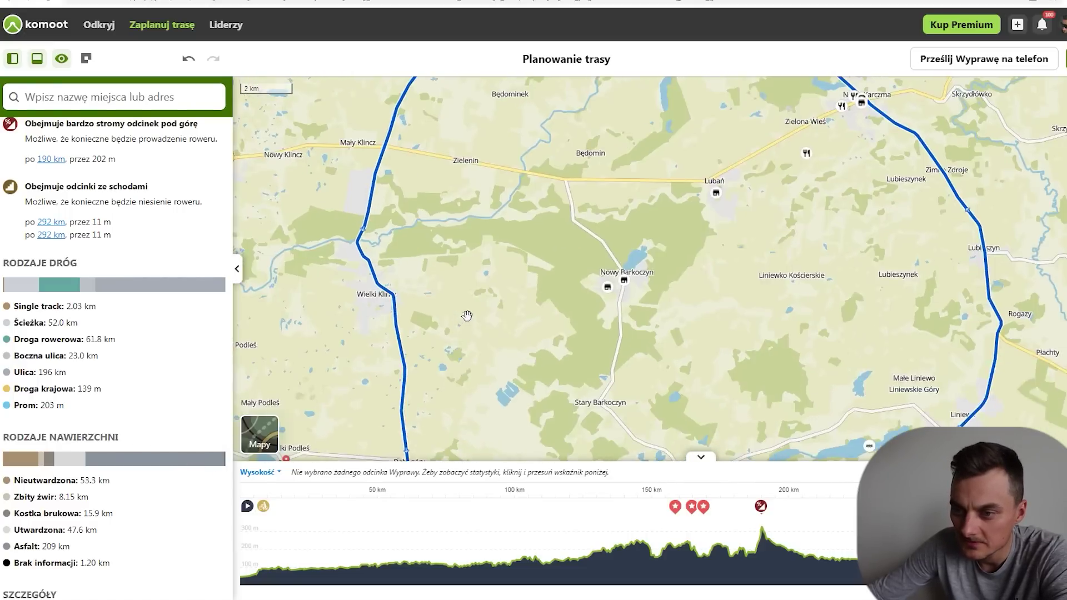
drag(465, 316, 586, 245)
scroll(587, 245, up, 2)
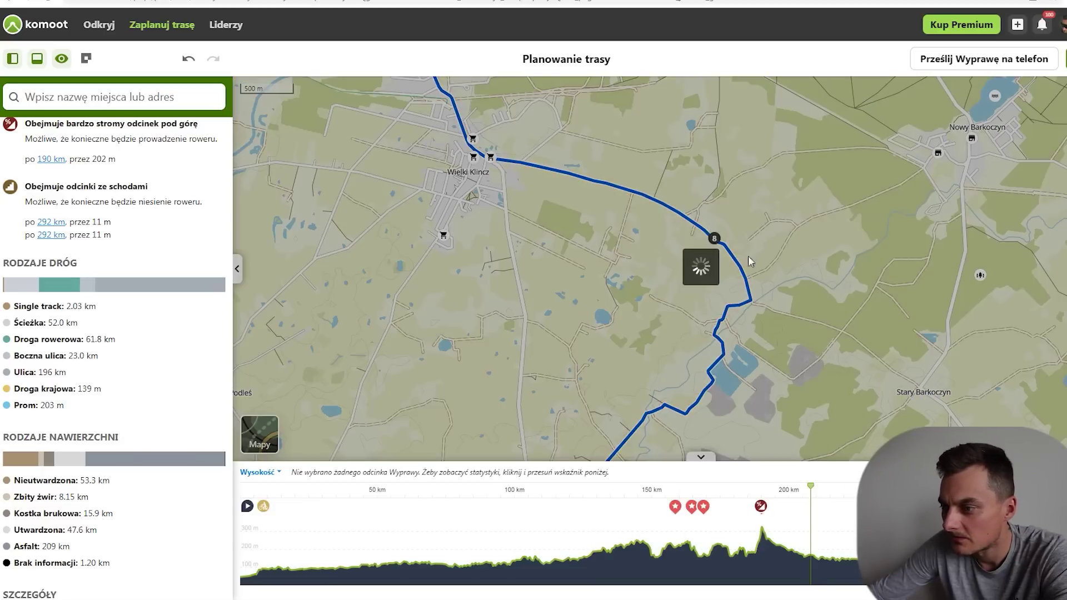
drag(817, 356, 720, 200)
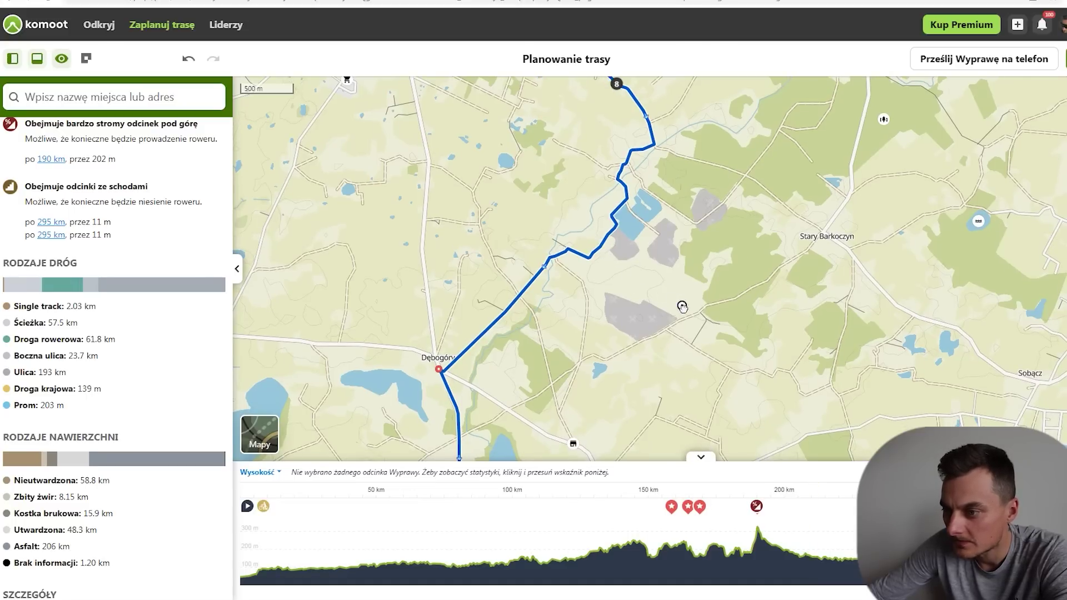
drag(688, 320, 687, 317)
- Add the photographed trail point southwest of Sobącz as a waypoint and check the route's asphalt share
drag(755, 356, 724, 172)
drag(662, 328, 735, 214)
scroll(736, 216, down, 3)
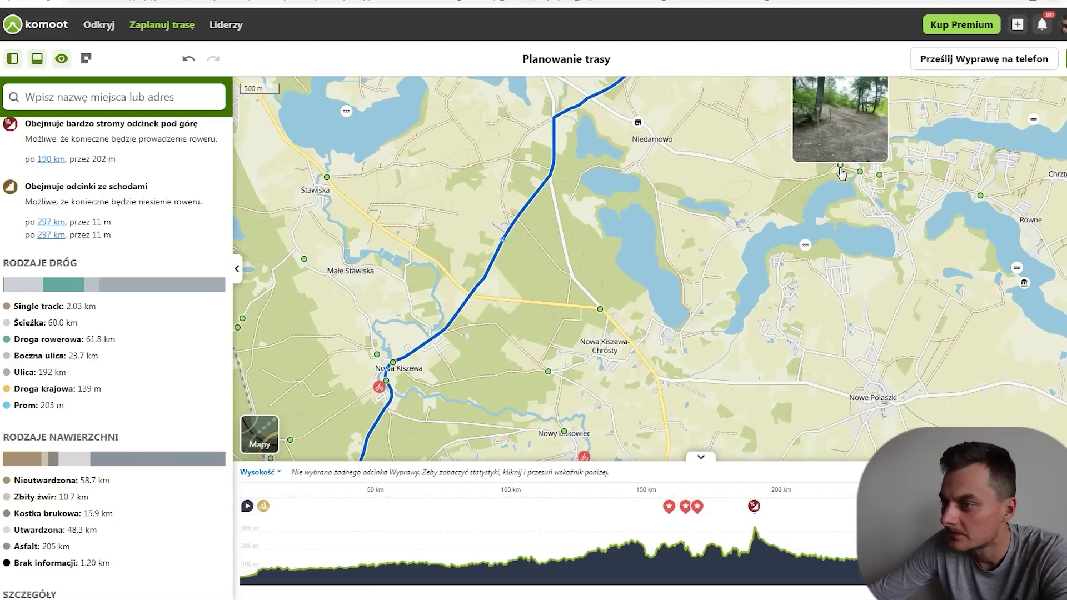
drag(853, 186, 760, 275)
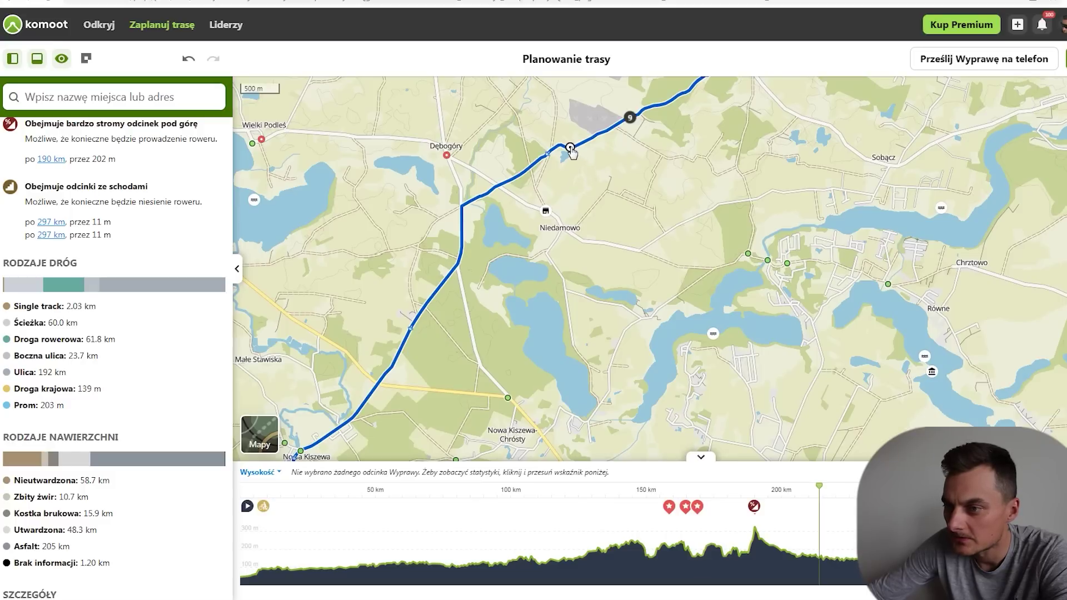
click(747, 256)
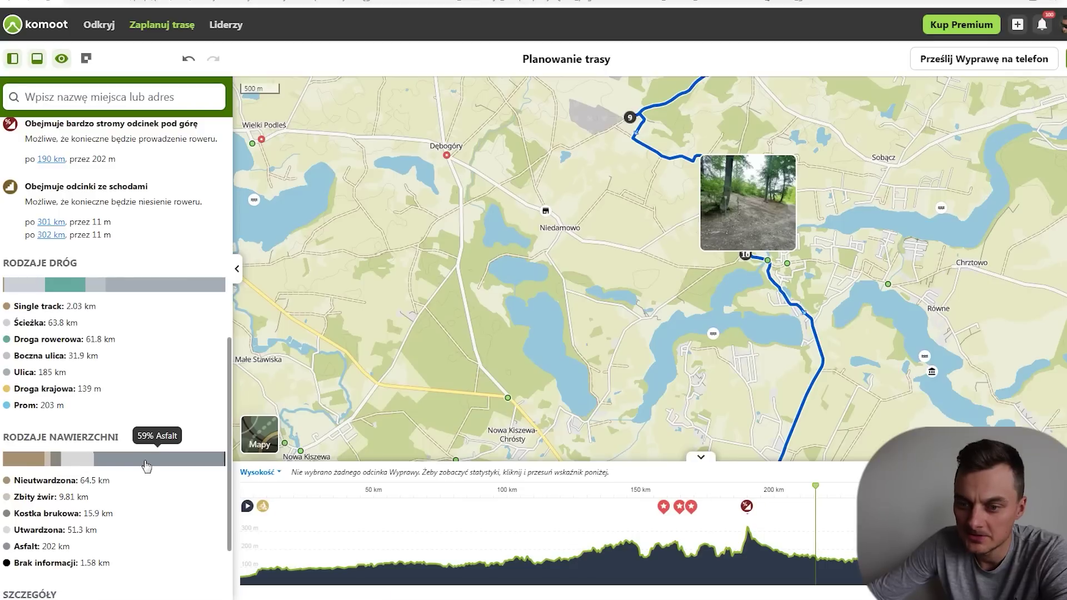
mouse_move(151, 464)
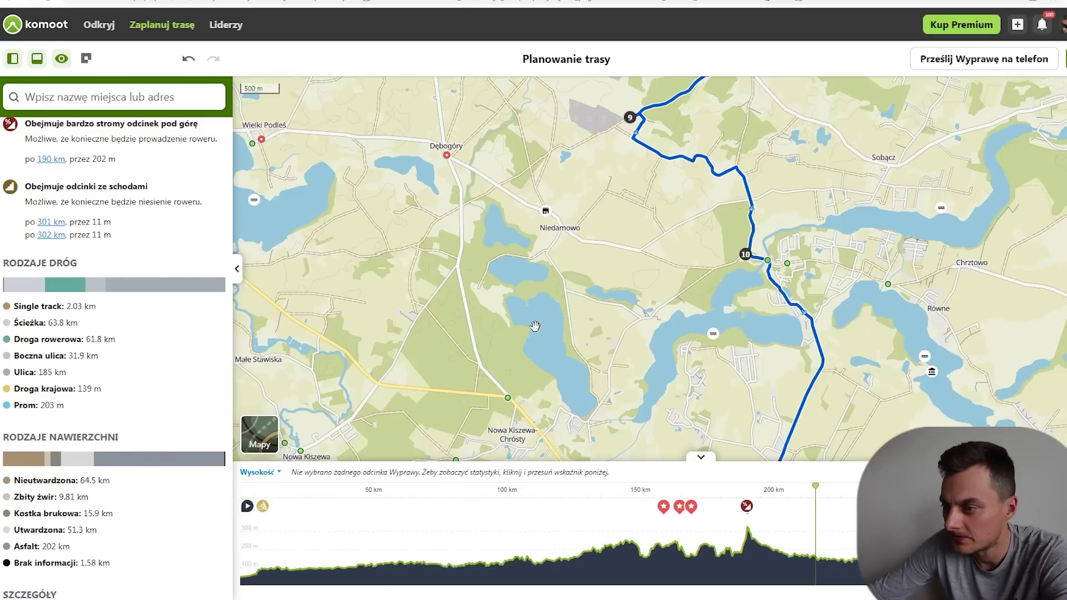
- Add the cycling highlight "Leśne Widoki" east of Olpuch to the route
scroll(536, 325, down, 1)
drag(541, 324, 568, 95)
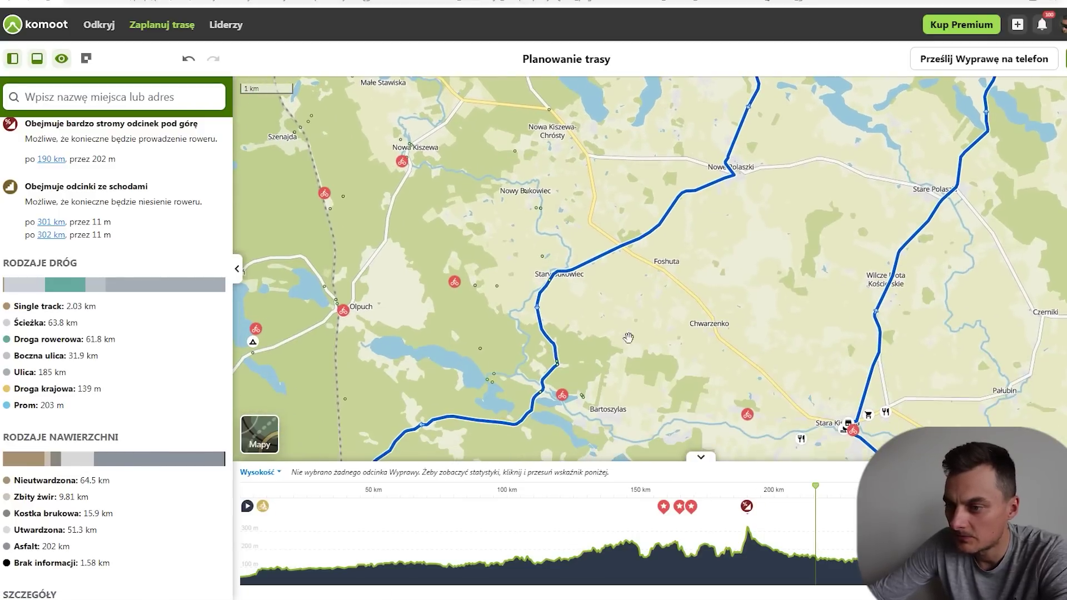
drag(343, 330, 416, 178)
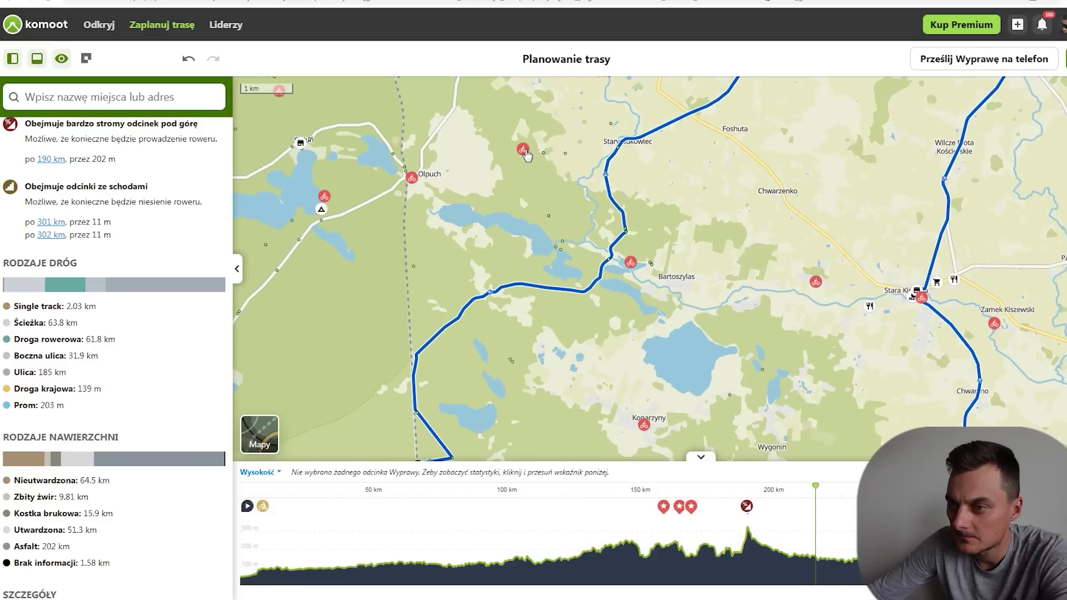
scroll(525, 156, up, 2)
mouse_move(560, 158)
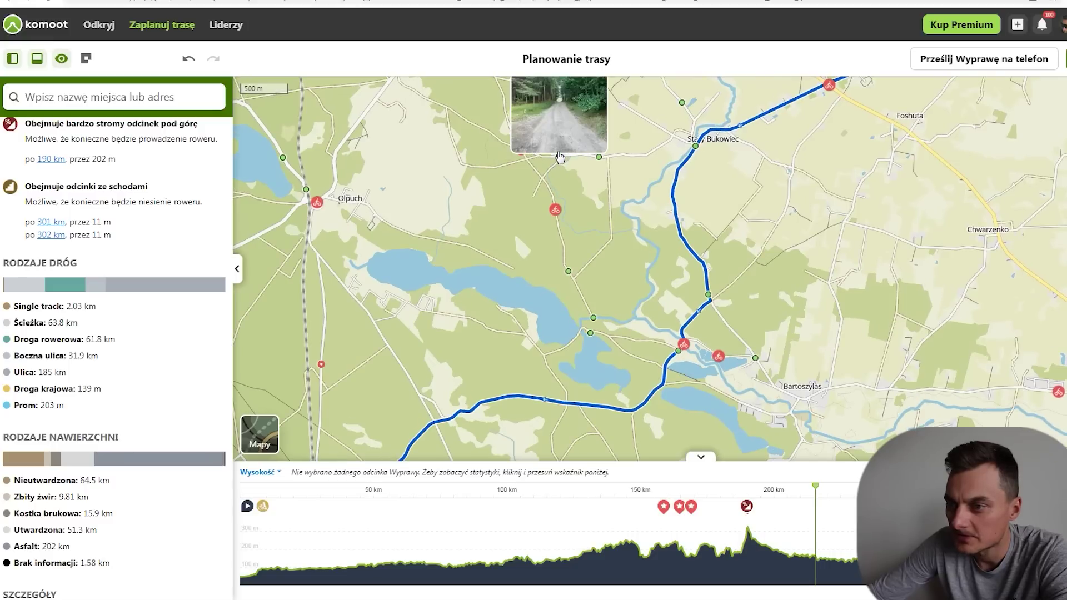
drag(637, 252, 654, 328)
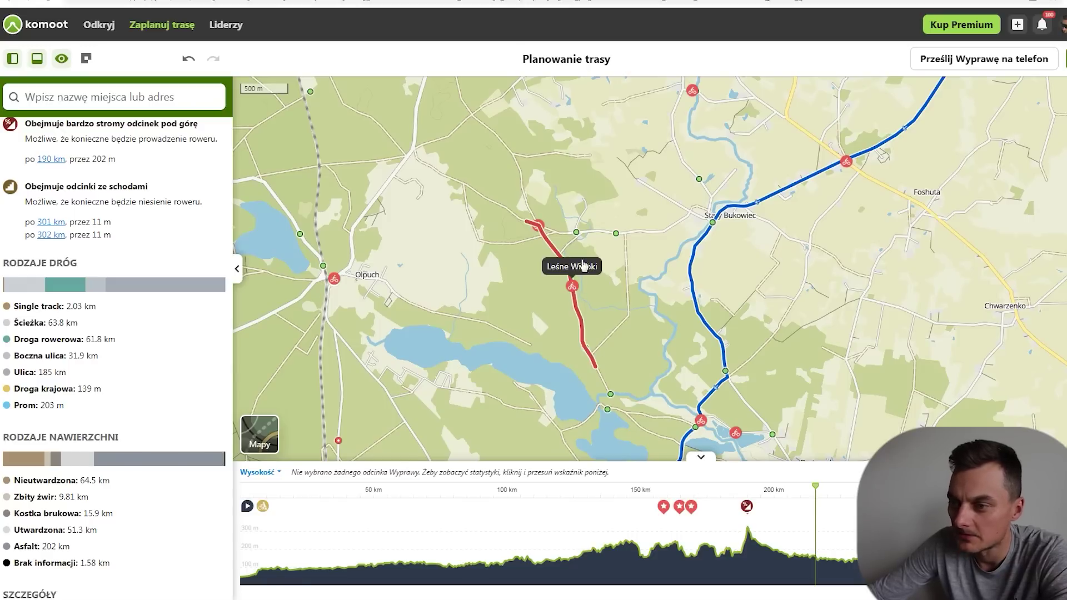
click(582, 265)
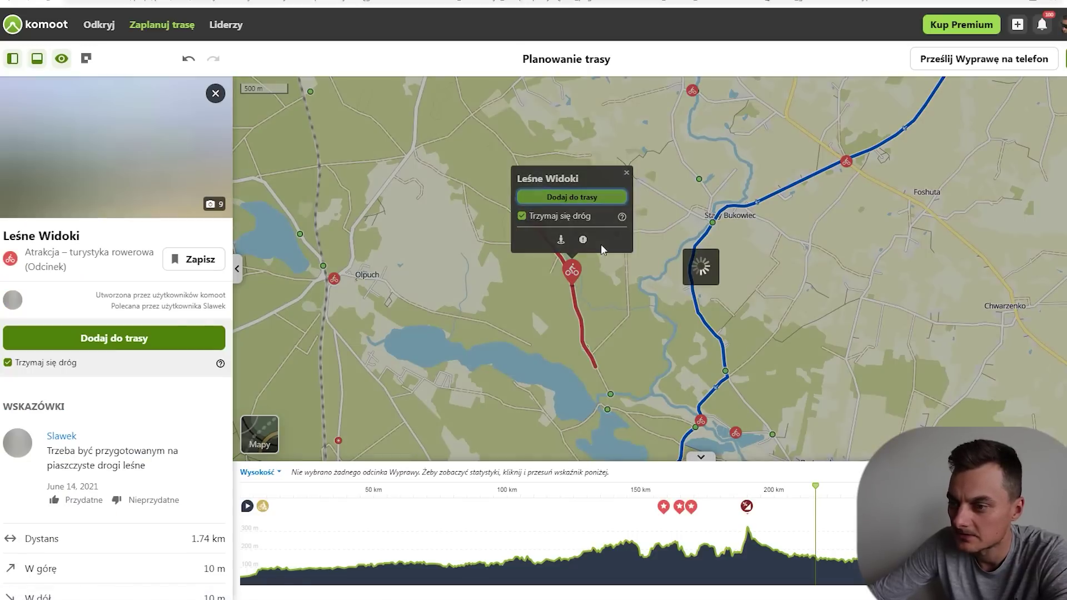
click(602, 245)
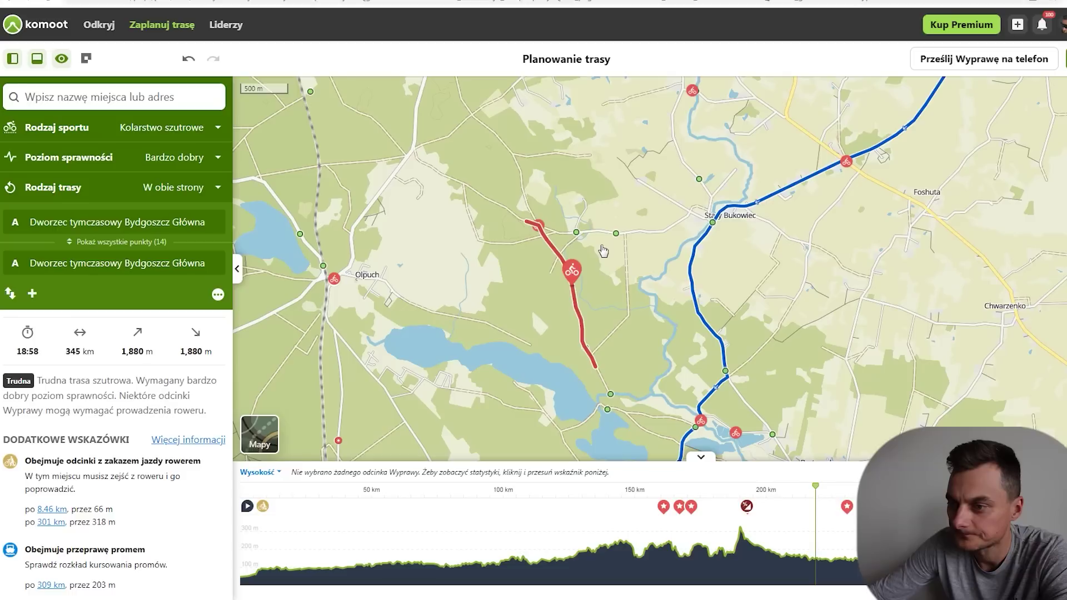
drag(676, 323, 636, 209)
scroll(637, 212, down, 2)
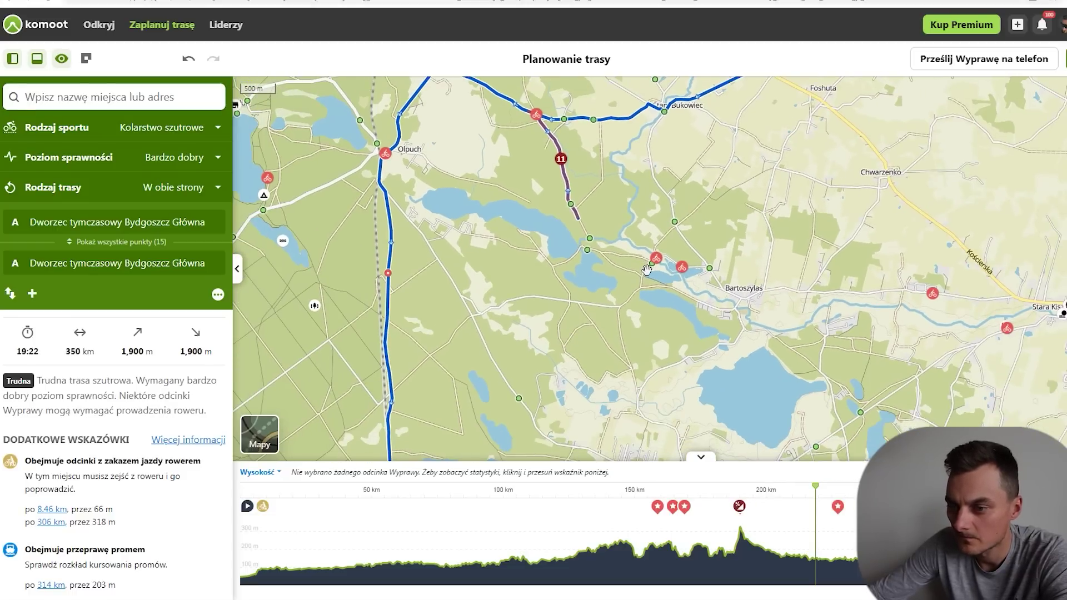
- Examine the lakes and tracks between Olpuch, Bartoszylas and the return leg for further ways to reroute
scroll(647, 269, down, 3)
drag(574, 307, 562, 257)
scroll(581, 260, up, 3)
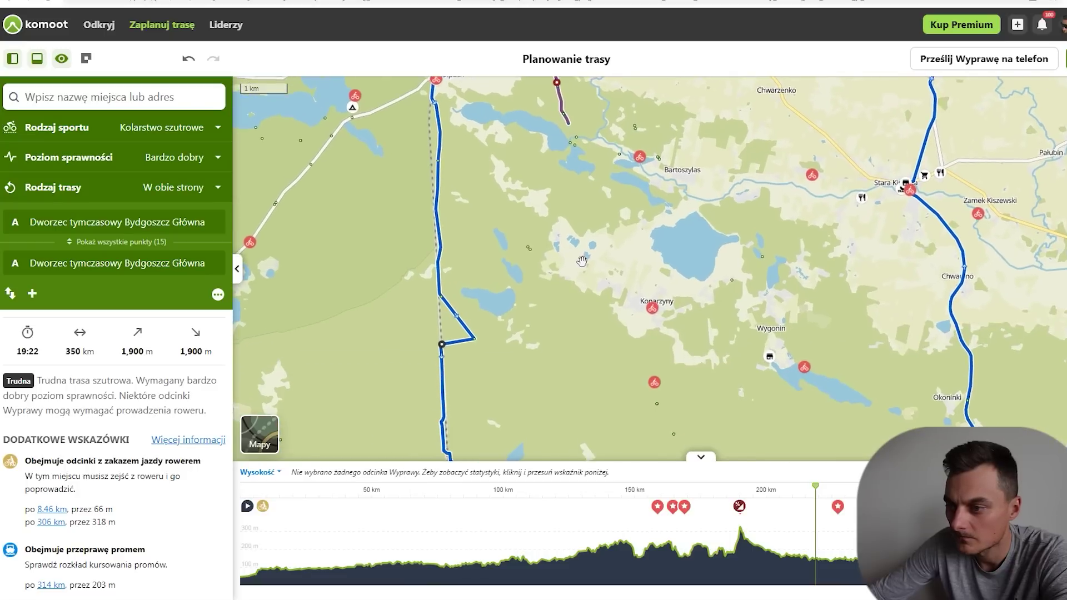
drag(602, 220, 624, 434)
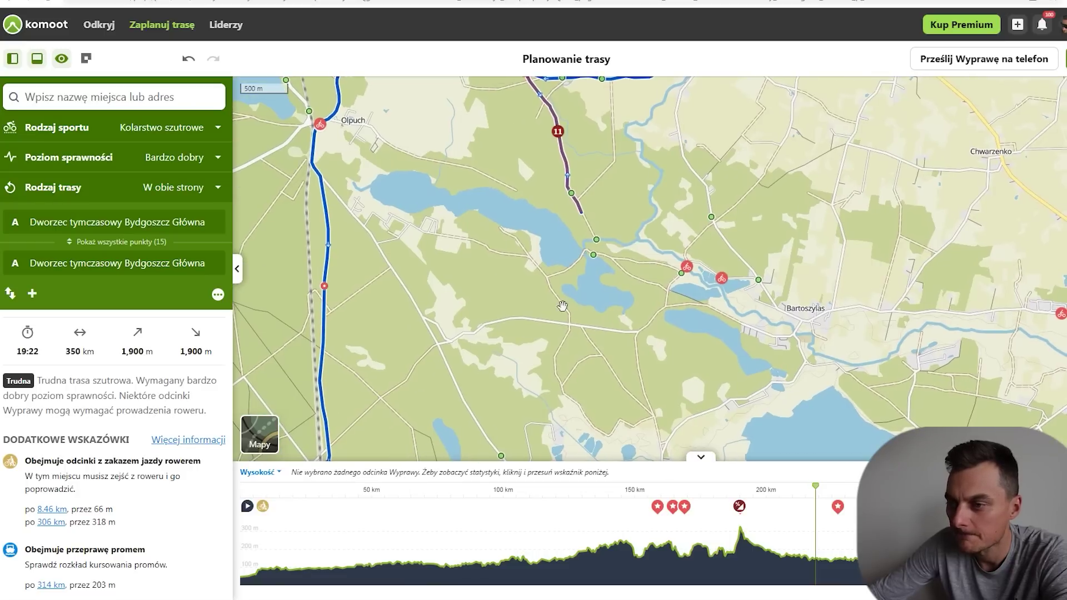
drag(568, 315, 602, 405)
mouse_move(636, 335)
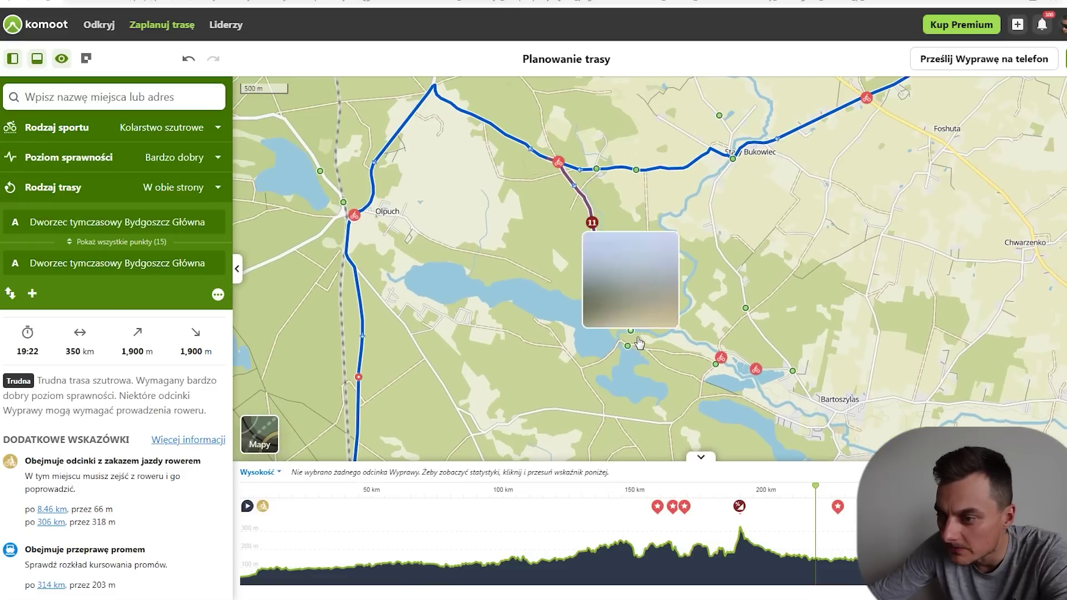
scroll(636, 336, up, 2)
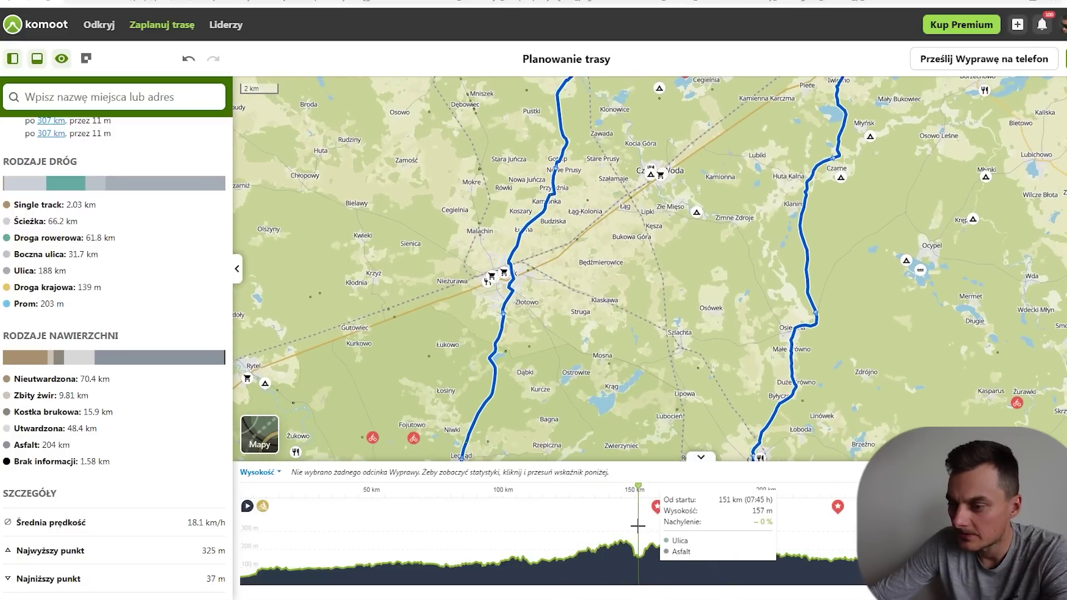
- Locate the route's 151 km point on the elevation profile and add the nearby restaurant "Pod Żurawiem", south of Sławki, as a stop
click(637, 550)
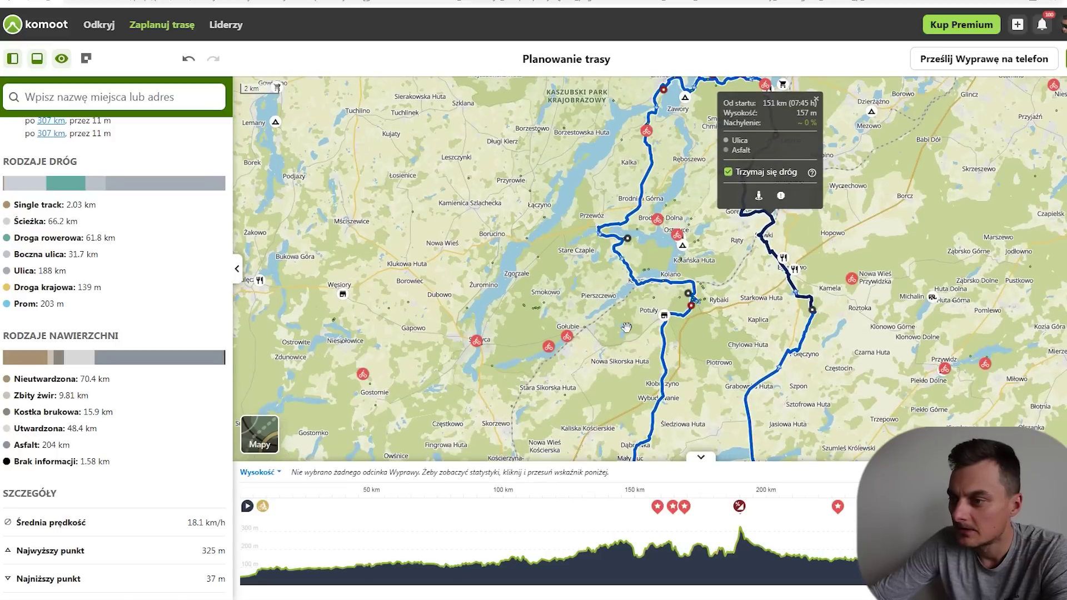
scroll(788, 231, up, 2)
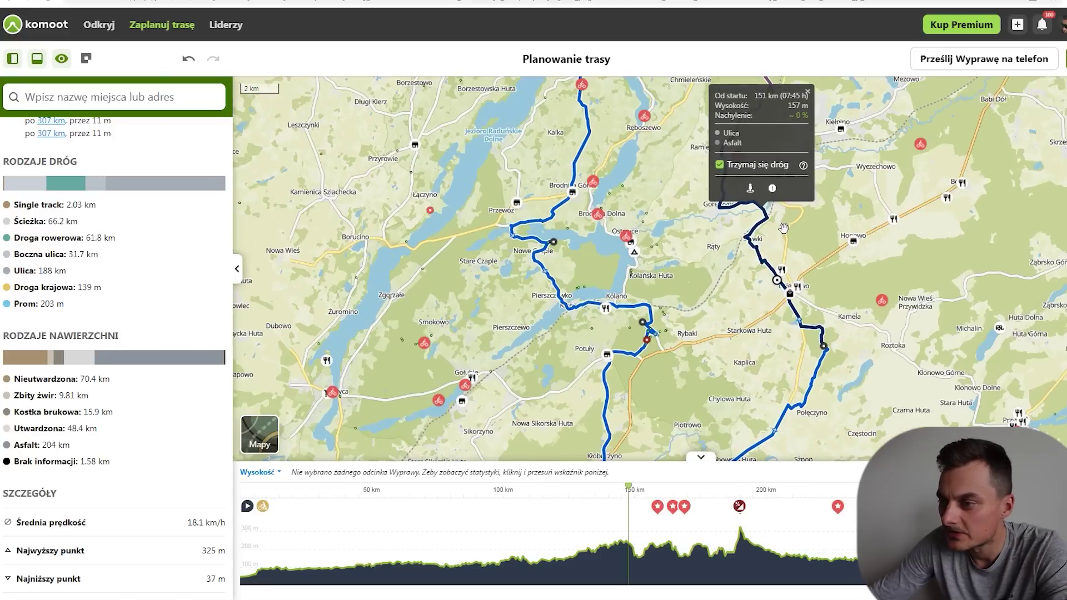
scroll(788, 231, up, 2)
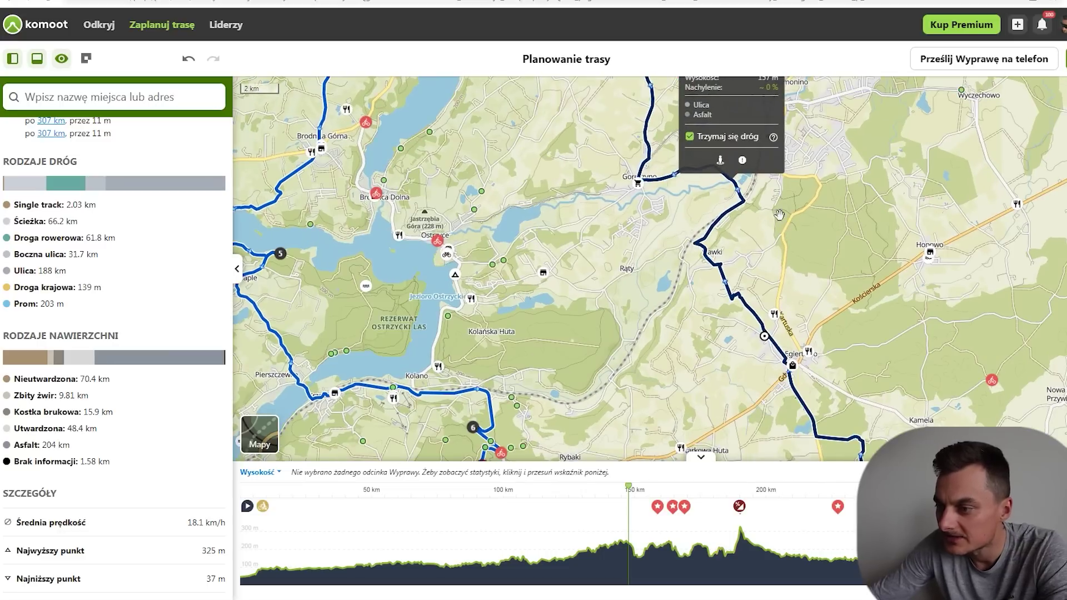
click(810, 356)
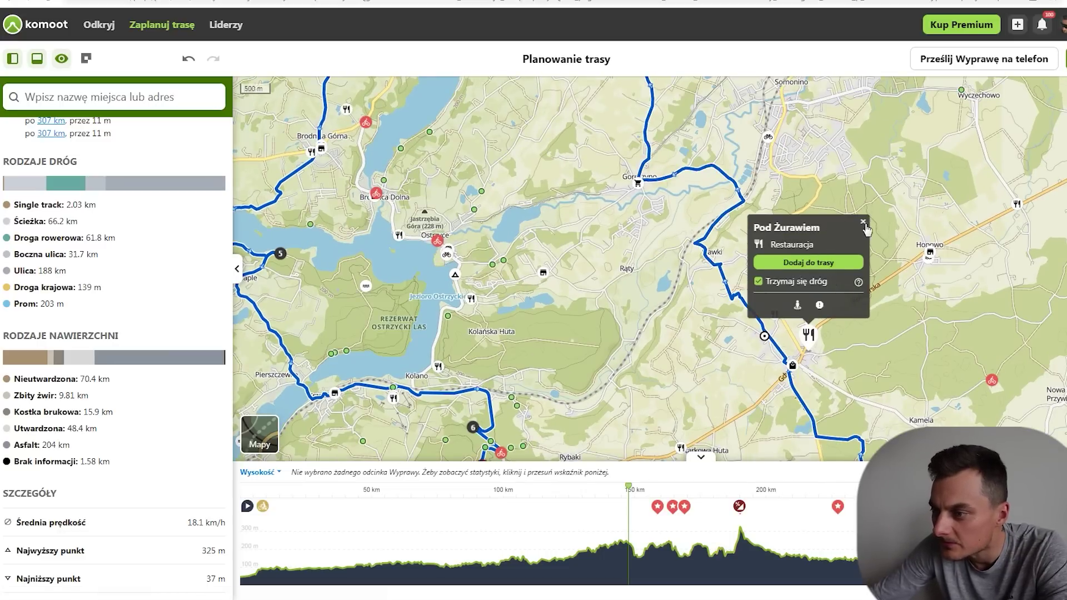
click(828, 265)
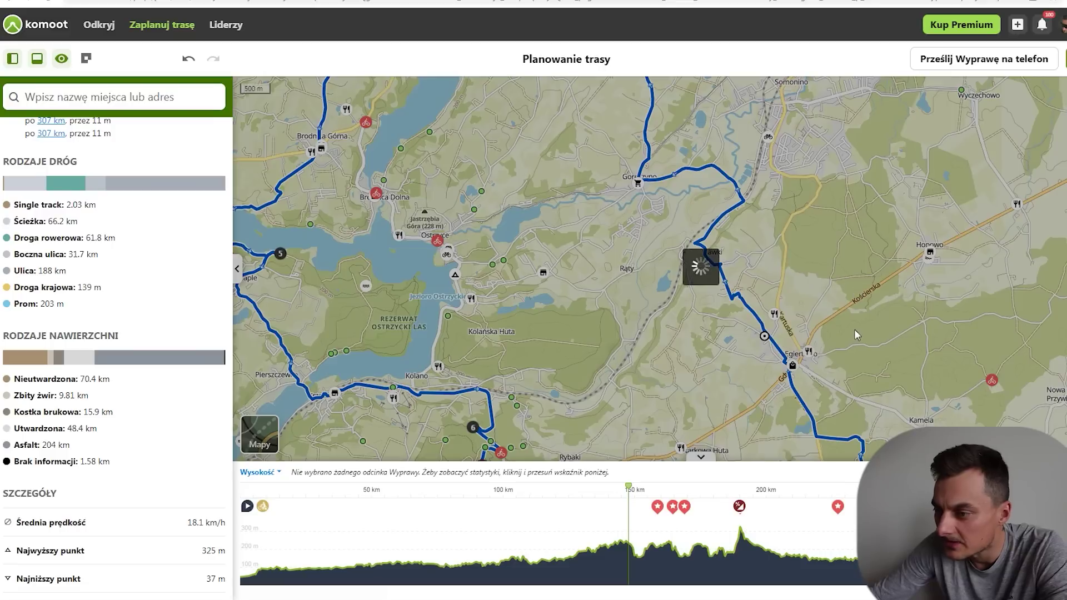
scroll(813, 360, up, 1)
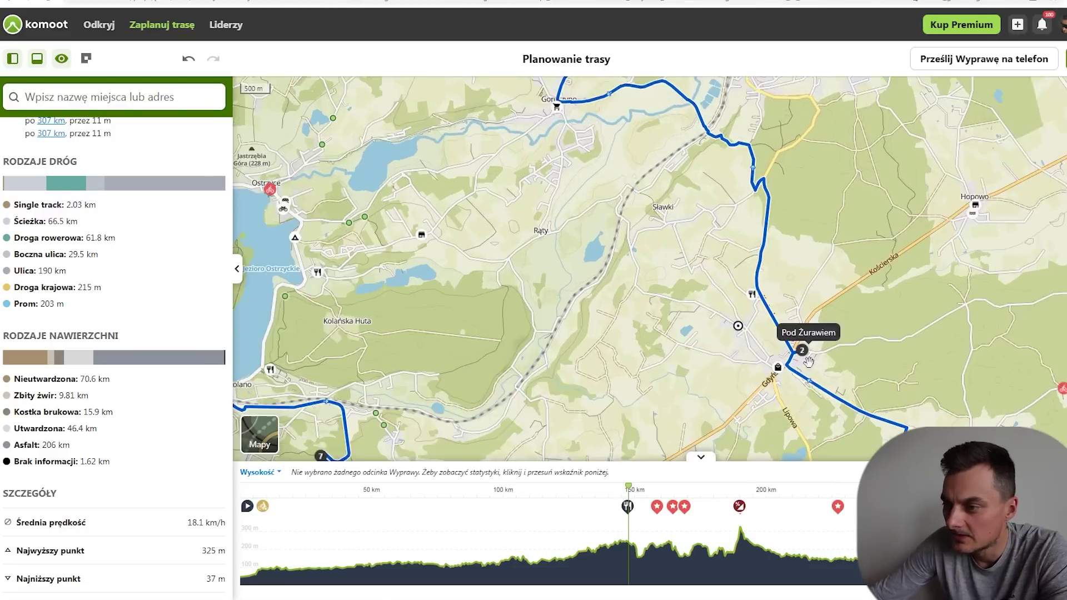
scroll(809, 361, up, 1)
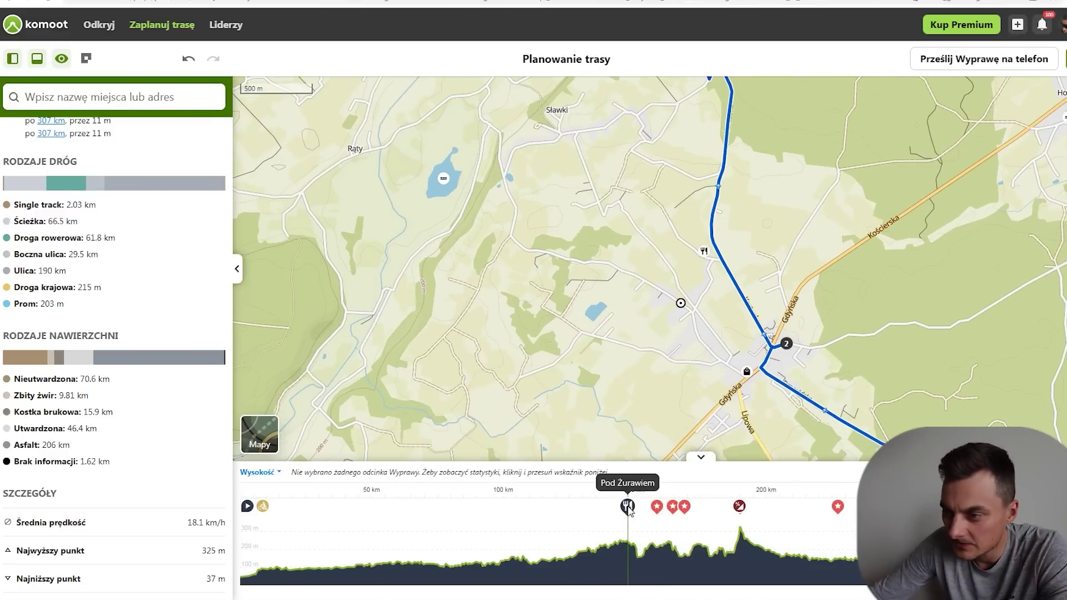
- Reroute the return leg between Szymbark and Grabowo Kościerskie through a new waypoint in the forest northwest of Piotrowo
scroll(779, 206, down, 2)
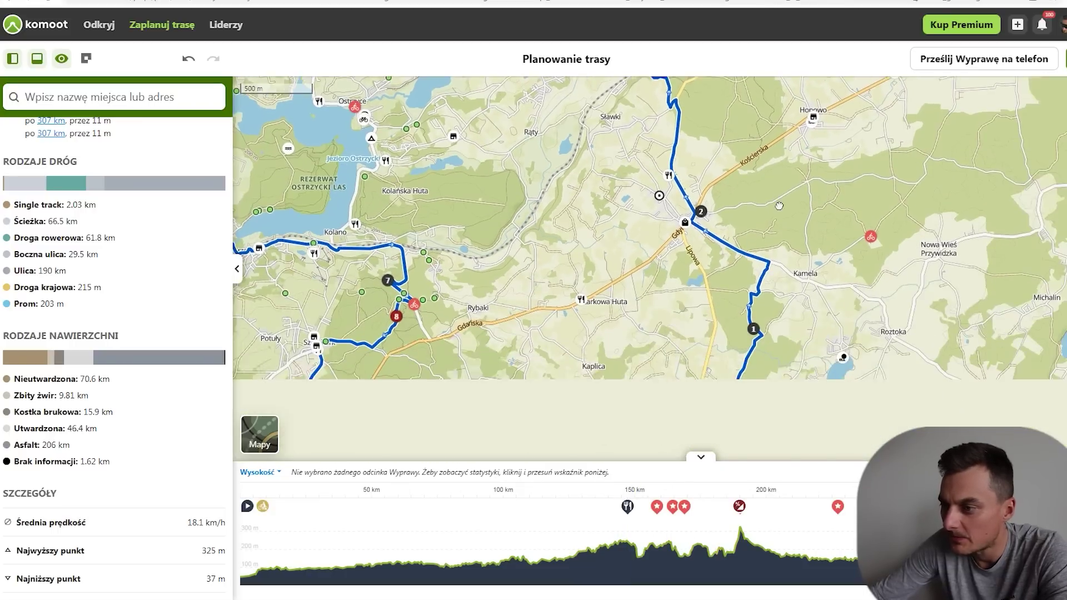
drag(779, 206, 772, 189)
drag(834, 355, 817, 162)
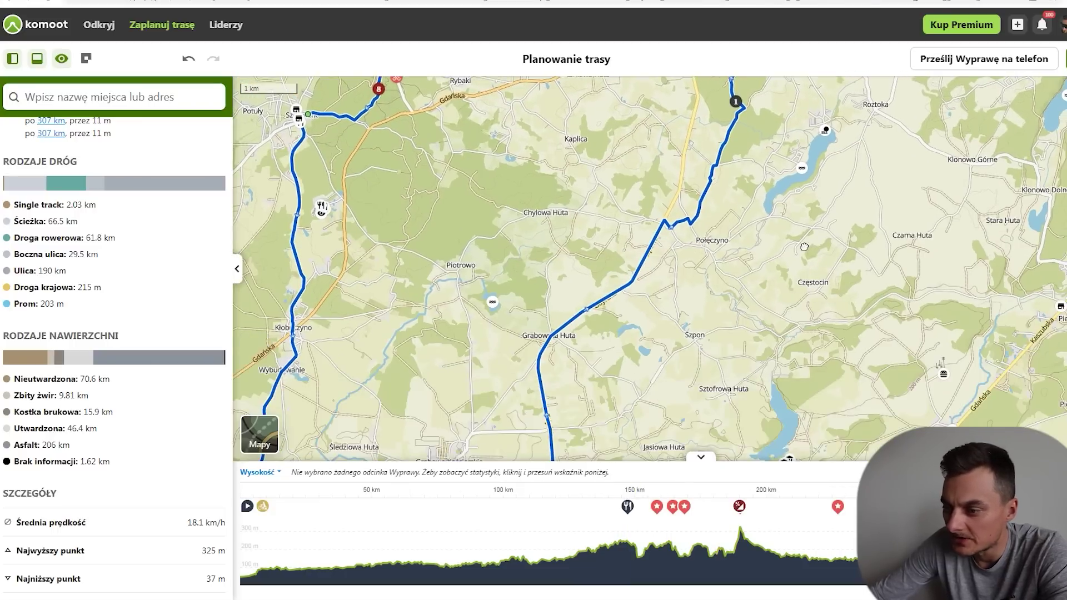
scroll(809, 274, up, 2)
drag(402, 208, 784, 275)
scroll(809, 274, down, 1)
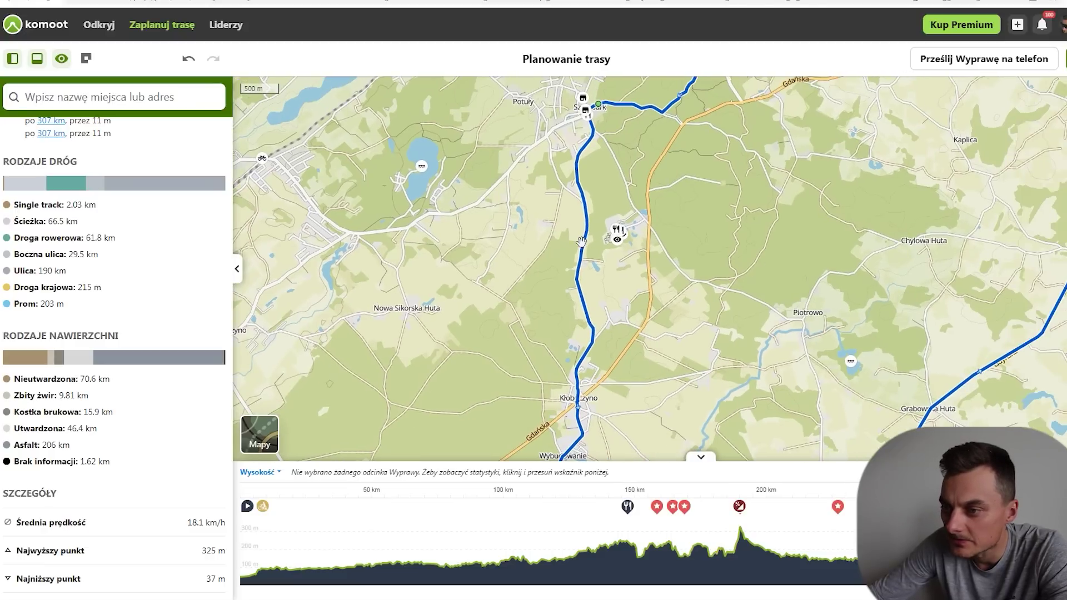
drag(582, 242, 764, 250)
drag(869, 294, 774, 135)
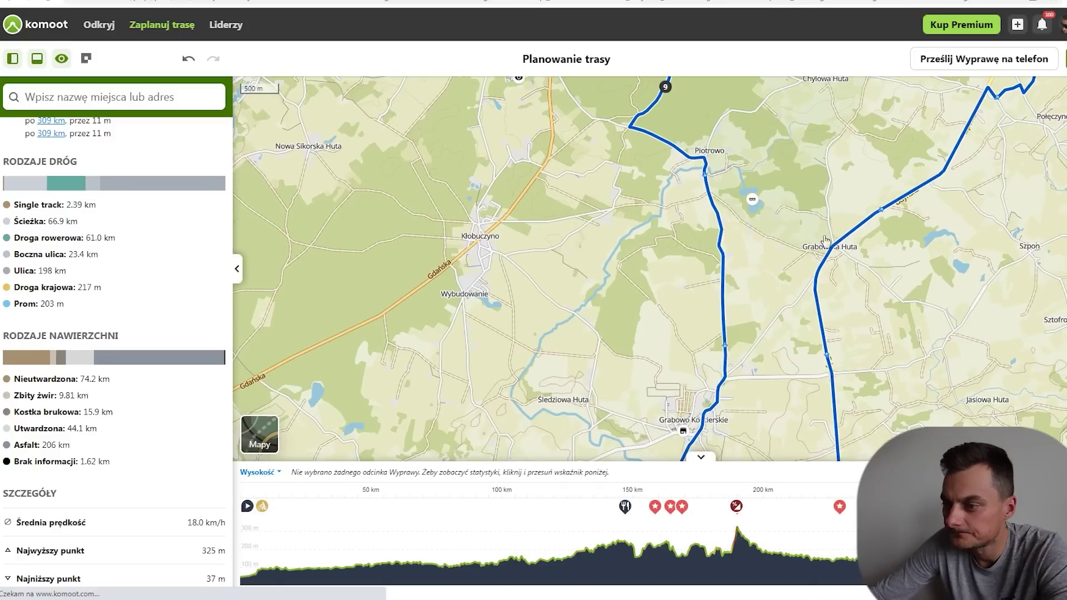
- Examine both legs of the route from Piotrowo southward past Nowa Karczma and Olpuch, along with the road and surface types
scroll(826, 225, down, 2)
drag(836, 274, 783, 227)
scroll(805, 251, down, 2)
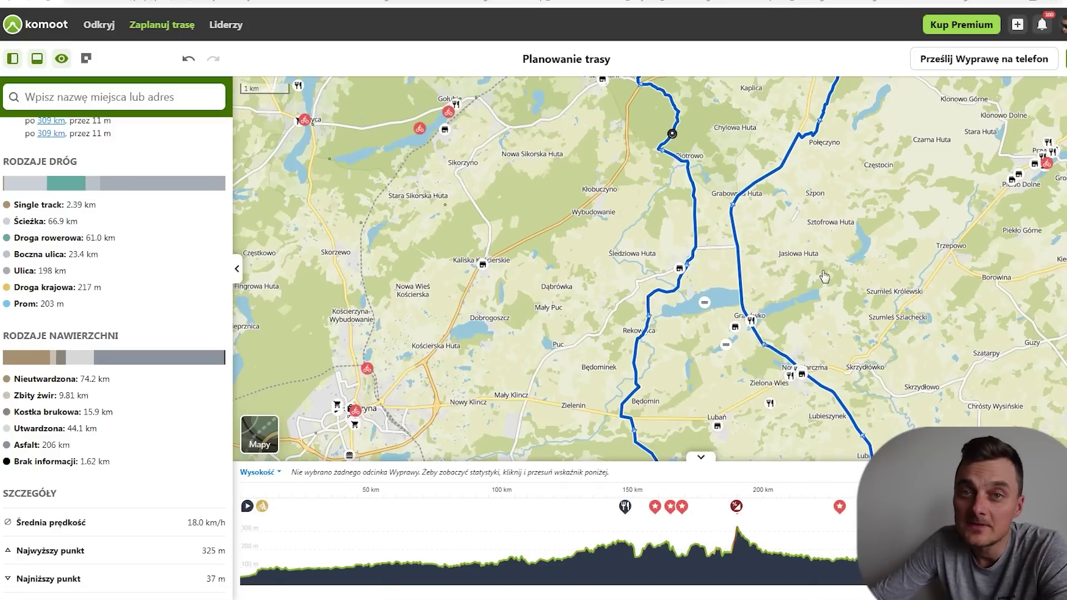
drag(844, 298, 770, 231)
scroll(772, 233, down, 2)
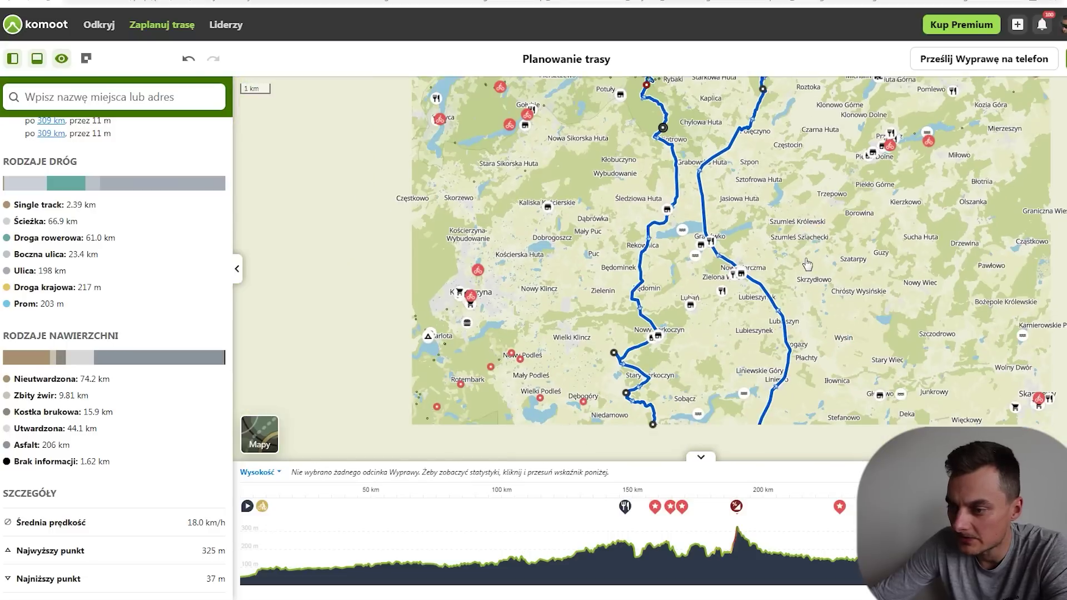
drag(858, 335, 798, 260)
scroll(805, 305, down, 3)
drag(816, 296, 809, 219)
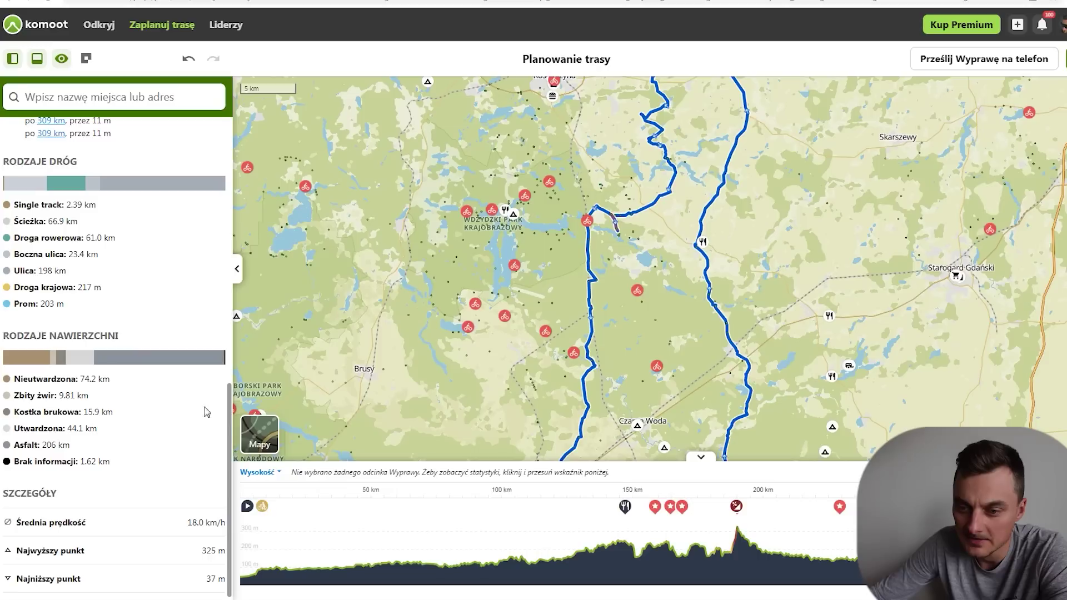
drag(484, 318, 444, 153)
scroll(484, 225, down, 3)
drag(676, 431, 670, 322)
drag(652, 369, 674, 211)
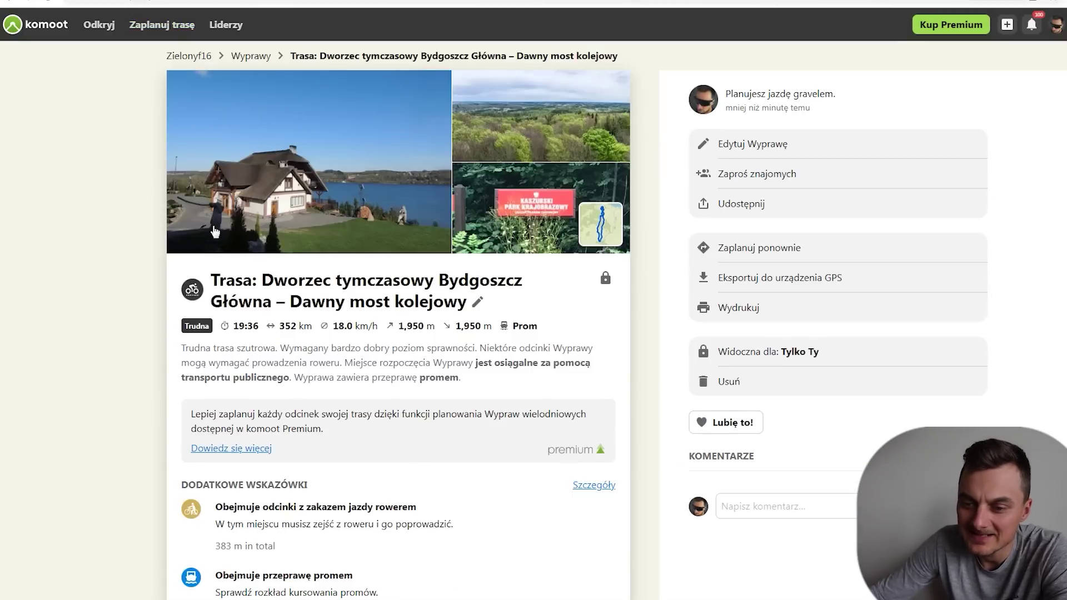
- Review the saved tour's stops and cycling highlights in order, from the Bydgoszcz start through to the return station
scroll(214, 231, down, 8)
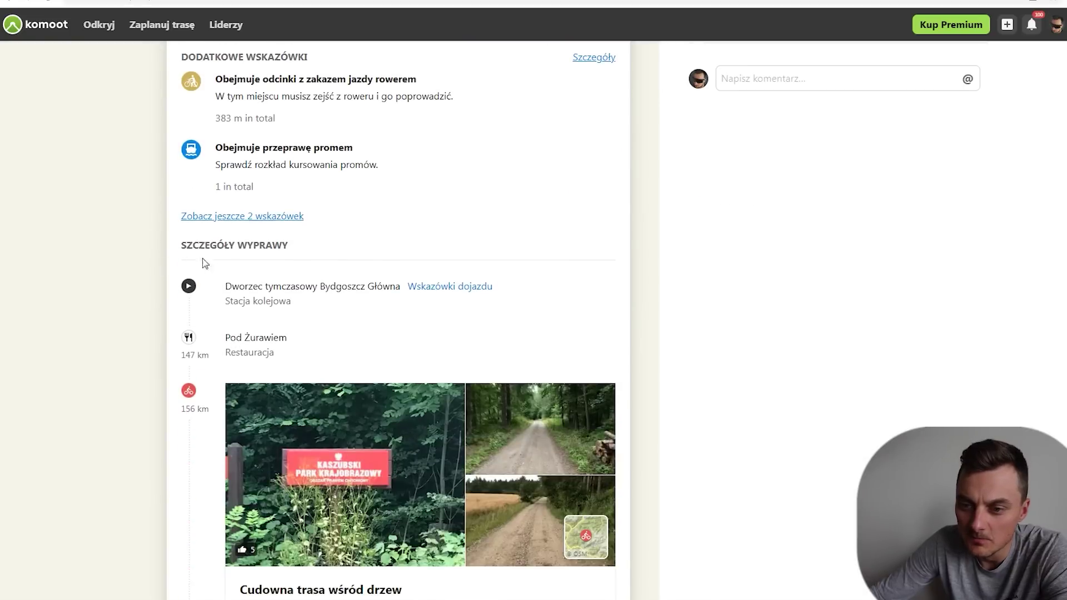
scroll(243, 319, down, 5)
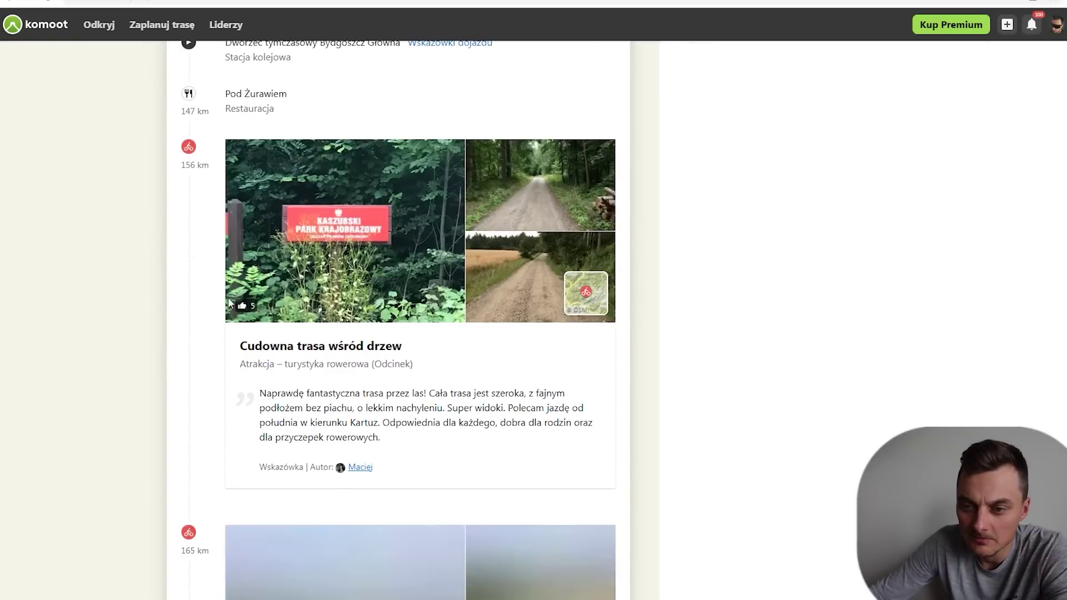
scroll(206, 361, down, 3)
scroll(195, 365, up, 8)
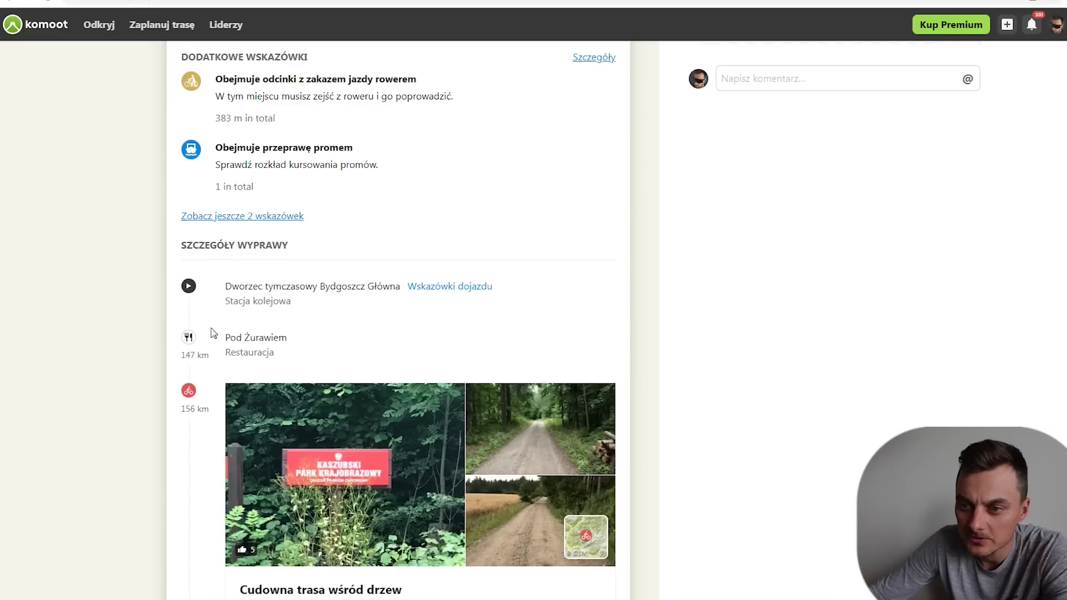
scroll(233, 295, down, 1)
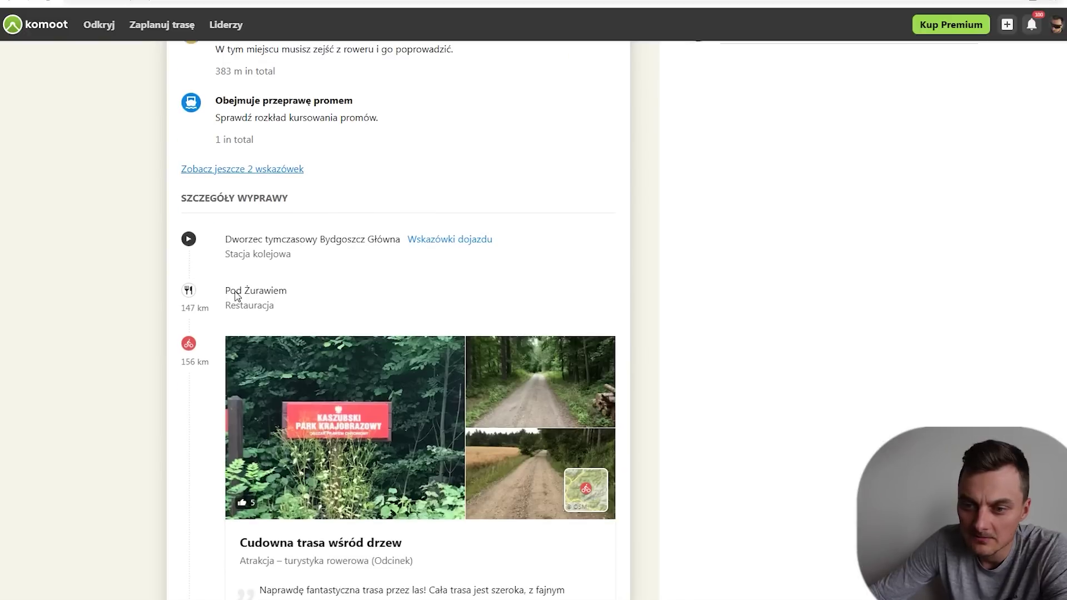
scroll(268, 271, down, 5)
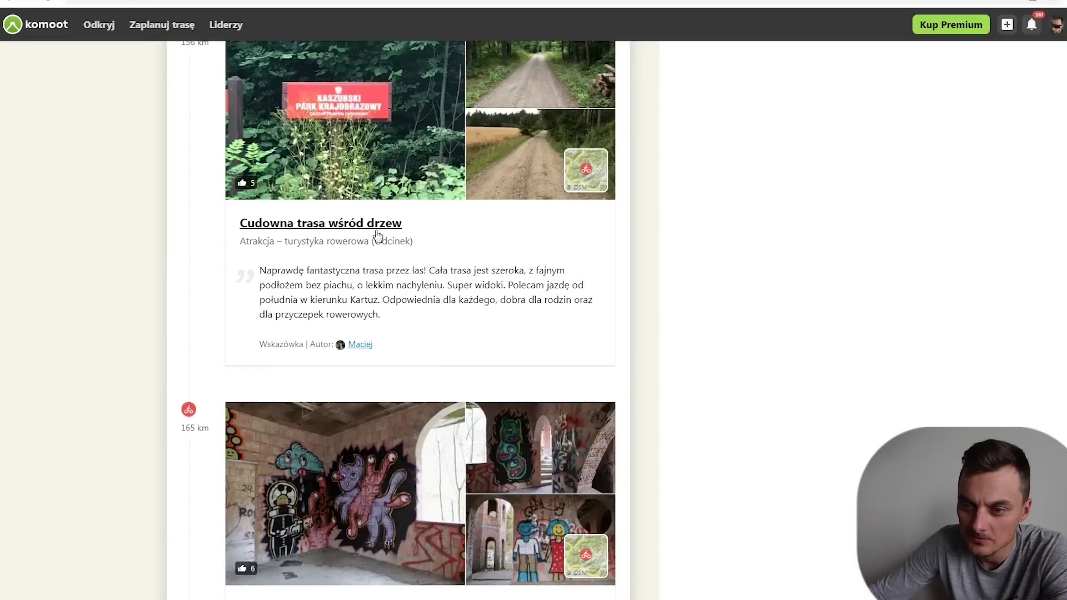
scroll(228, 246, down, 4)
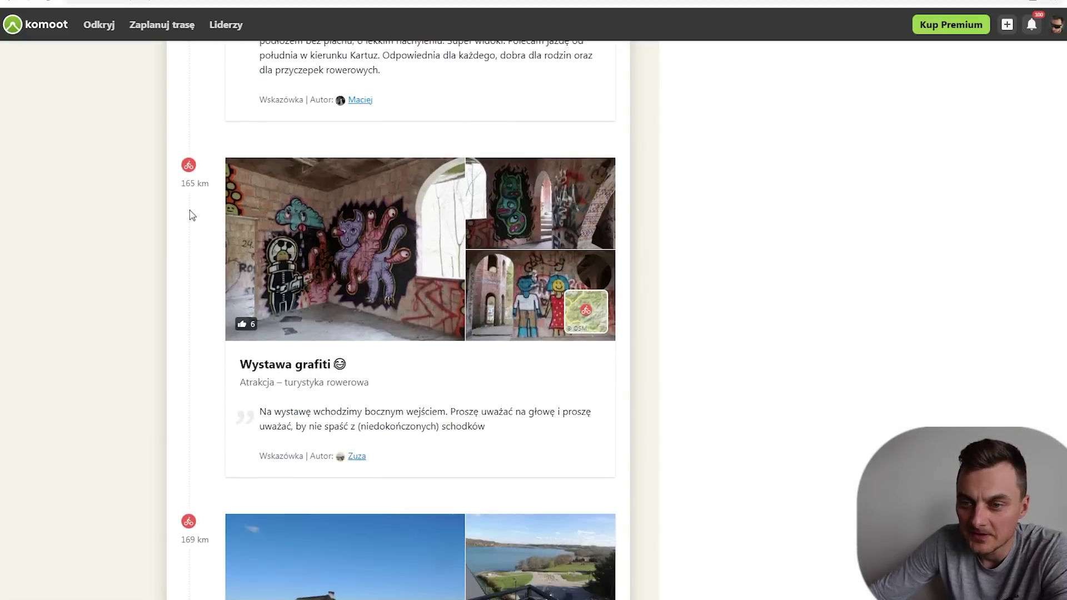
scroll(204, 255, down, 6)
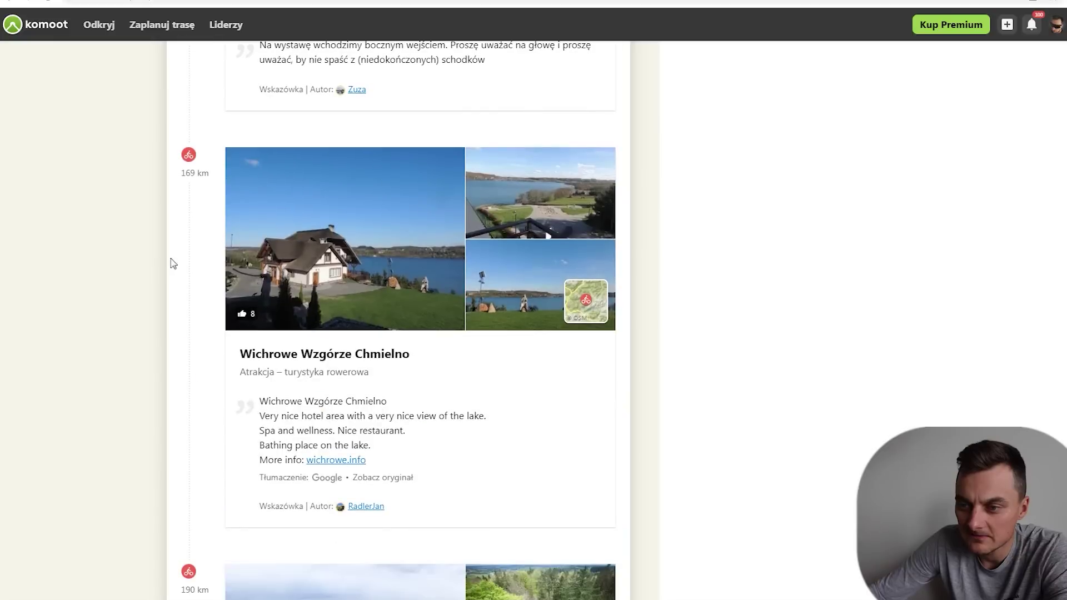
scroll(351, 246, down, 7)
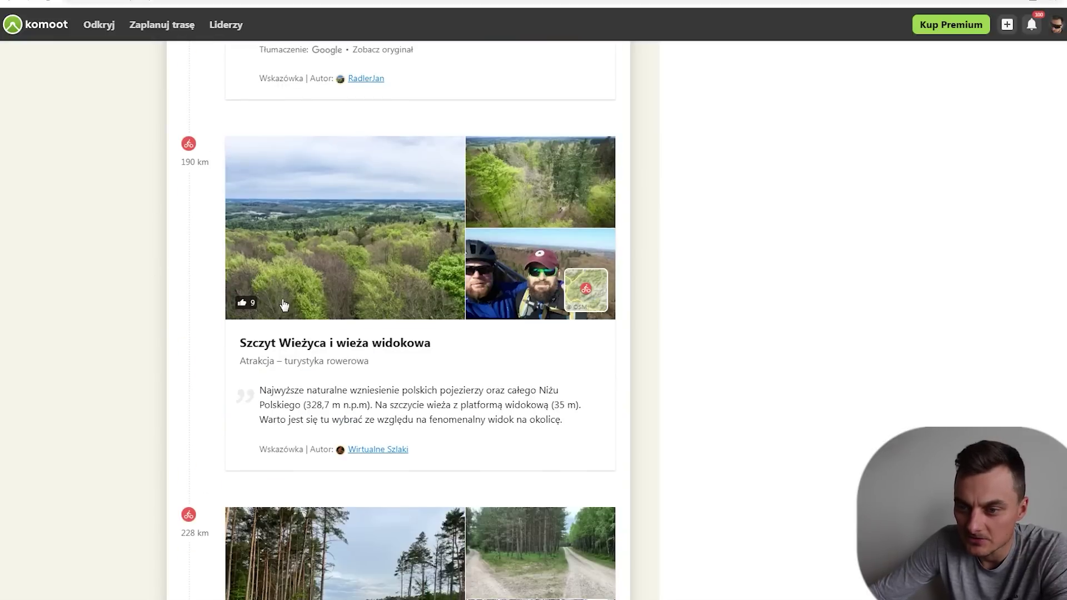
scroll(313, 196, down, 5)
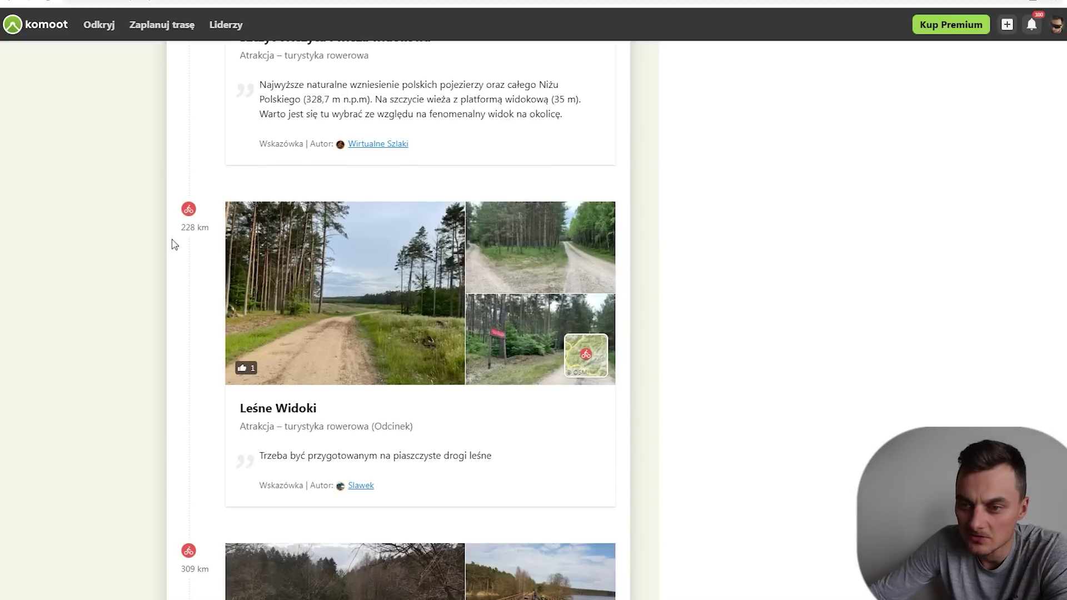
scroll(356, 326, down, 5)
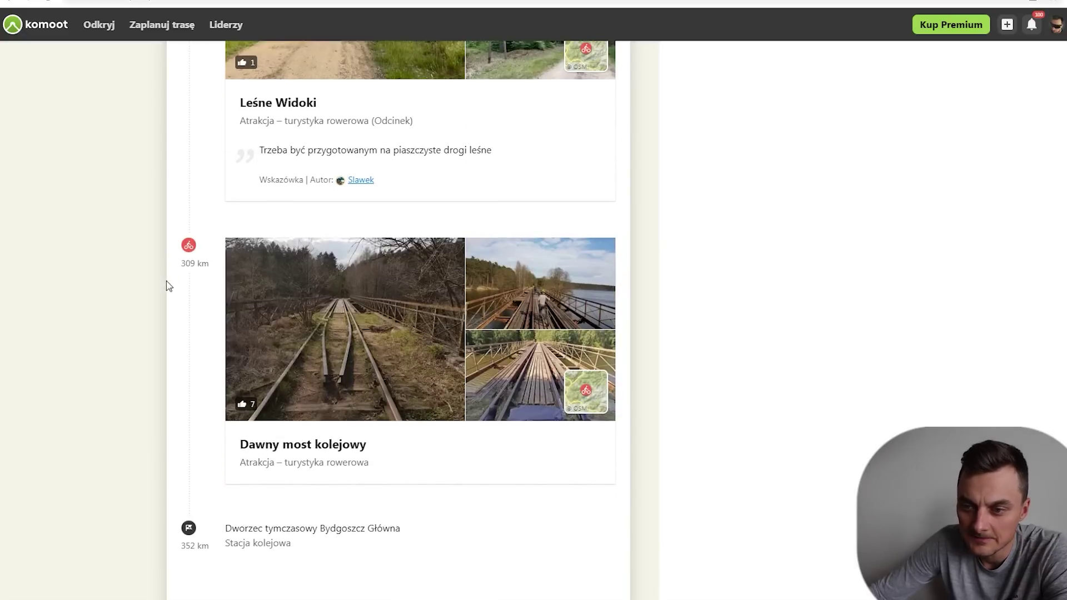
scroll(280, 314, down, 5)
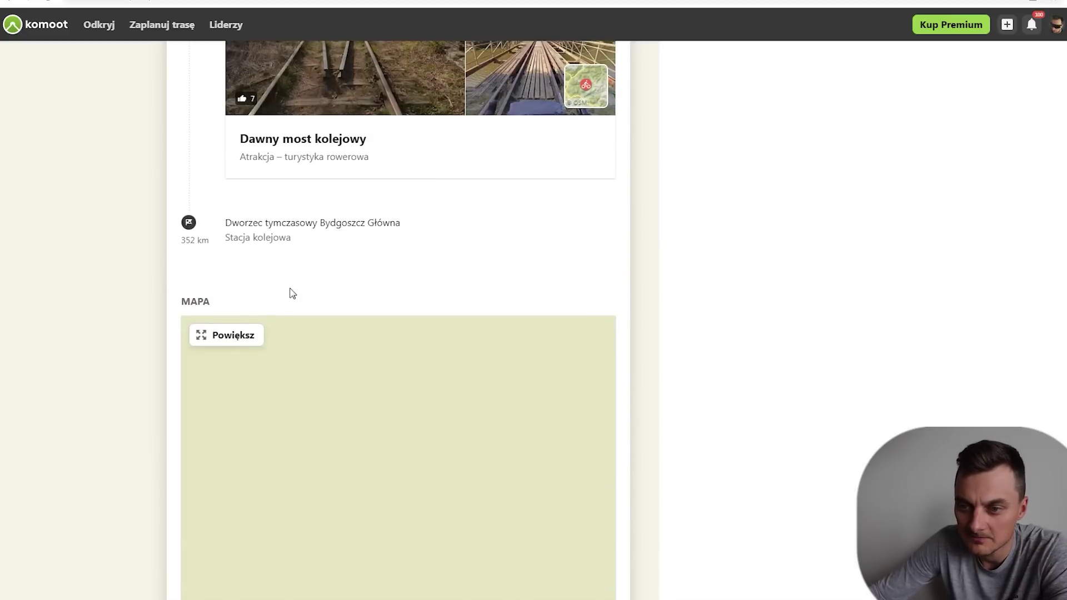
- Review the saved tour's overview map, elevation profile, road types, surfaces and weather forecast
scroll(339, 259, down, 4)
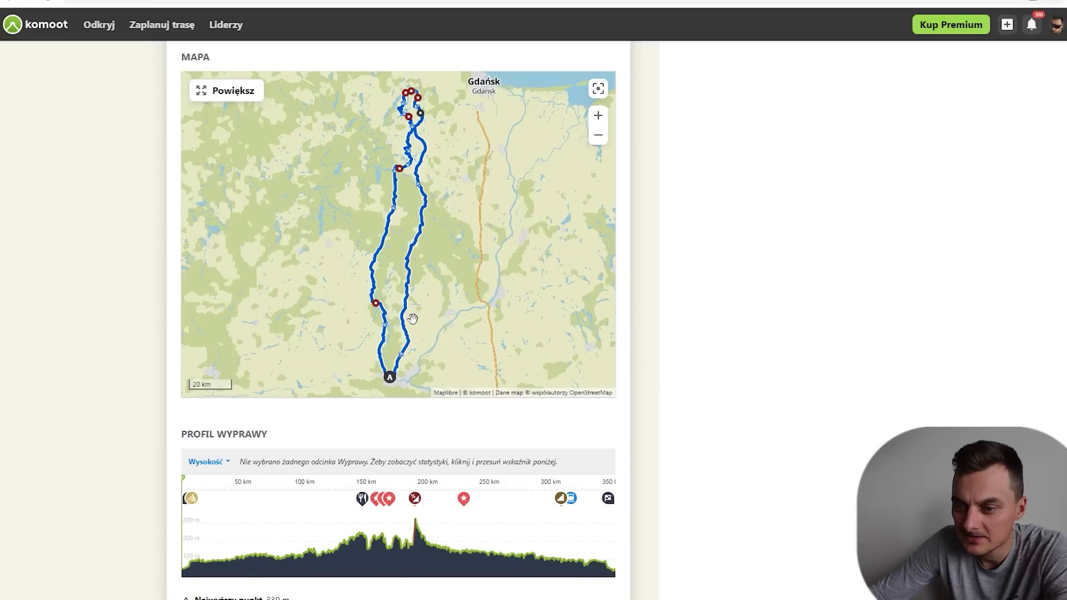
scroll(413, 318, down, 4)
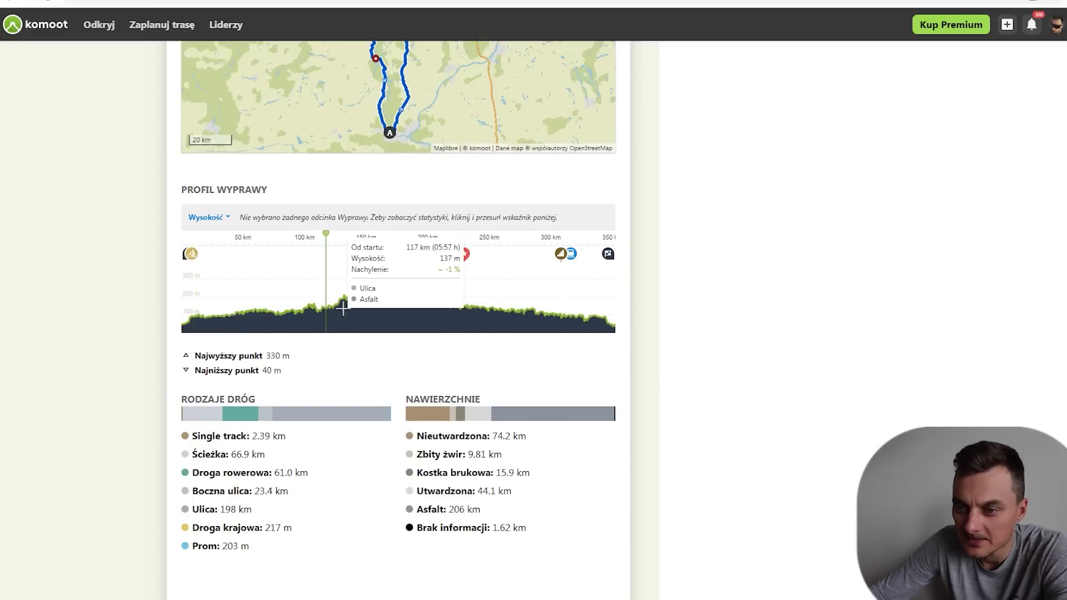
scroll(343, 309, down, 2)
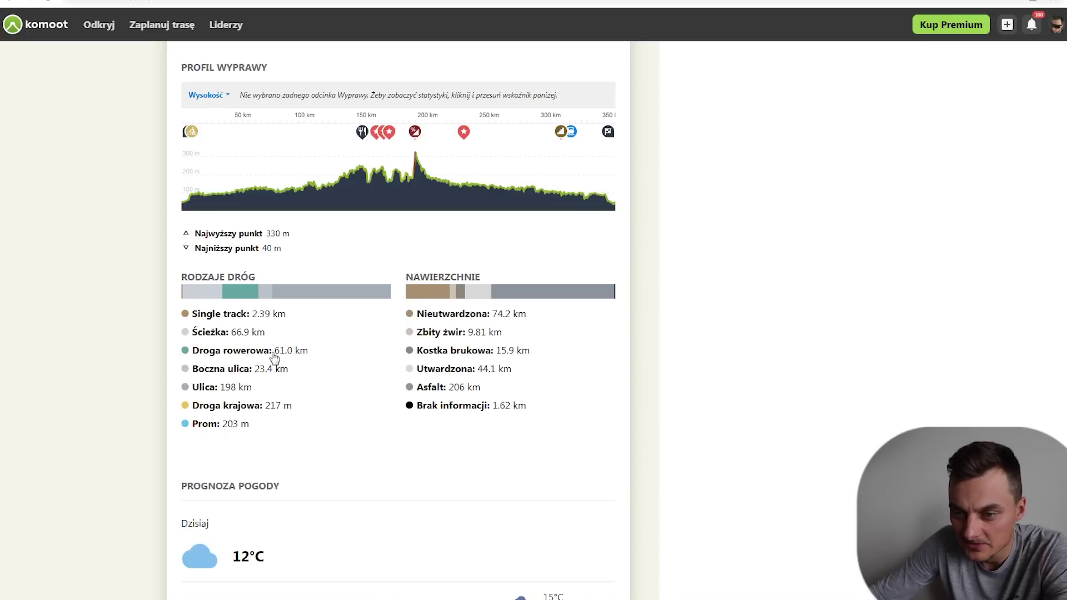
scroll(205, 337, down, 5)
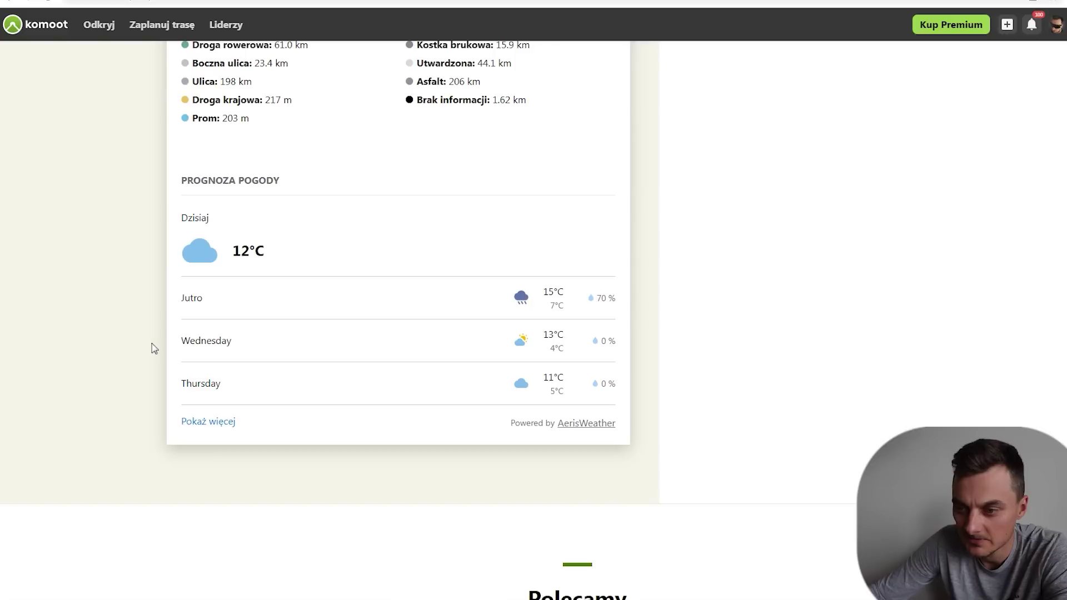
scroll(556, 328, up, 20)
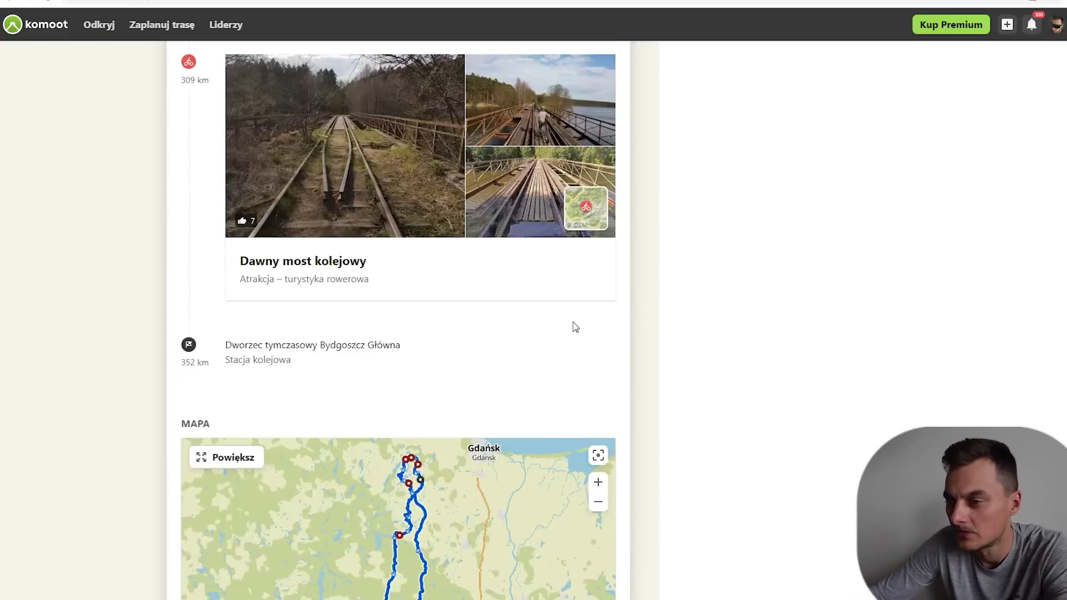
- Open the saved tour "Gdynia Bydgoszcz 270 km Gravel Ride" from the profile's list of planned tours
scroll(626, 320, up, 20)
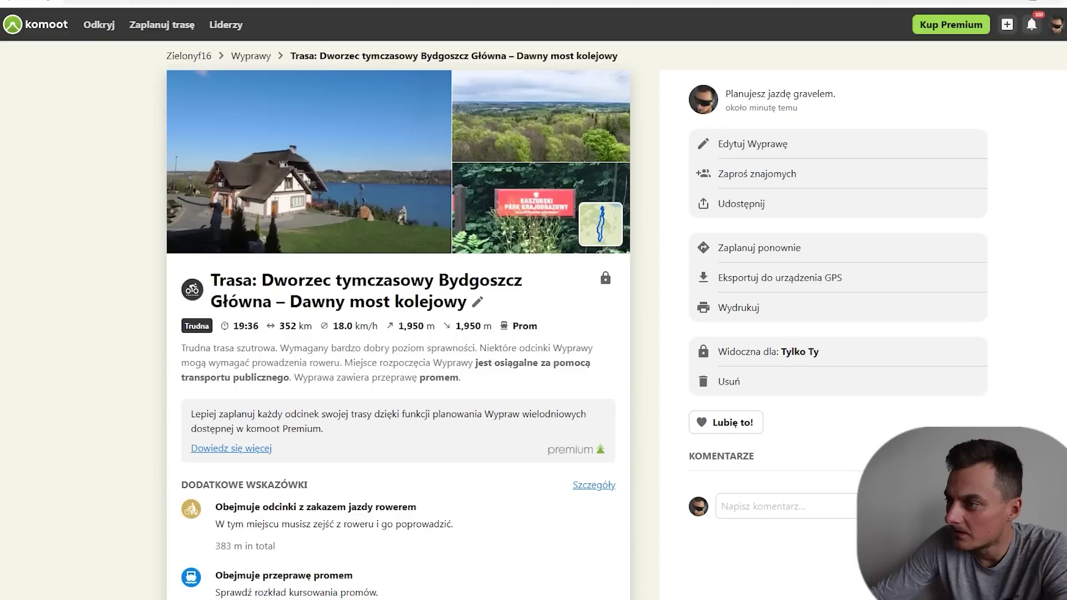
click(1056, 25)
click(989, 117)
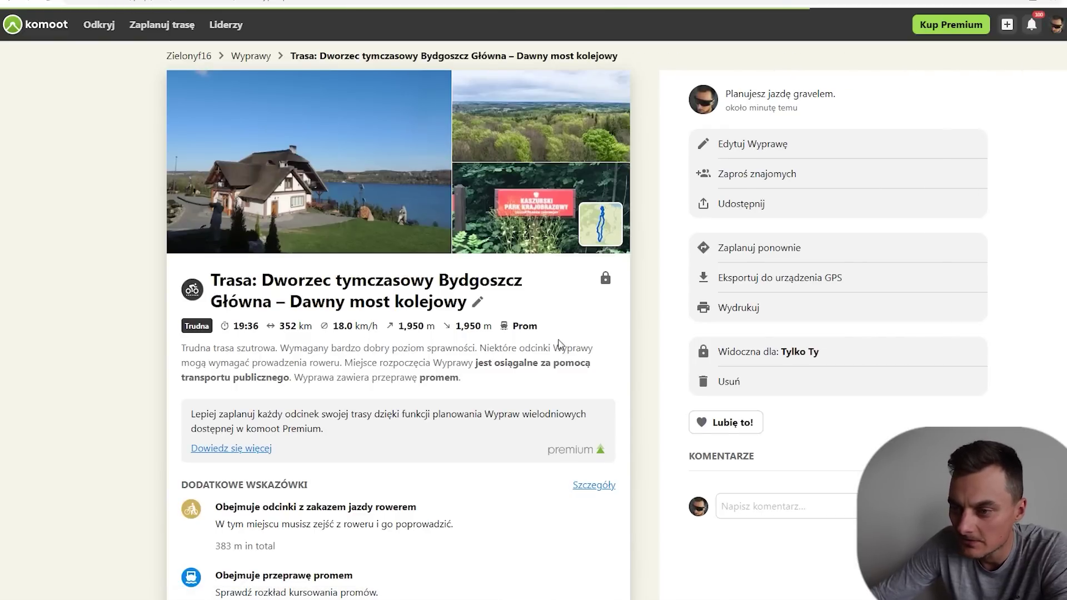
scroll(600, 324, down, 5)
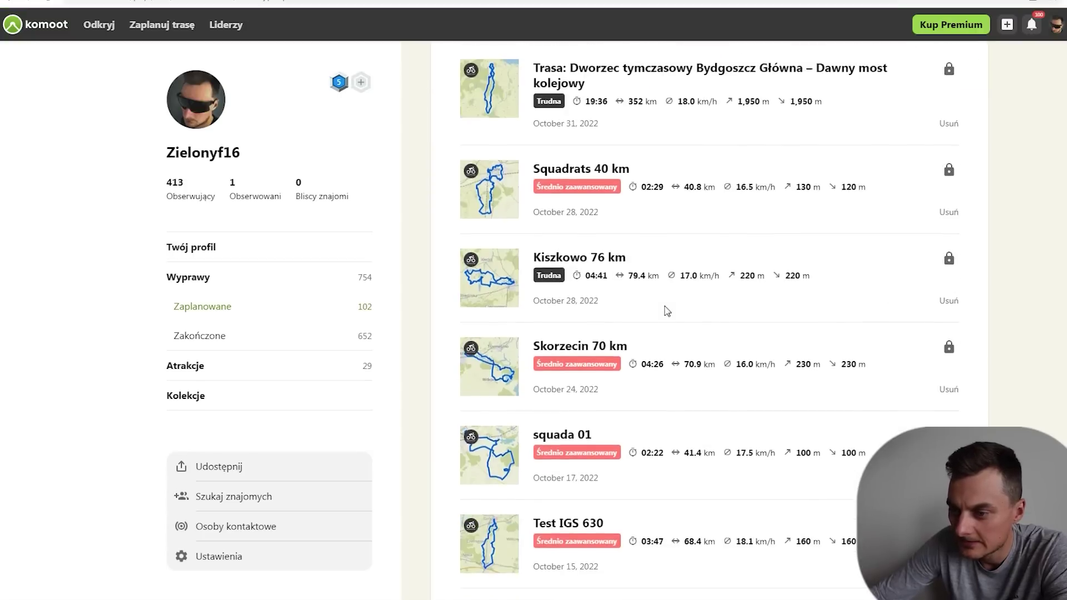
scroll(667, 311, down, 8)
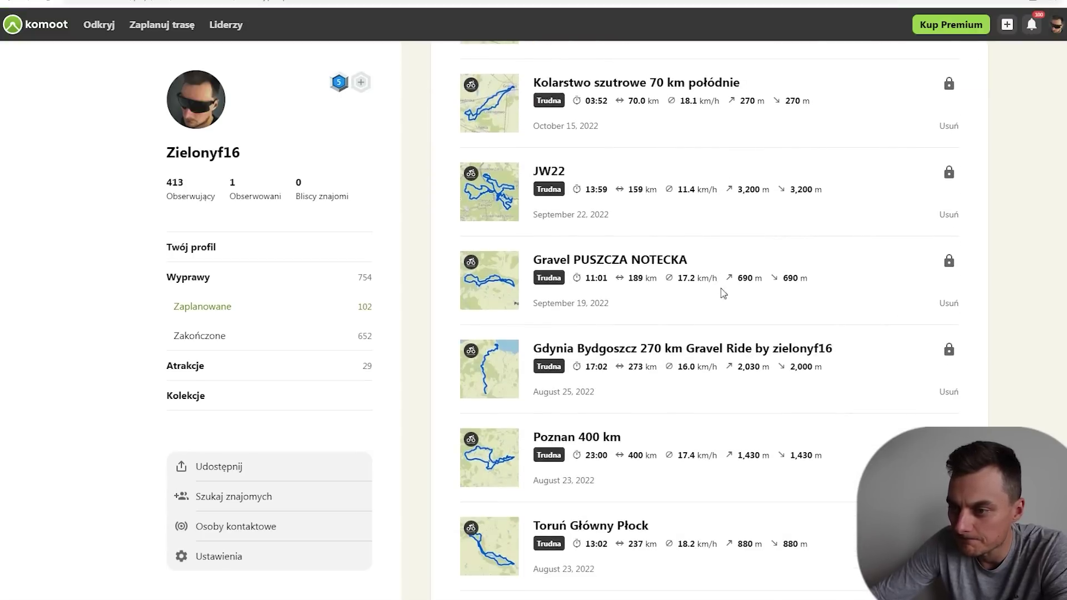
scroll(756, 289, down, 2)
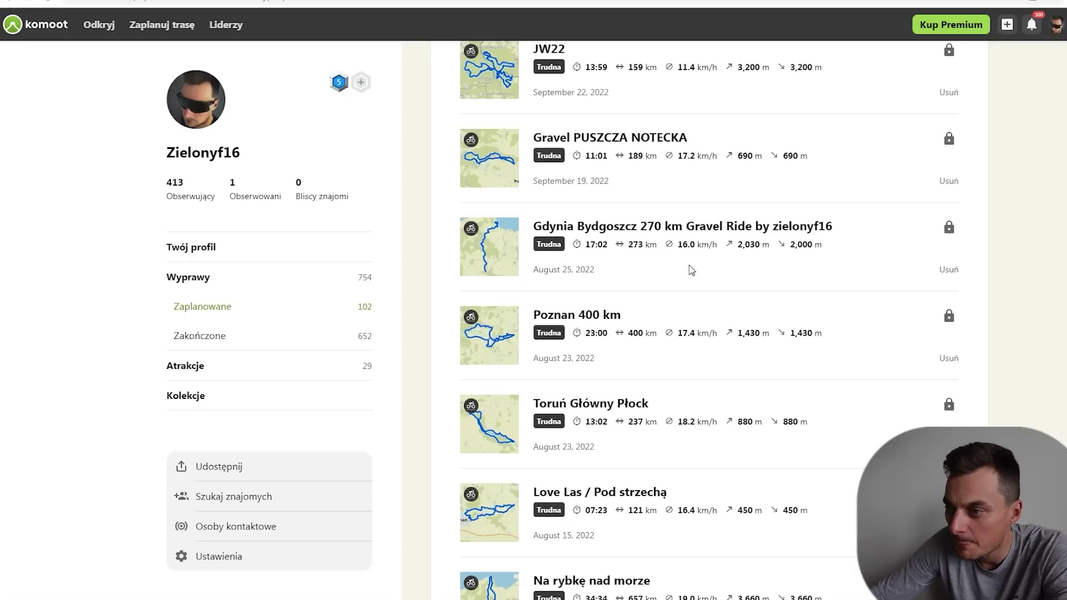
click(682, 227)
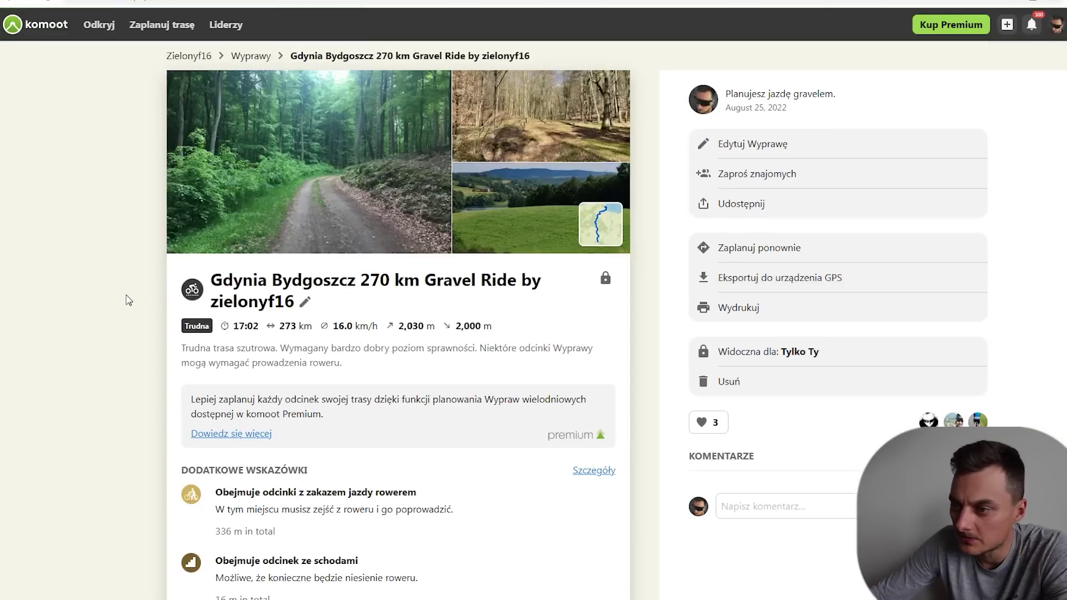
- Review the Gdynia Bydgoszcz tour's additional tips and its cycling highlights in order from start to finish
scroll(129, 299, down, 5)
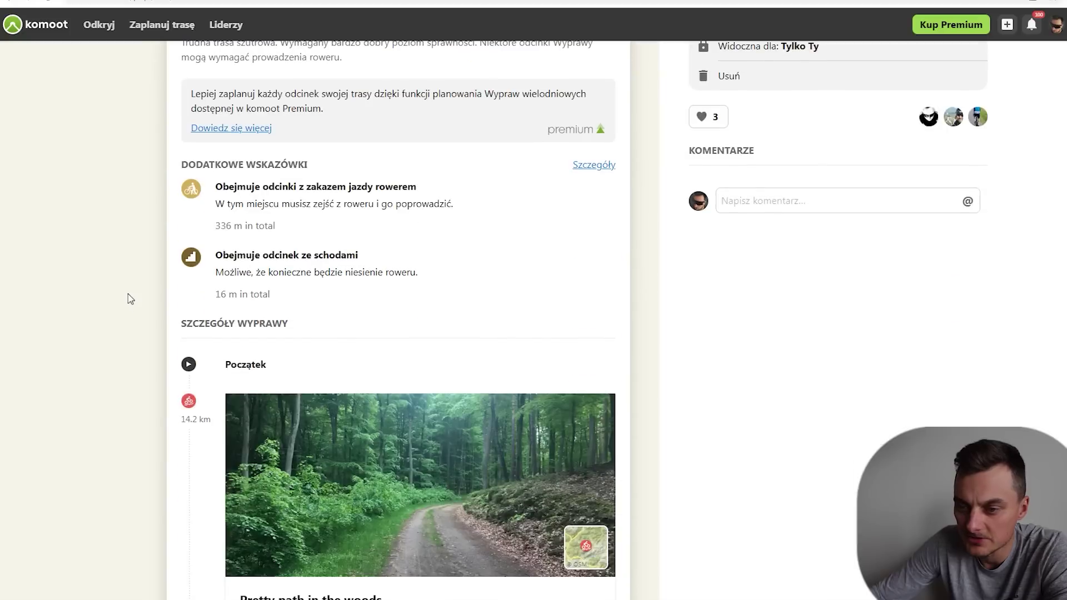
scroll(102, 286, down, 10)
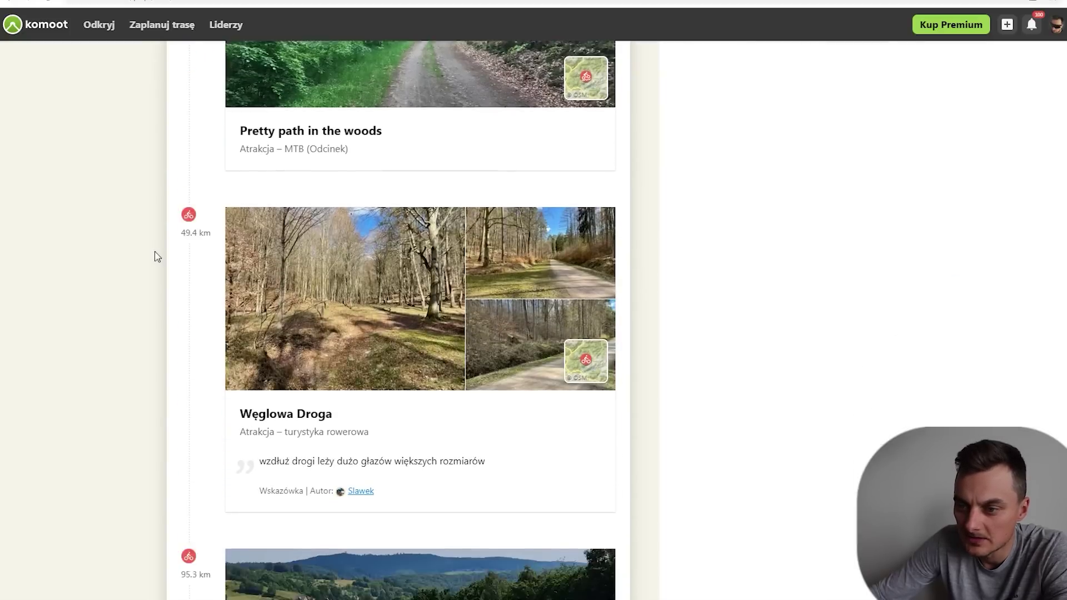
scroll(239, 133, down, 13)
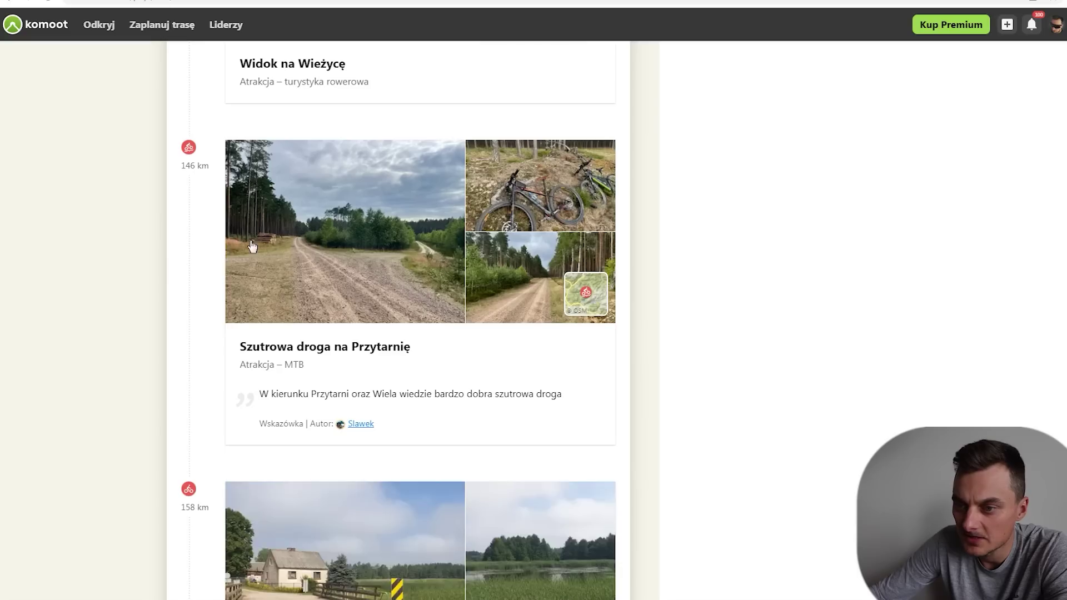
scroll(310, 234, down, 14)
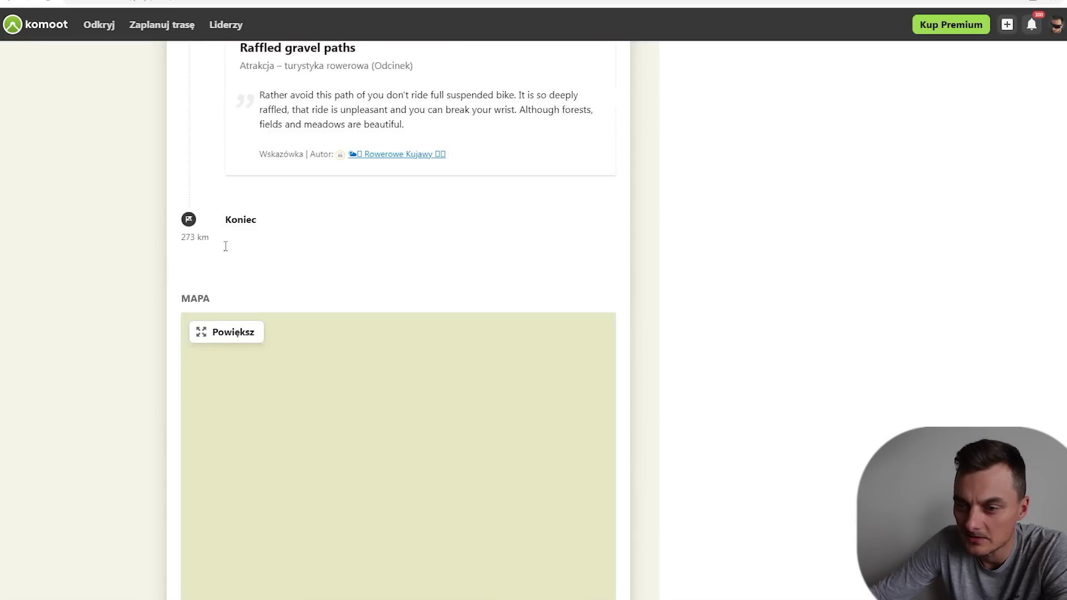
- Examine the Gdynia Bydgoszcz tour's overview map, elevation profile, road types, surfaces and weather forecast
scroll(122, 272, down, 4)
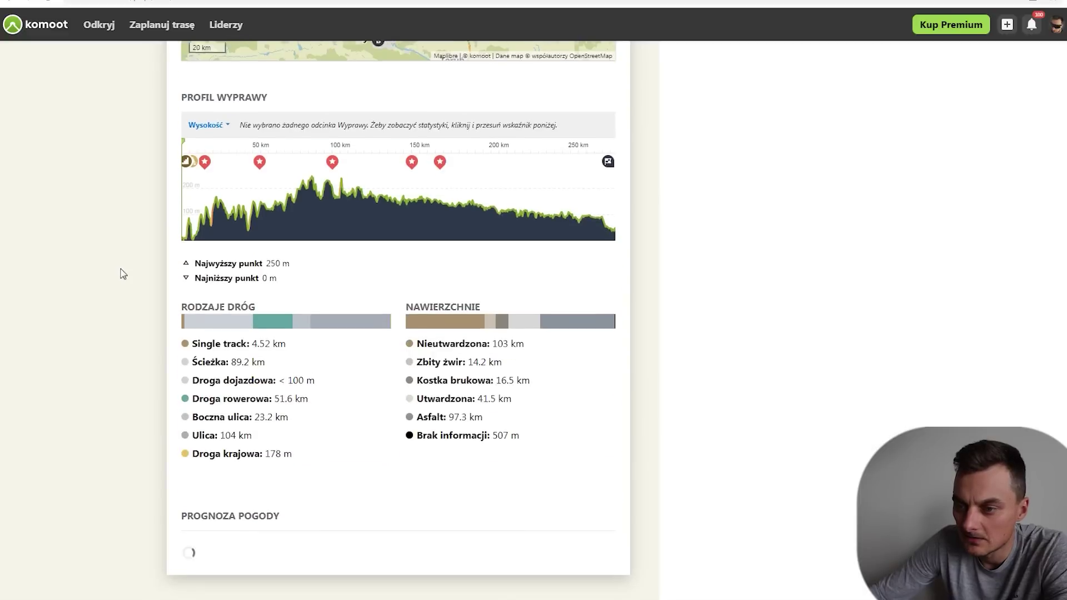
mouse_move(566, 322)
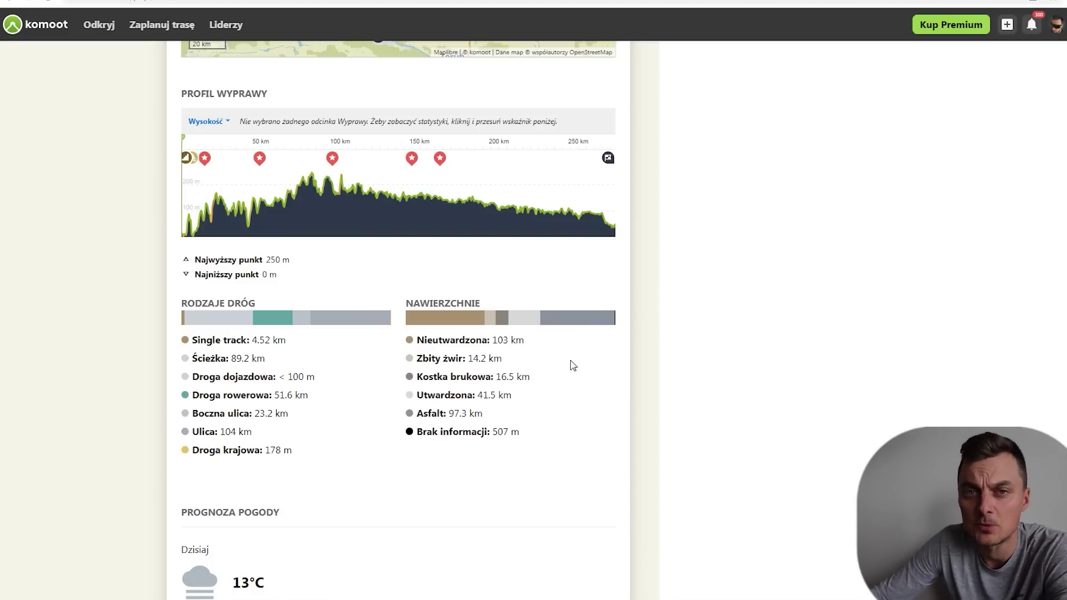
scroll(573, 364, up, 8)
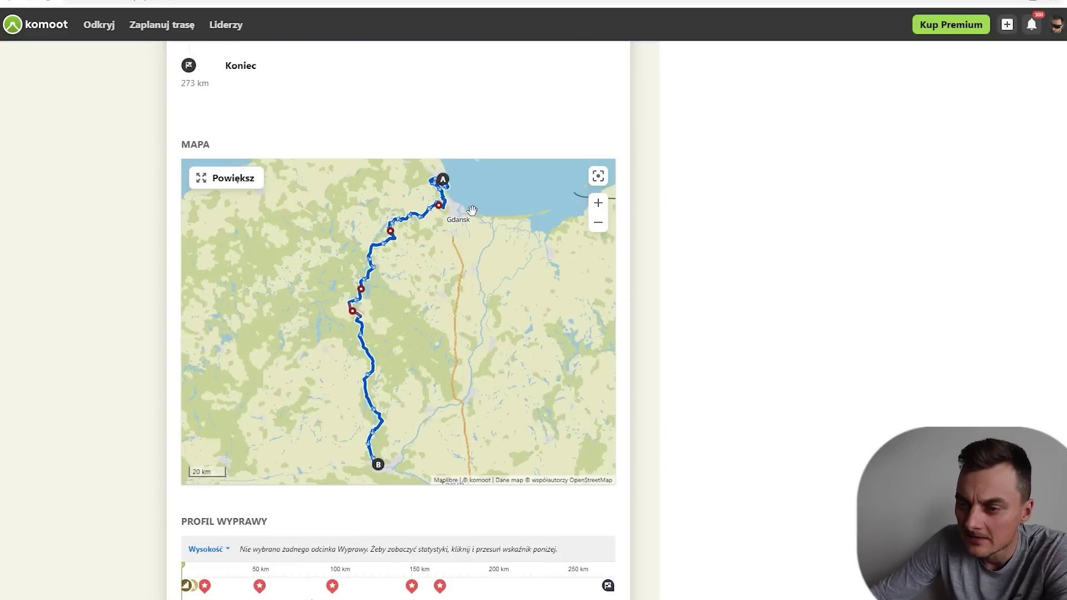
scroll(404, 358, down, 1)
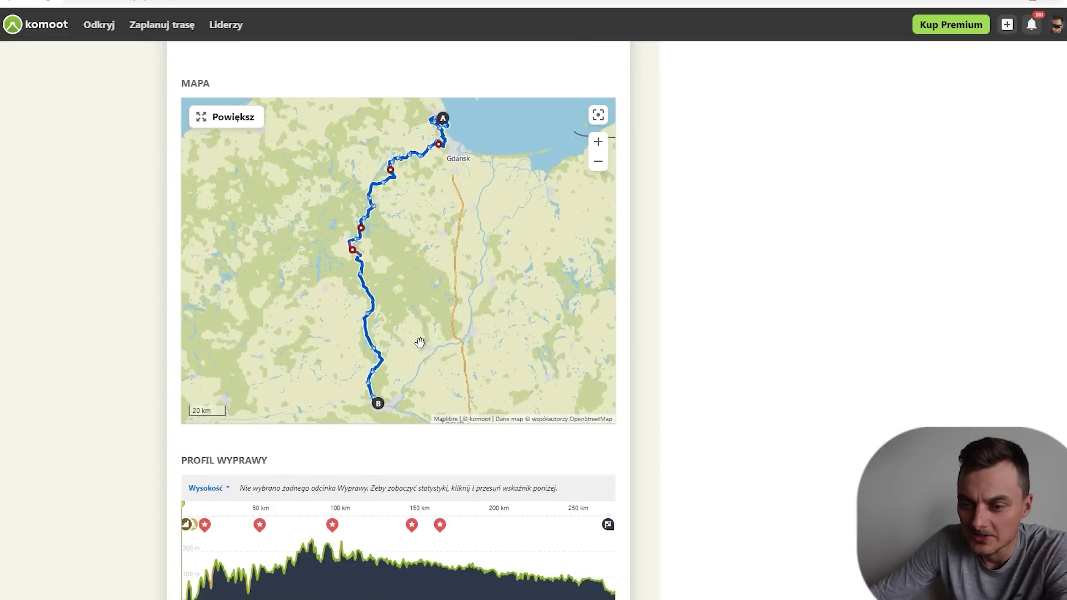
scroll(471, 341, down, 4)
scroll(128, 342, down, 8)
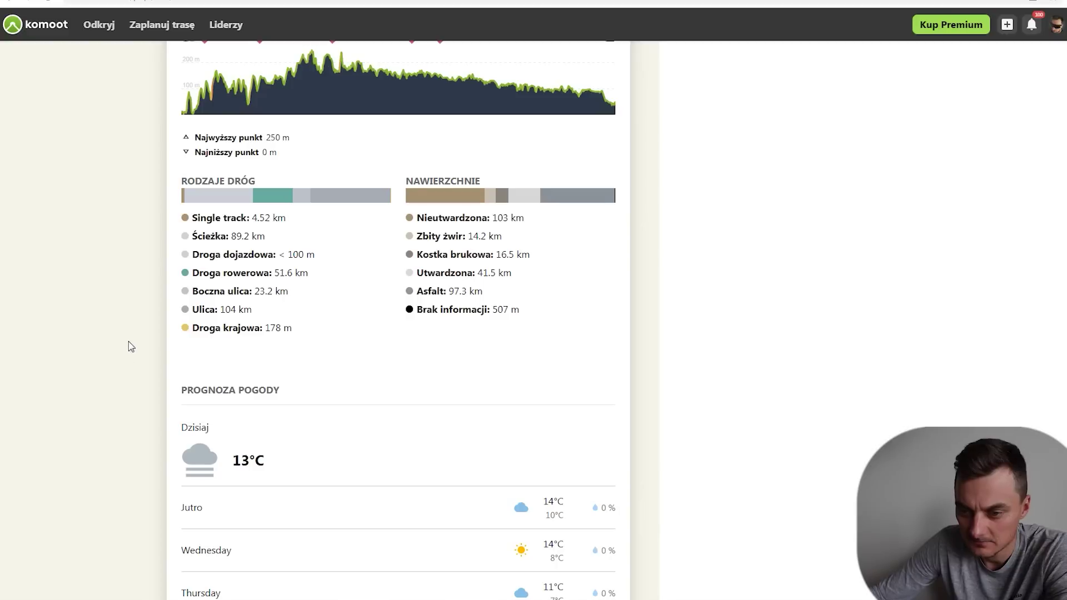